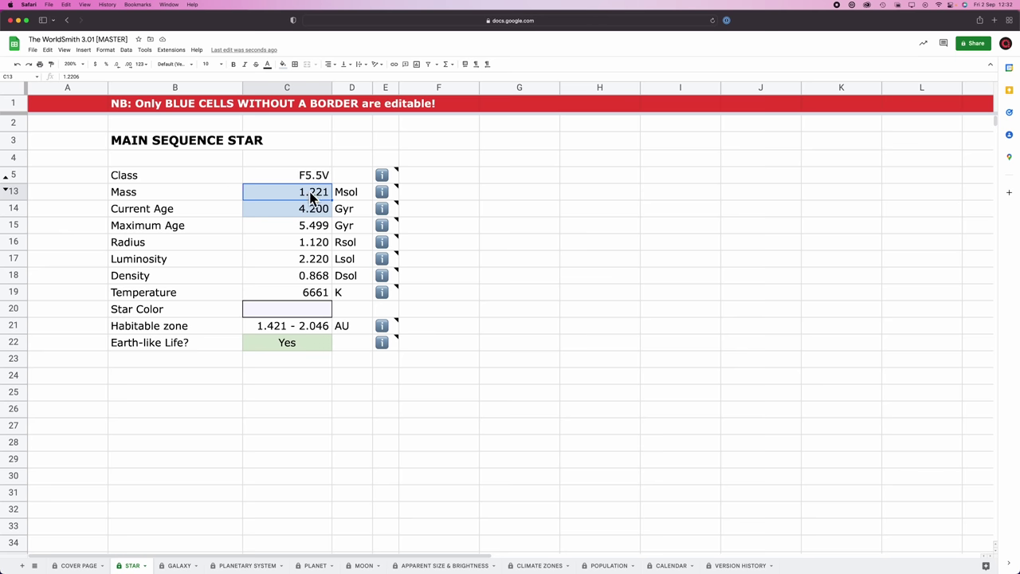
# Step: Review the star mass inputs on the PLANETARY SYSTEM and PLANET sheets and bring up the MOON sheet
pyautogui.click(239, 565)
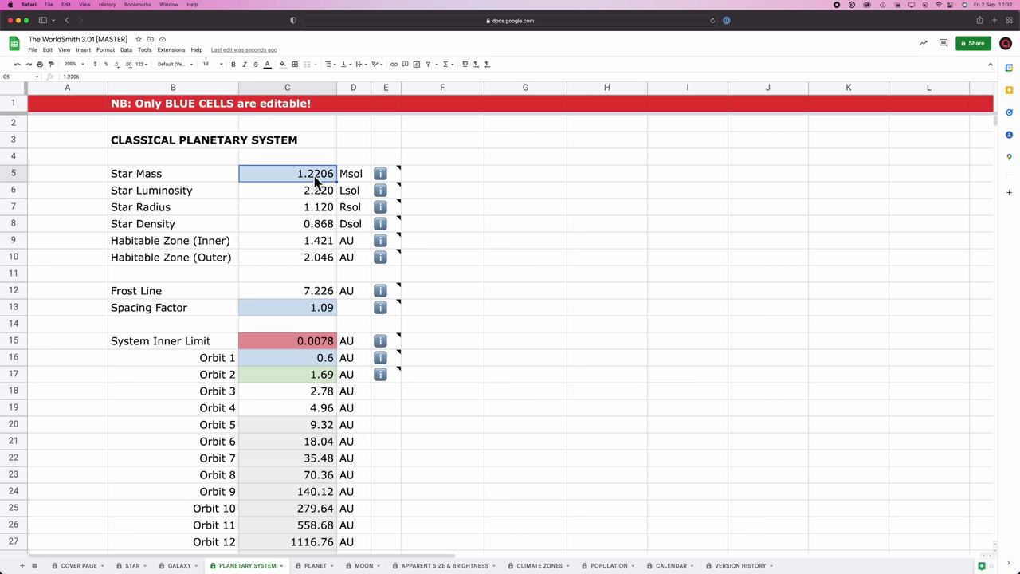
pyautogui.click(315, 565)
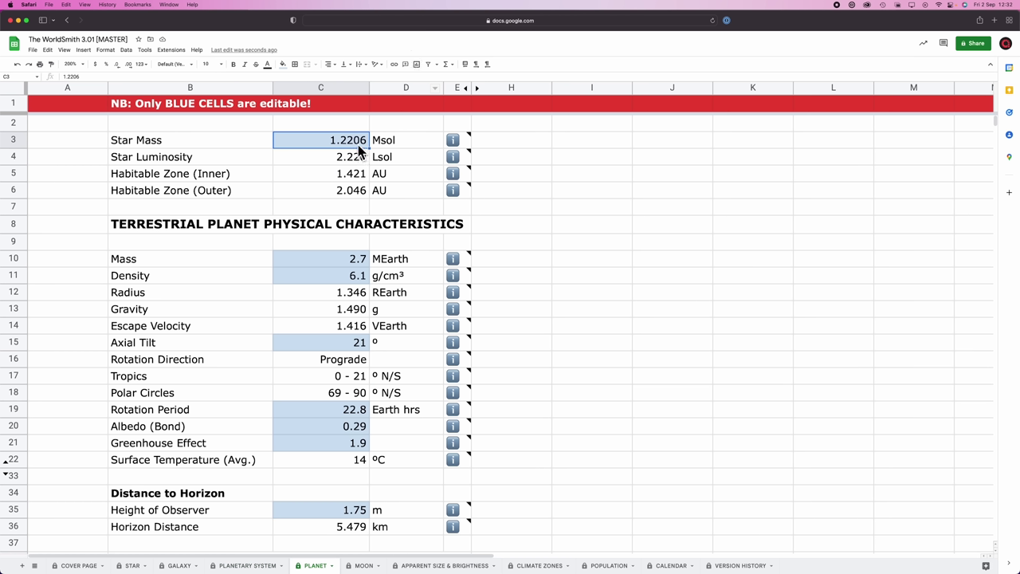
pyautogui.click(363, 565)
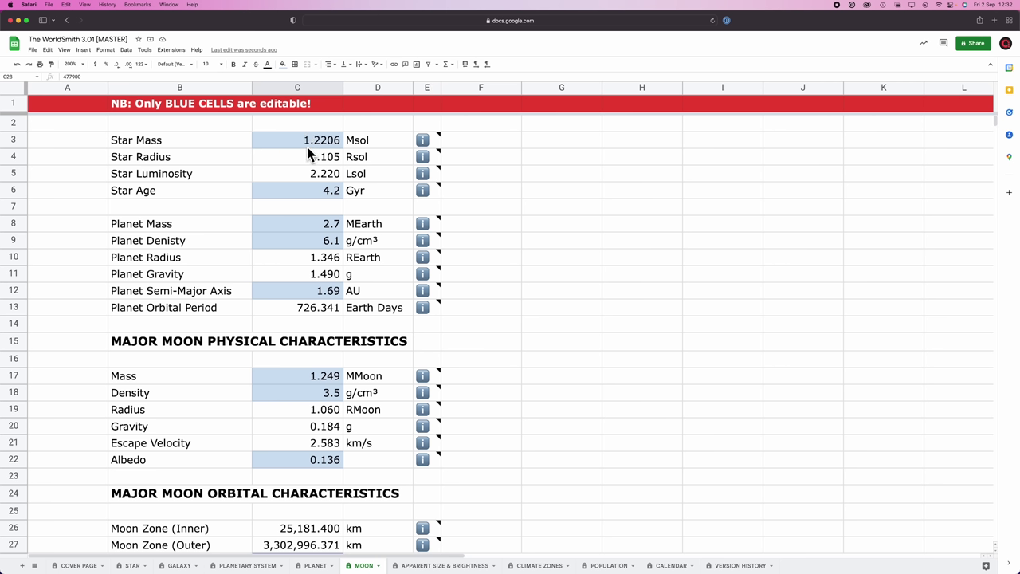
# Step: Try linking the MOON sheet's Star Mass cell C3 to the mass on the STAR sheet, and restore the plain number
pyautogui.click(286, 143)
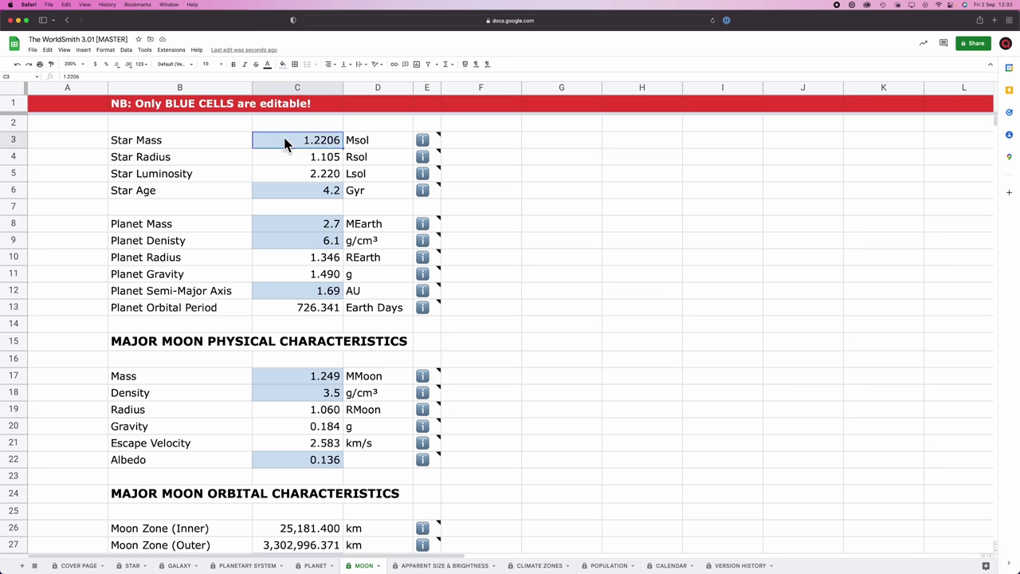
pyautogui.write('=')
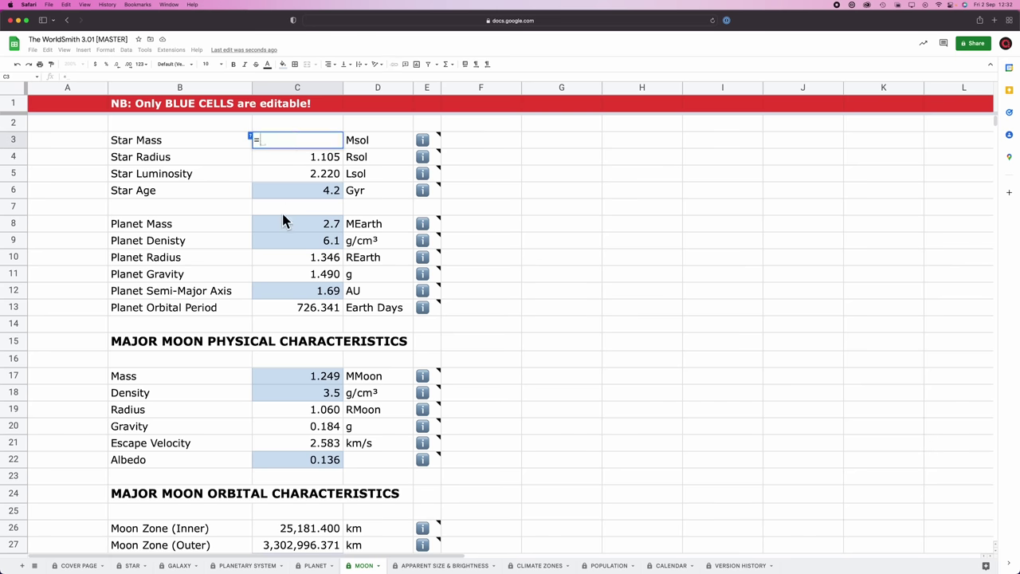
pyautogui.click(132, 565)
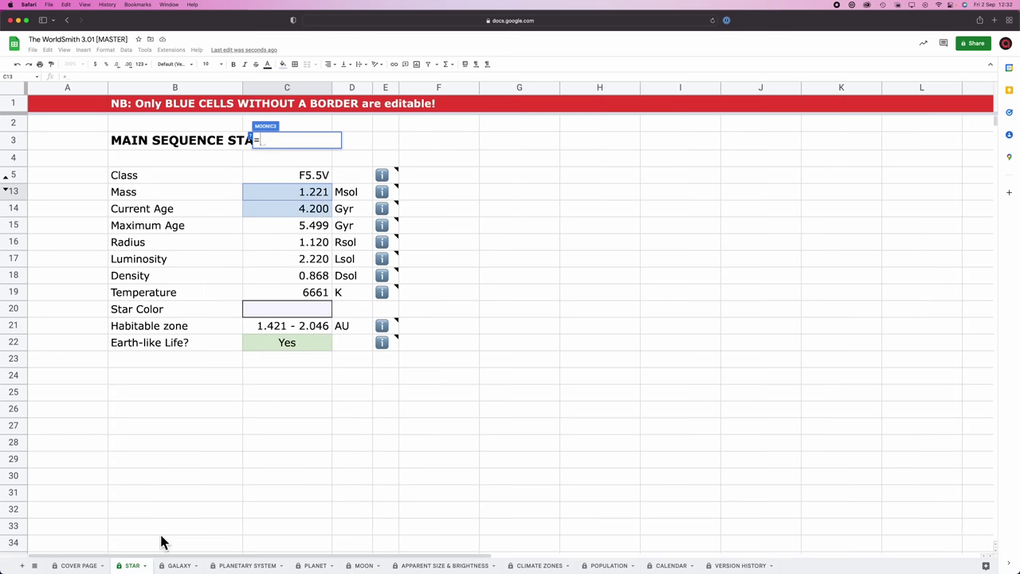
pyautogui.click(294, 198)
pyautogui.press('Return')
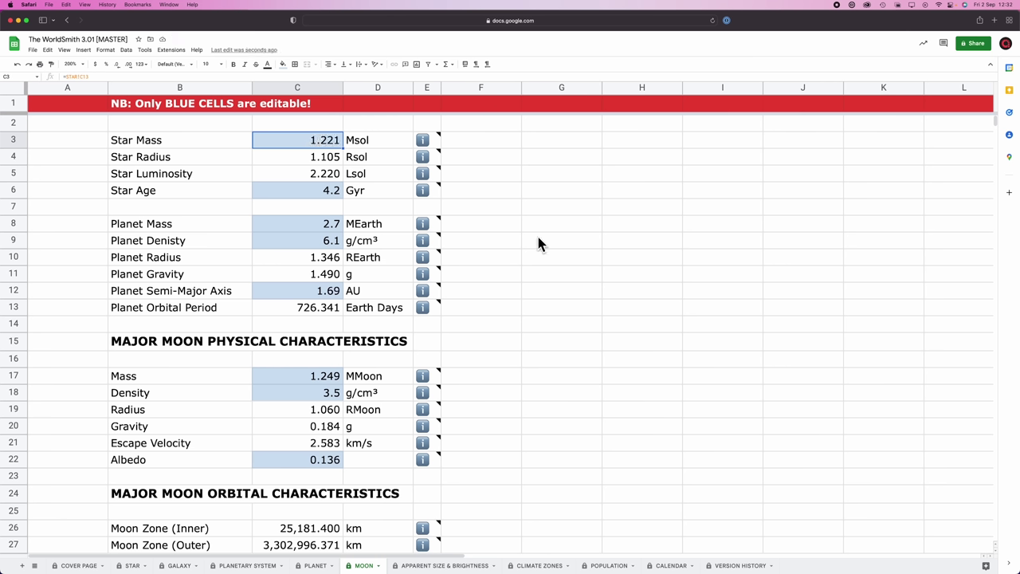
pyautogui.hotkey('ctrl', 'c')
pyautogui.hotkey('ctrl', 'shift', 'v')
# Step: Examine the moon's semi-major axis and orbital period, and the orbital periods on the CALENDAR sheet
pyautogui.scroll(-5, 454, 315)
pyautogui.scroll(2, 456, 322)
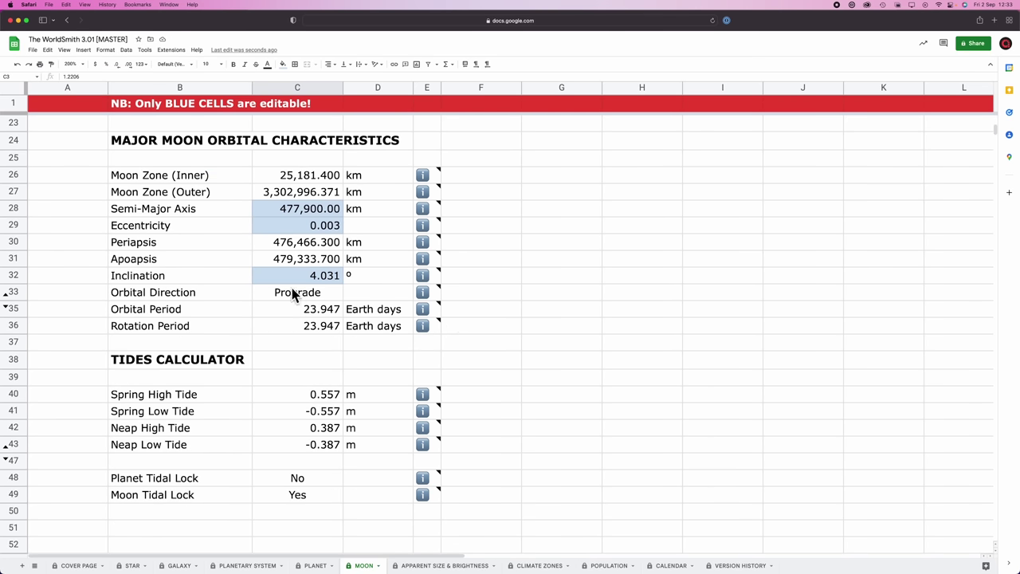
pyautogui.click(274, 212)
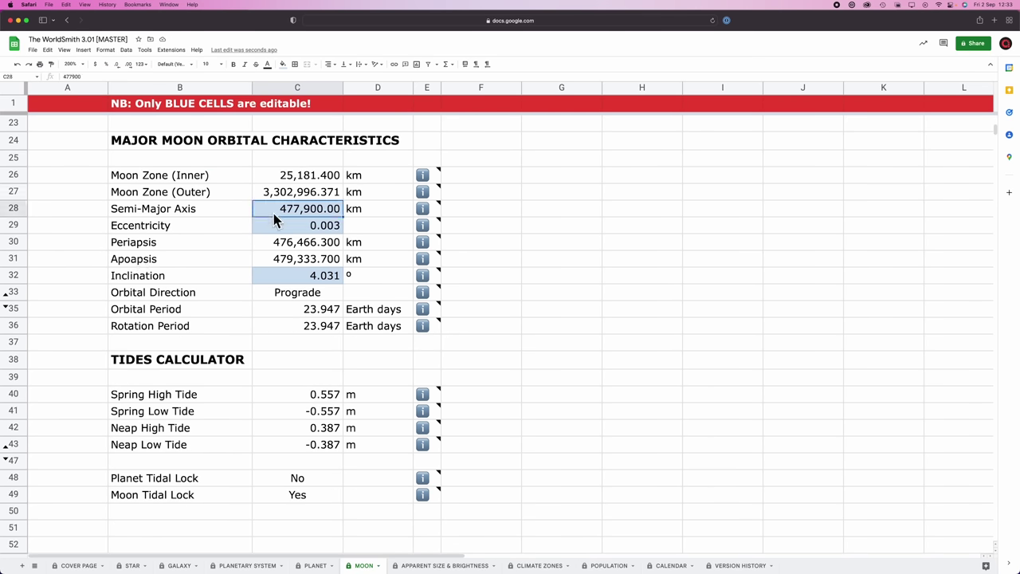
pyautogui.click(299, 312)
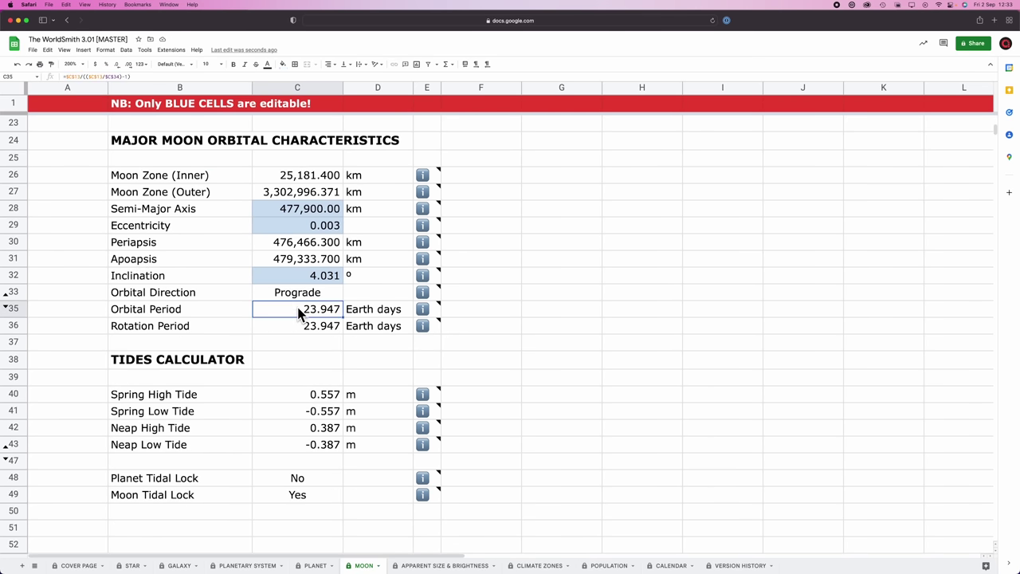
pyautogui.click(668, 566)
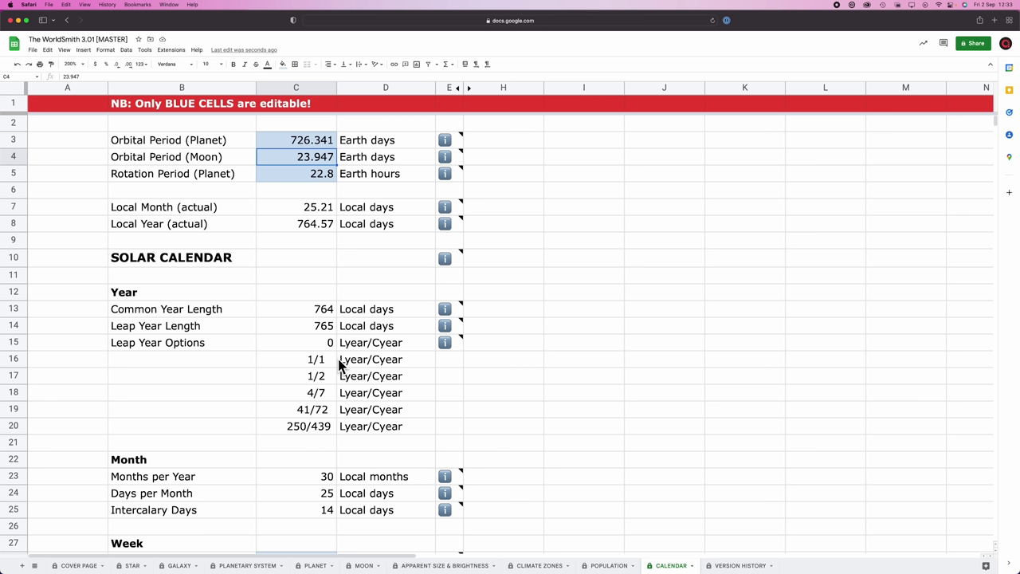
# Step: Compare the semi-major axis on the MOON sheet with the month figures on the CALENDAR sheet, ending on the MOON sheet
pyautogui.hotkey('alt', 'Up')
pyautogui.hotkey('alt', 'Up')
pyautogui.hotkey('alt', 'Up')
pyautogui.hotkey('alt', 'Up')
pyautogui.hotkey('alt', 'Up')
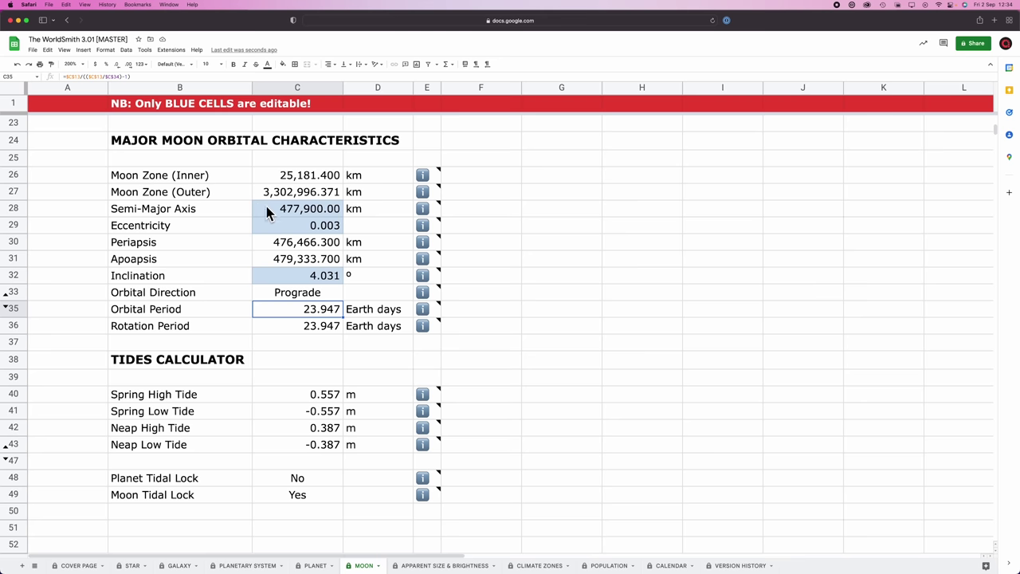
pyautogui.click(270, 205)
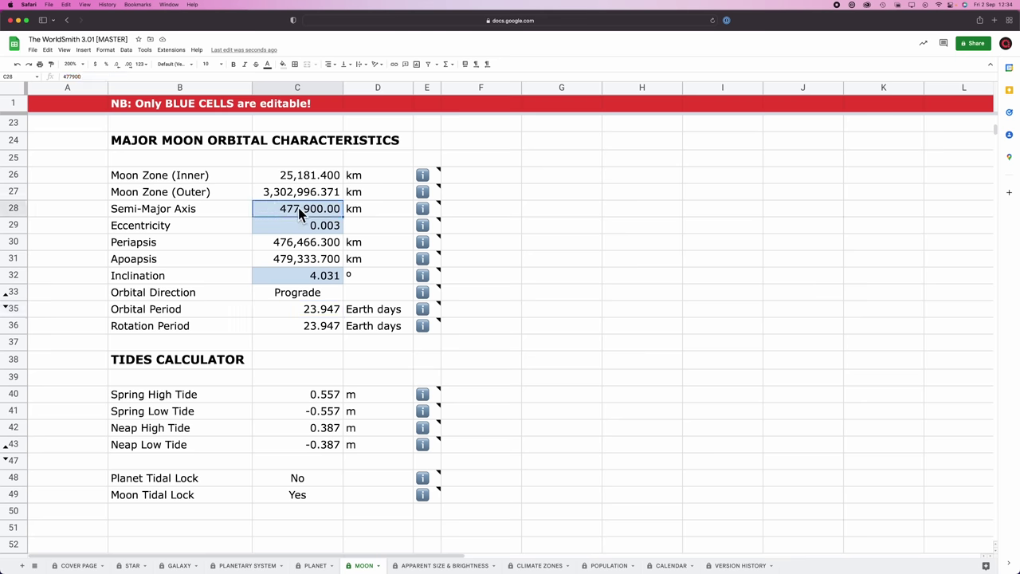
pyautogui.click(671, 565)
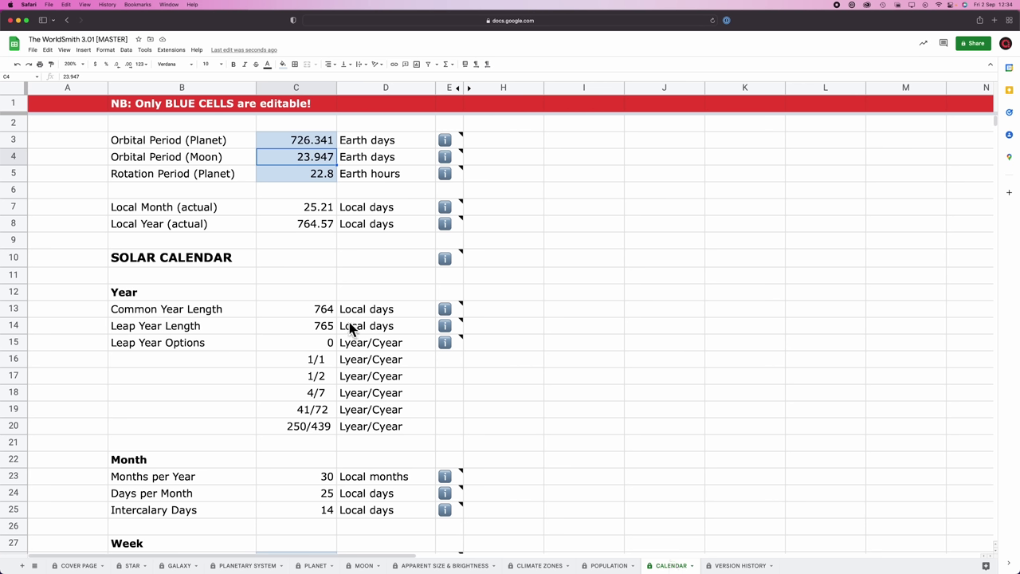
pyautogui.click(362, 565)
pyautogui.click(362, 566)
pyautogui.click(363, 565)
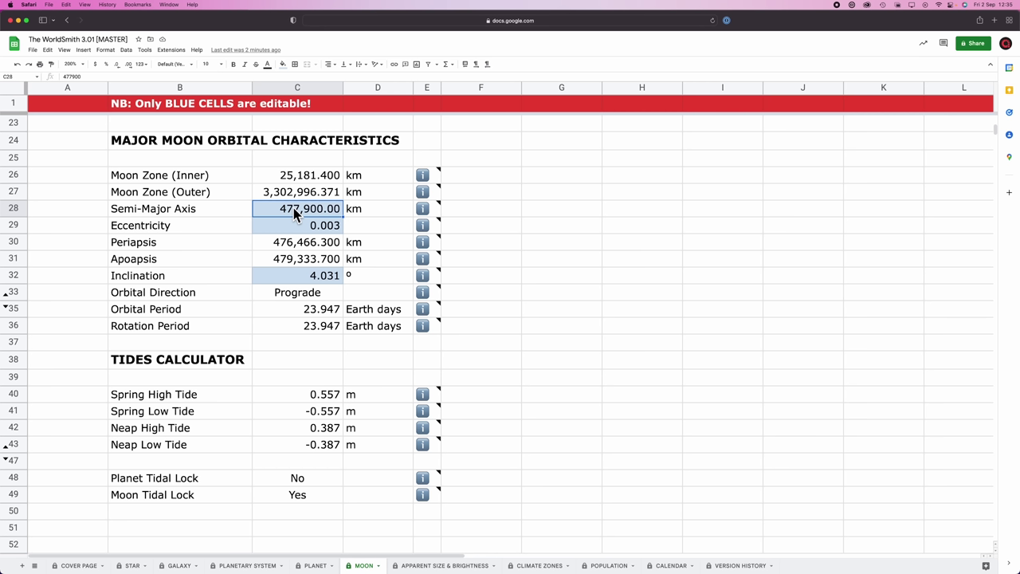
# Step: Link the MOON sheet's Star Mass cell C3 to the STAR sheet's mass with the formula =STAR!C13
pyautogui.scroll(5, 295, 212)
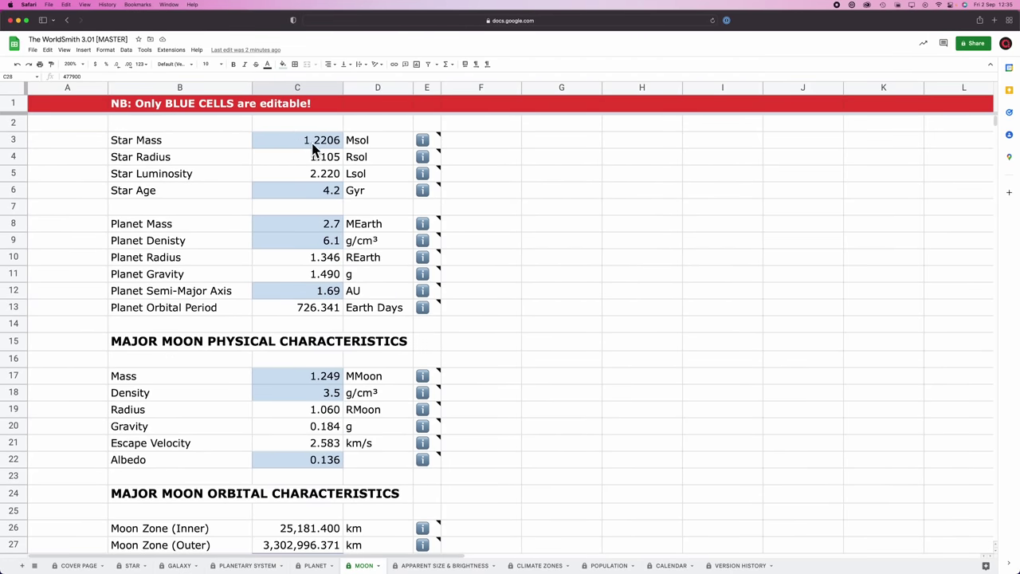
pyautogui.click(289, 145)
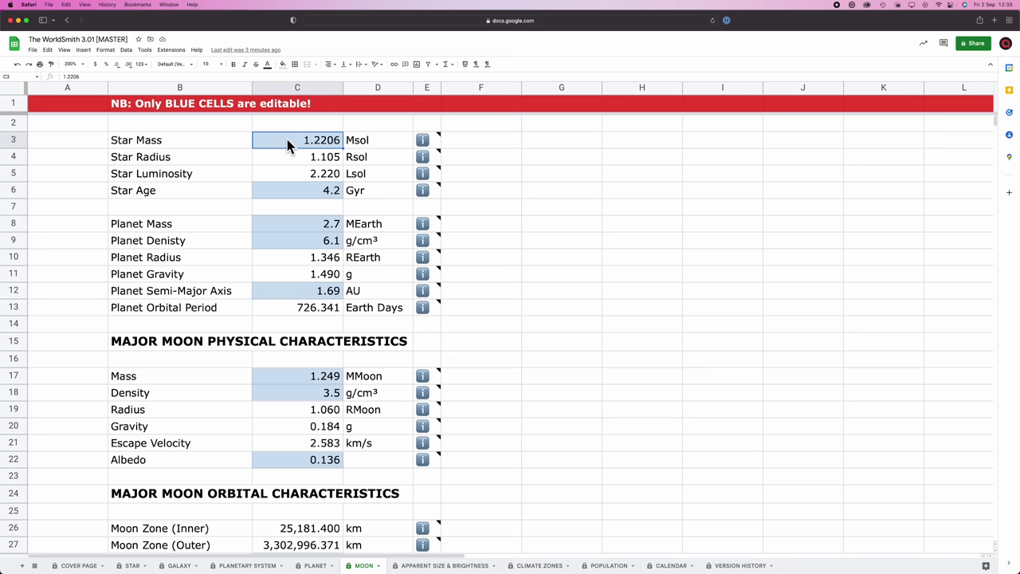
pyautogui.write('=')
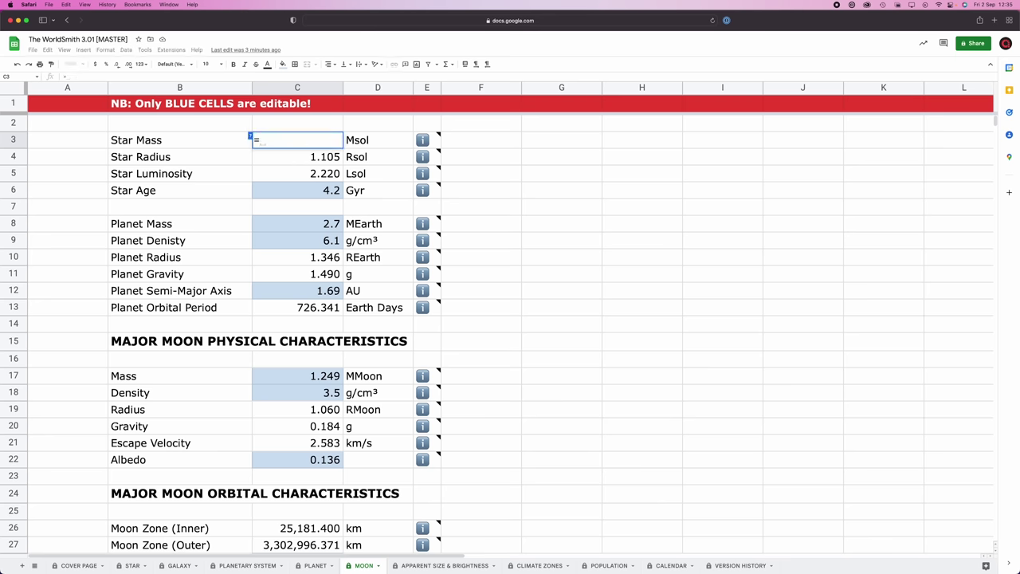
pyautogui.click(132, 565)
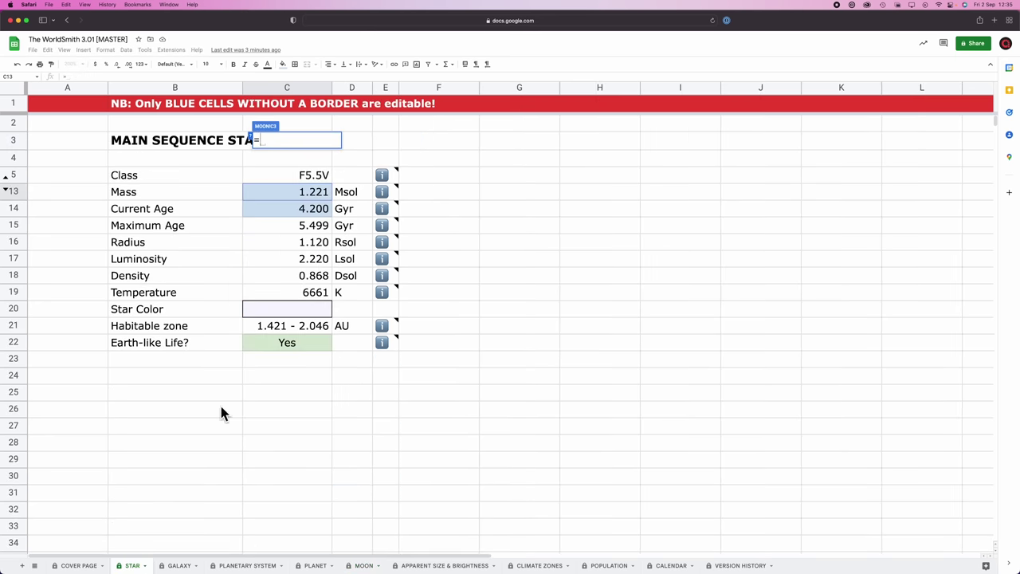
pyautogui.click(282, 190)
pyautogui.press('Return')
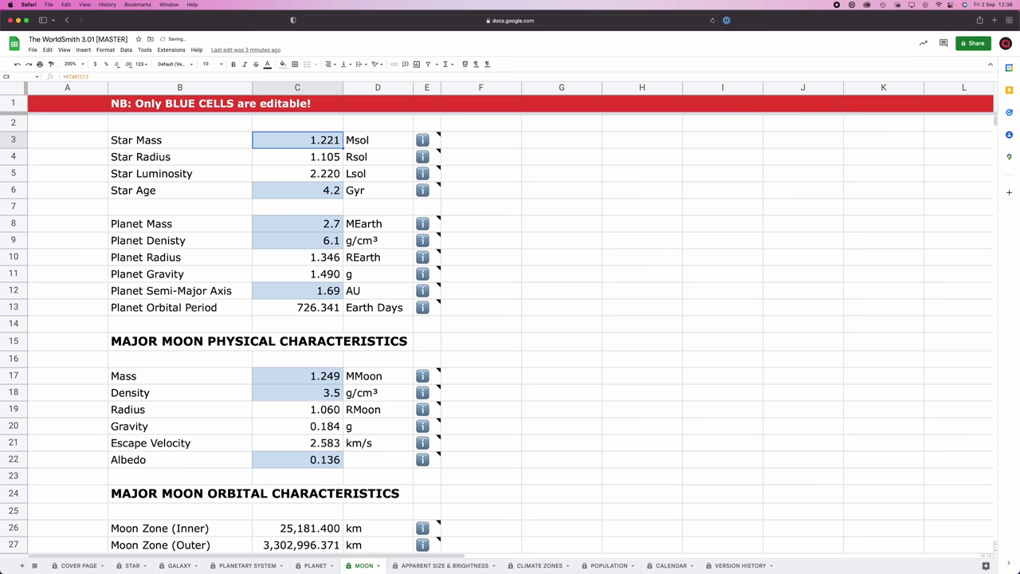
# Step: Reset the Star Mass cell's fill color, and undo both the fill reset and the link to the STAR sheet
pyautogui.click(283, 66)
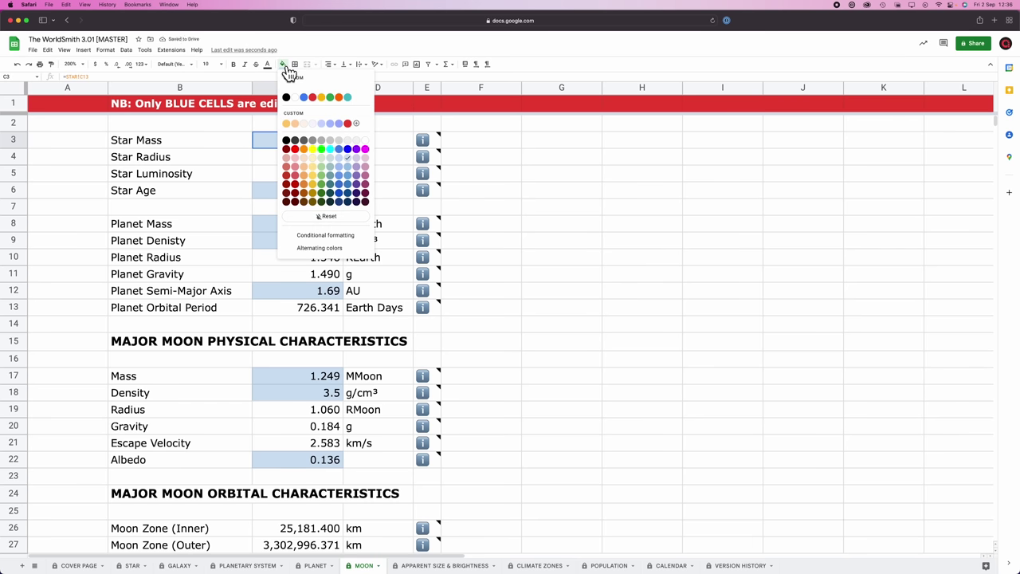
pyautogui.click(327, 216)
pyautogui.click(555, 227)
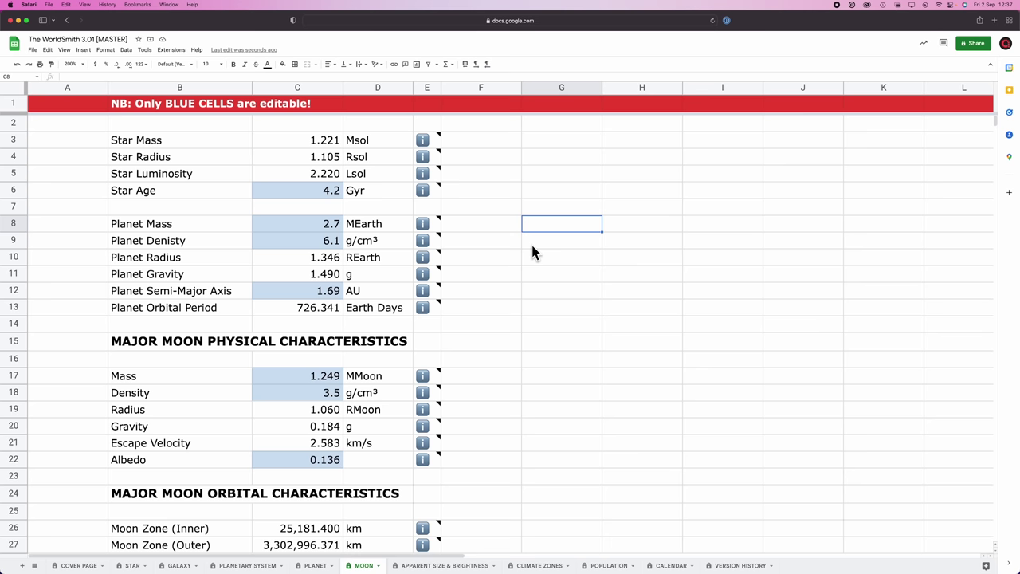
pyautogui.press('super+z')
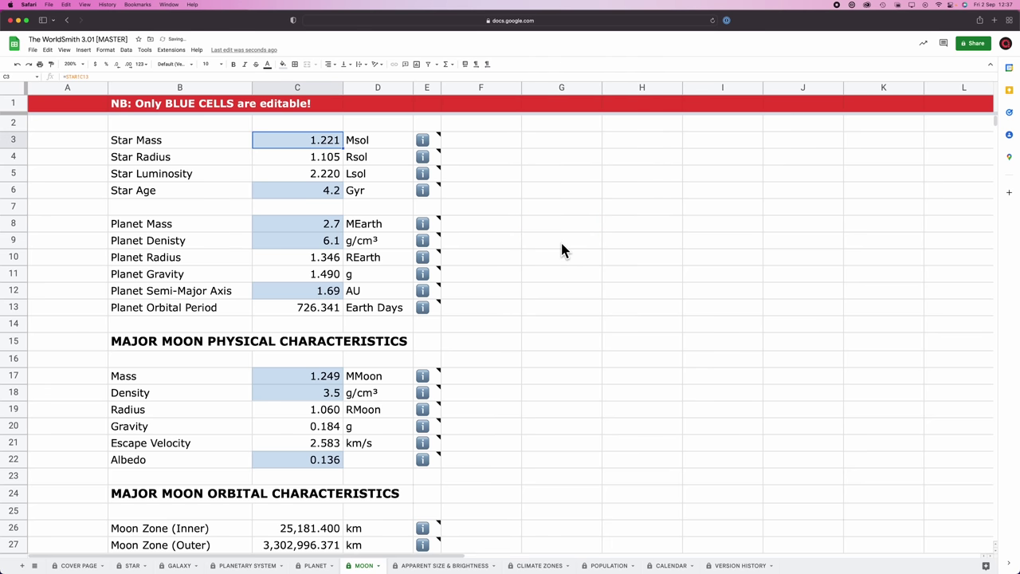
pyautogui.press('super+z')
# Step: Open Reference Doc 8.pdf in Preview and read the page on the Moon's formation and physical characteristics
pyautogui.press('super+Tab')
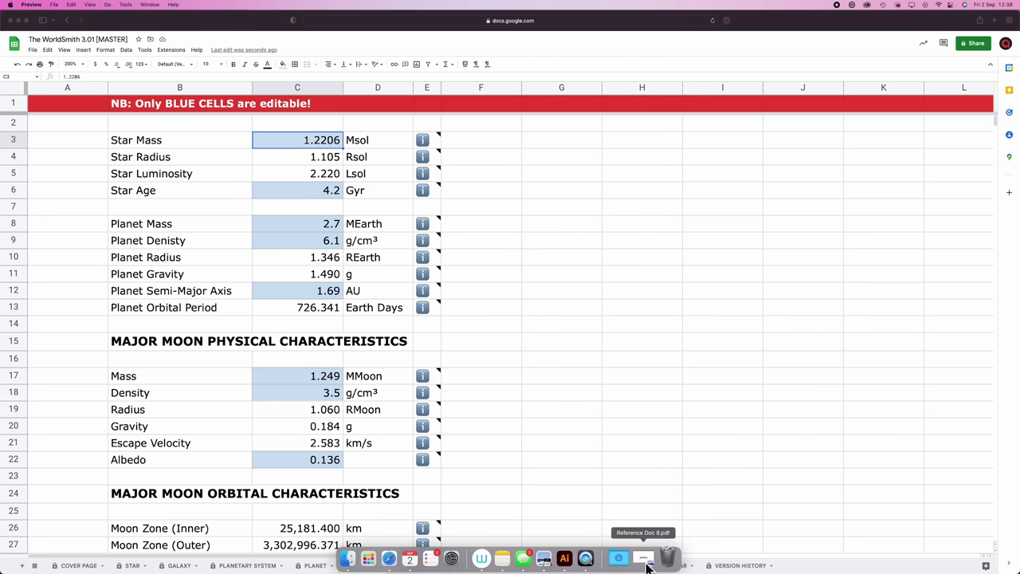
pyautogui.click(646, 562)
pyautogui.scroll(-10, 540, 430)
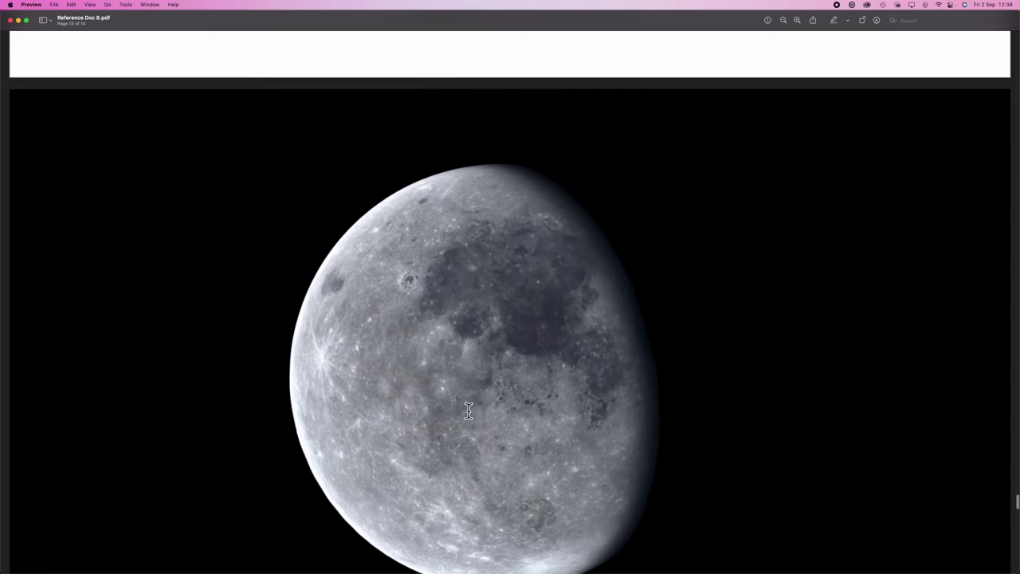
pyautogui.scroll(-2, 469, 411)
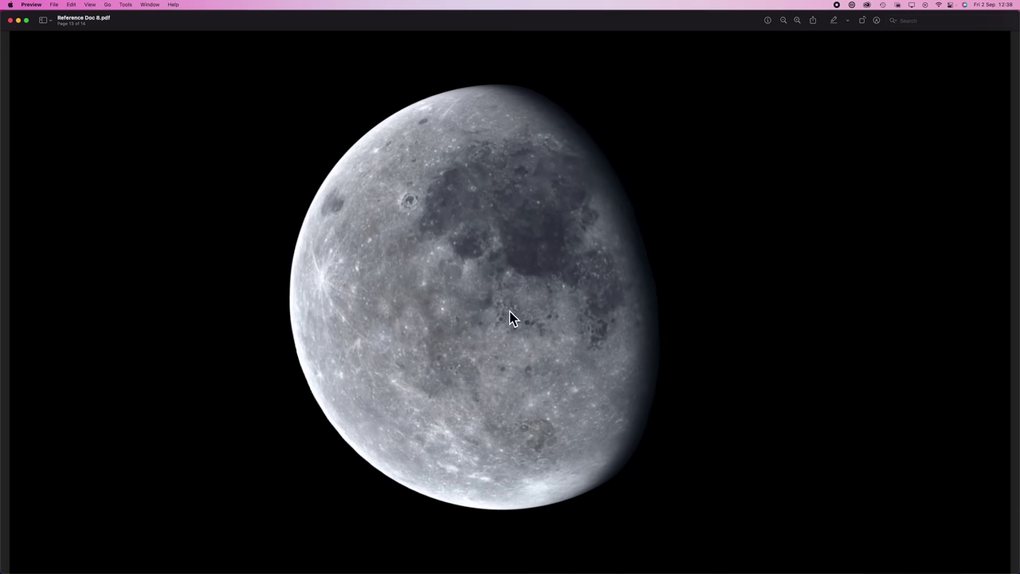
pyautogui.scroll(-15, 510, 313)
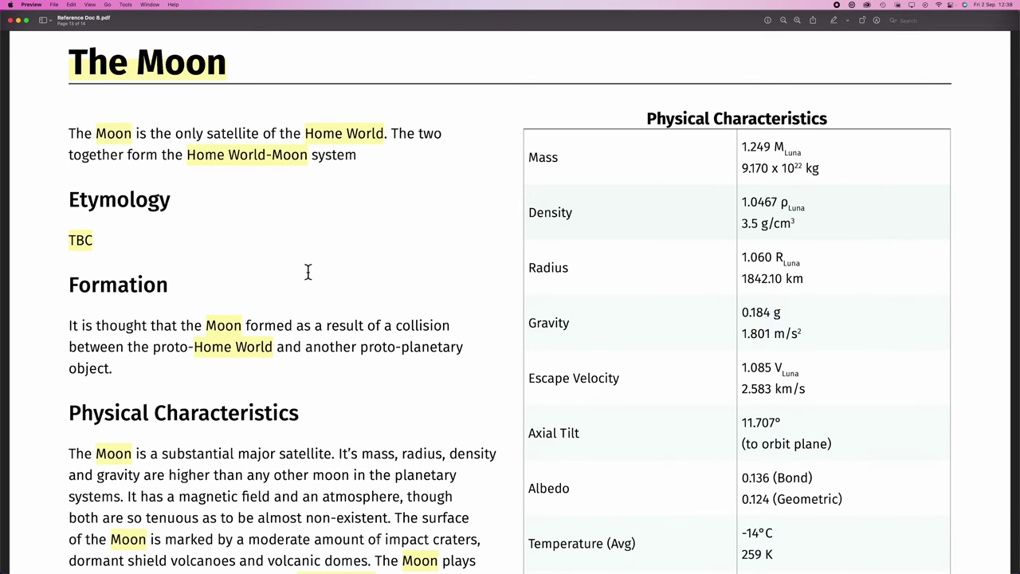
pyautogui.scroll(15, 343, 272)
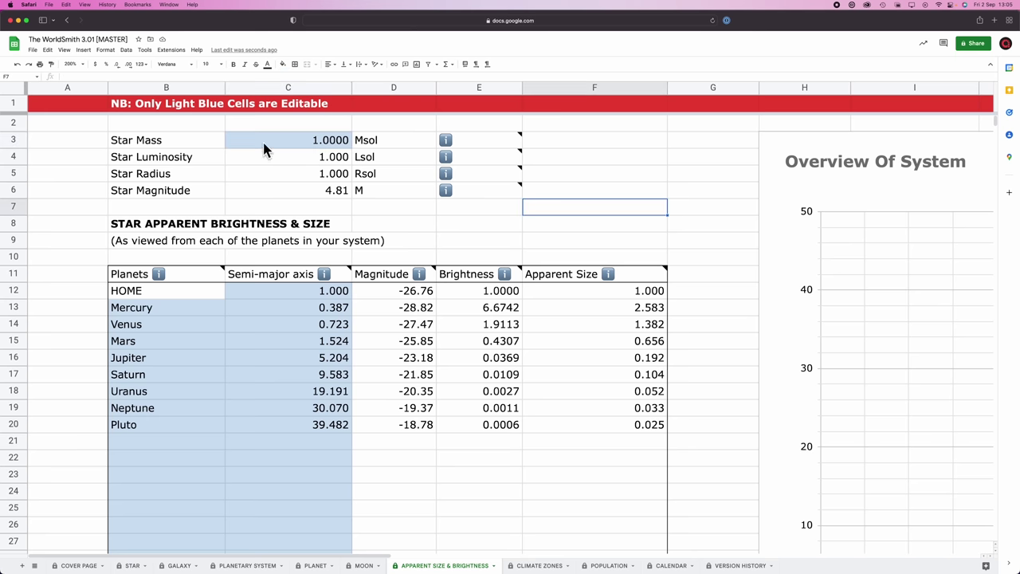
# Step: Examine the star's mass, luminosity, radius and magnitude on the APPARENT SIZE & BRIGHTNESS sheet in Google Sheets
pyautogui.click(303, 141)
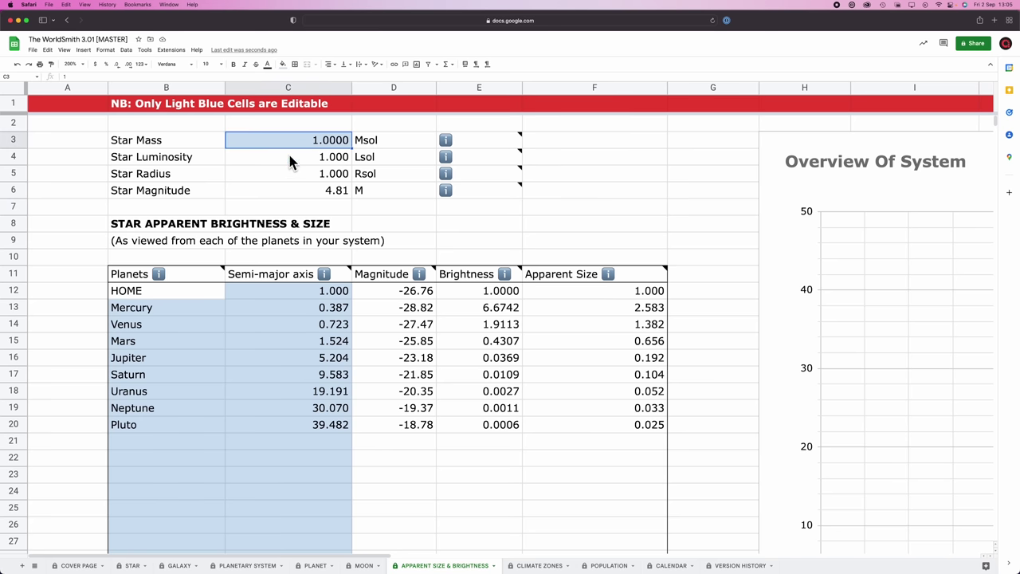
pyautogui.click(288, 153)
pyautogui.click(293, 169)
pyautogui.click(278, 193)
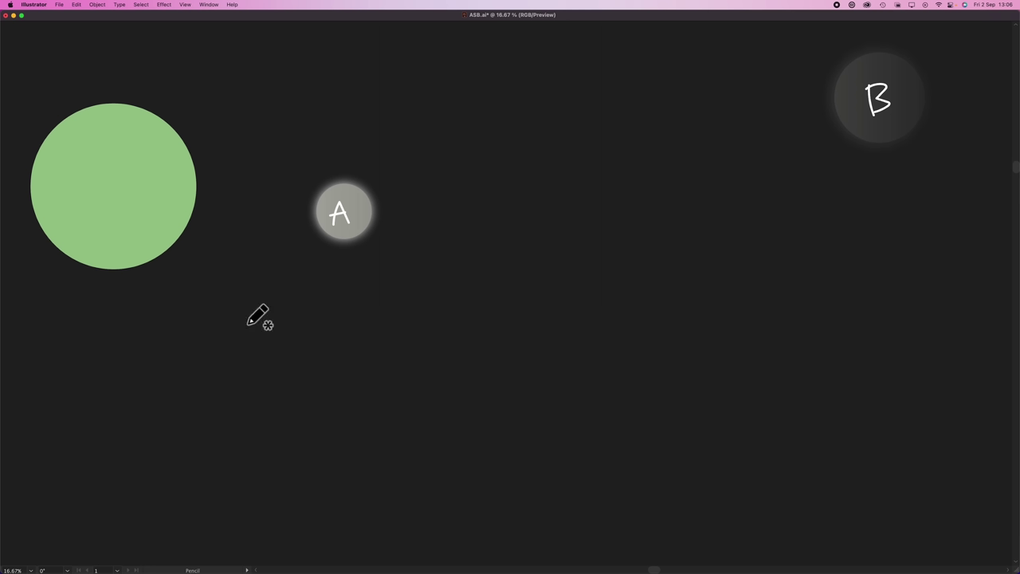
# Step: In Illustrator, handwrite "Apparent mag:" and "Absolute mag:" below the circles with the Pencil, adding "A↑ B↓" beside the apparent label
pyautogui.moveTo(106, 355)
pyautogui.mouseDown()
pyautogui.moveTo(125, 341)
pyautogui.moveTo(157, 348)
pyautogui.moveTo(237, 323)
pyautogui.moveTo(315, 340)
pyautogui.mouseUp()
pyautogui.moveTo(329, 331); pyautogui.dragTo(313, 357)
pyautogui.click(338, 329)
pyautogui.click(338, 340)
pyautogui.moveTo(106, 428)
pyautogui.mouseDown()
pyautogui.moveTo(121, 414)
pyautogui.moveTo(231, 417)
pyautogui.mouseUp()
pyautogui.moveTo(204, 403); pyautogui.dragTo(315, 415)
pyautogui.click(322, 400)
pyautogui.click(322, 411)
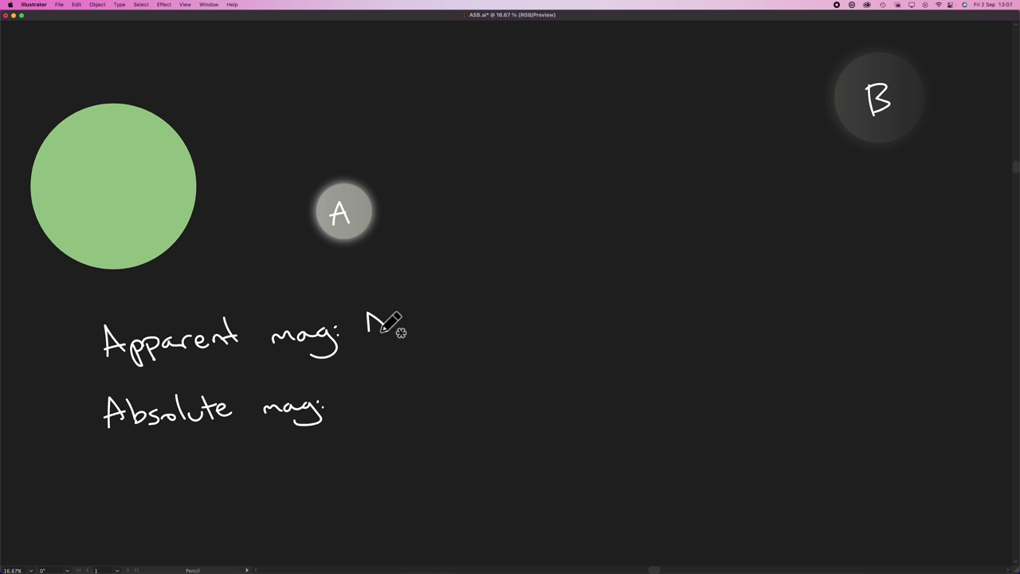
pyautogui.moveTo(365, 332)
pyautogui.mouseDown()
pyautogui.moveTo(403, 311)
pyautogui.moveTo(451, 327)
pyautogui.moveTo(483, 317)
pyautogui.mouseUp()
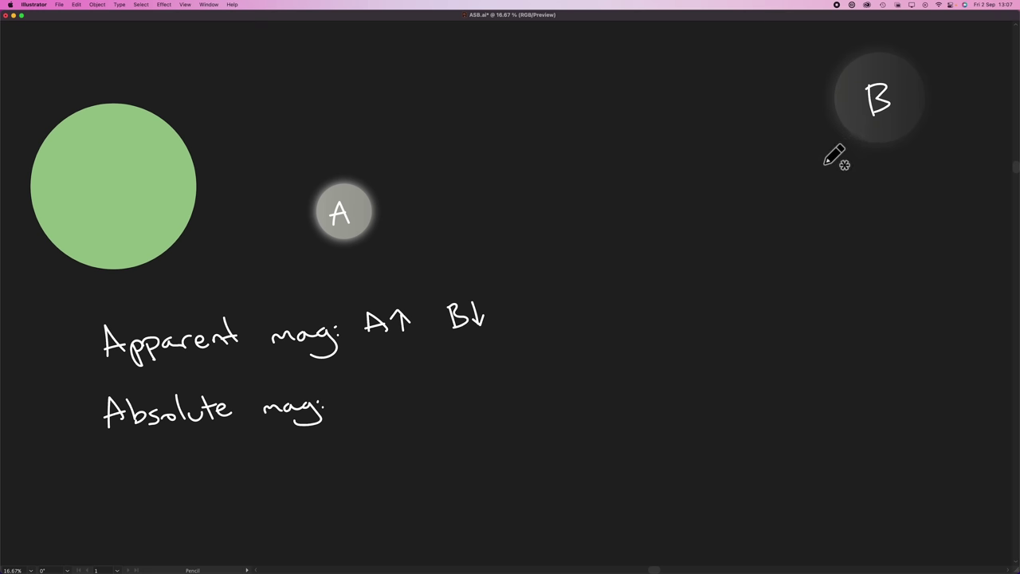
# Step: Move circle B directly above circle A, and handwrite "A↓ B↑" beside the "Absolute mag:" label
pyautogui.press('v')
pyautogui.moveTo(966, 177); pyautogui.dragTo(966, 171)
pyautogui.moveTo(900, 132)
pyautogui.mouseDown()
pyautogui.moveTo(683, 126)
pyautogui.moveTo(699, 139)
pyautogui.moveTo(365, 157)
pyautogui.mouseUp()
pyautogui.press('n')
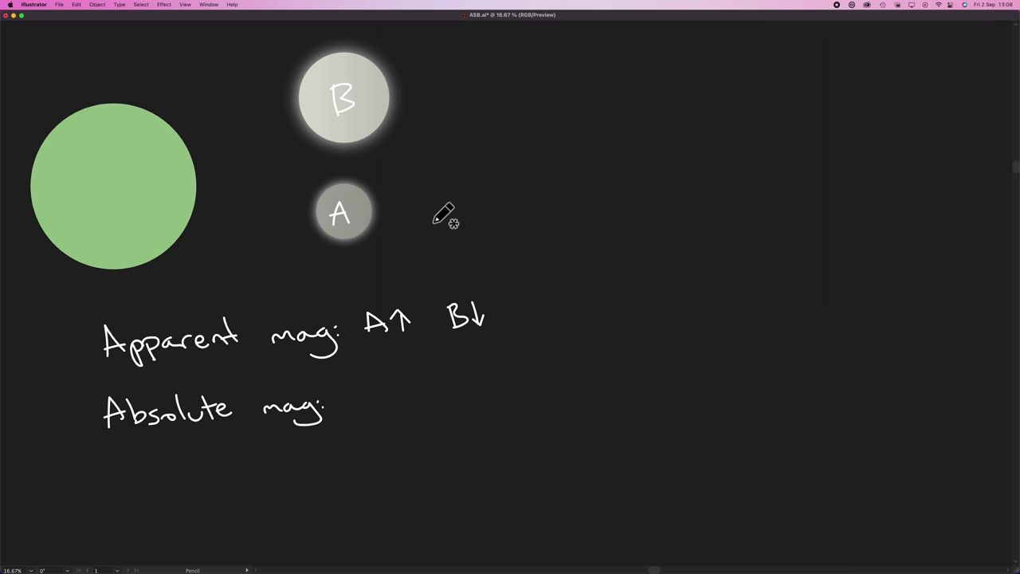
pyautogui.moveTo(348, 409)
pyautogui.mouseDown()
pyautogui.moveTo(426, 401)
pyautogui.moveTo(455, 375)
pyautogui.moveTo(461, 387)
pyautogui.mouseUp()
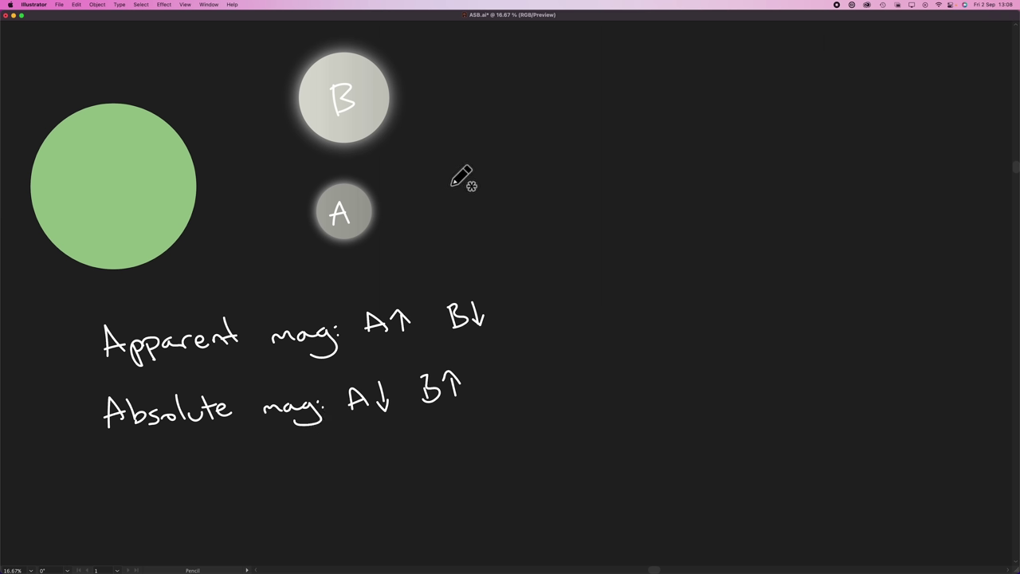
# Step: Handwrite a magnitude scale from -2 to +7 beside the A and B circles, labelled "← Brighter" and "Dimmer →"
pyautogui.moveTo(447, 174)
pyautogui.mouseDown()
pyautogui.moveTo(792, 151)
pyautogui.moveTo(851, 160)
pyautogui.mouseUp()
pyautogui.moveTo(404, 180)
pyautogui.mouseDown()
pyautogui.moveTo(427, 178)
pyautogui.moveTo(478, 218)
pyautogui.moveTo(513, 201)
pyautogui.moveTo(522, 226)
pyautogui.moveTo(564, 209)
pyautogui.mouseUp()
pyautogui.moveTo(462, 214); pyautogui.dragTo(433, 214)
pyautogui.moveTo(443, 206); pyautogui.dragTo(450, 223)
pyautogui.moveTo(749, 183)
pyautogui.mouseDown()
pyautogui.moveTo(747, 204)
pyautogui.moveTo(883, 188)
pyautogui.moveTo(874, 196)
pyautogui.mouseUp()
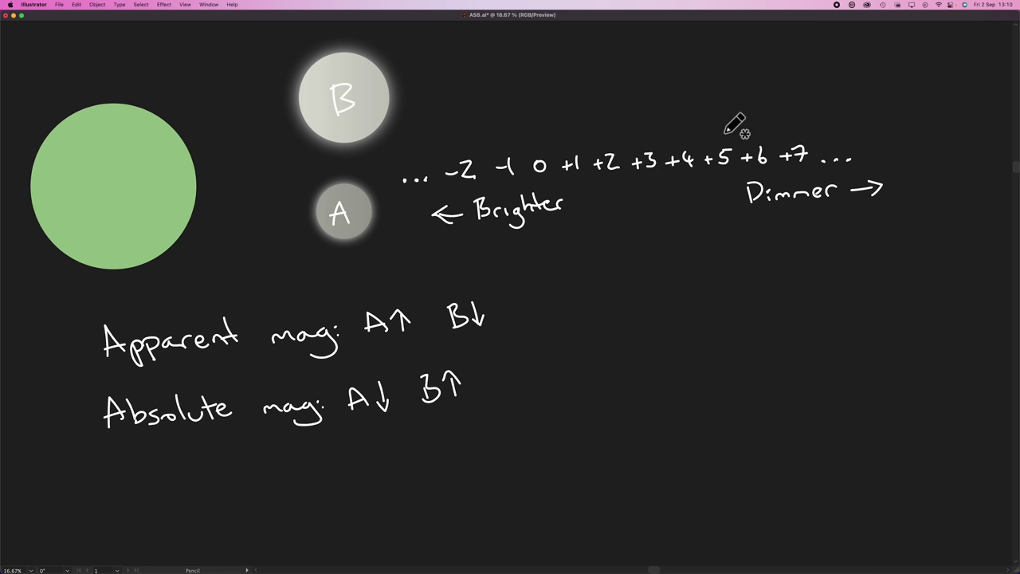
# Step: Bracket +5 to +7 on the magnitude scale as "Limit of human vision", and mark the intervals between +2, +3 and +4 with "2.512"
pyautogui.moveTo(721, 141); pyautogui.dragTo(796, 130)
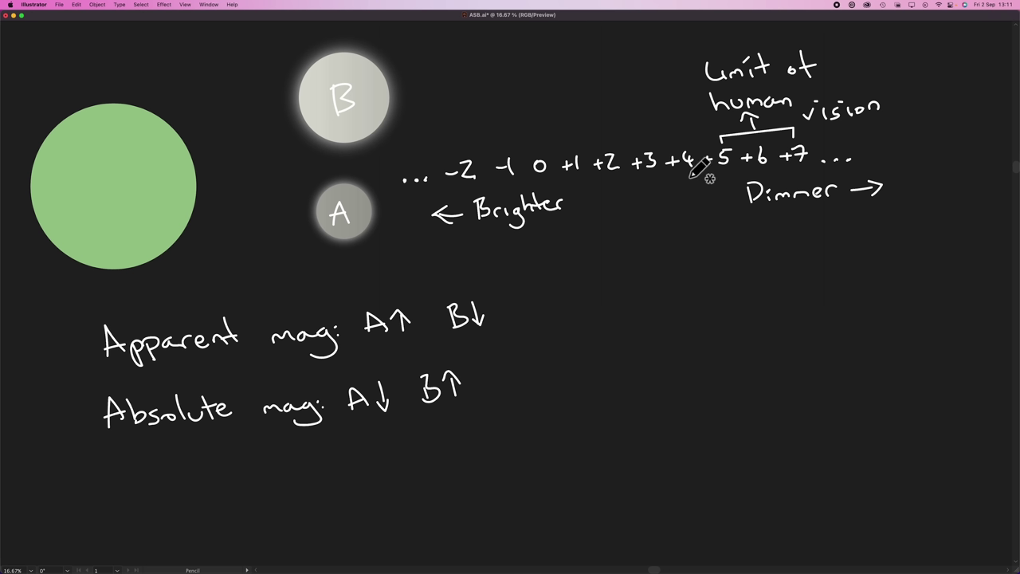
pyautogui.moveTo(690, 180)
pyautogui.mouseDown()
pyautogui.moveTo(652, 178)
pyautogui.moveTo(661, 227)
pyautogui.moveTo(714, 228)
pyautogui.mouseUp()
pyautogui.click(672, 225)
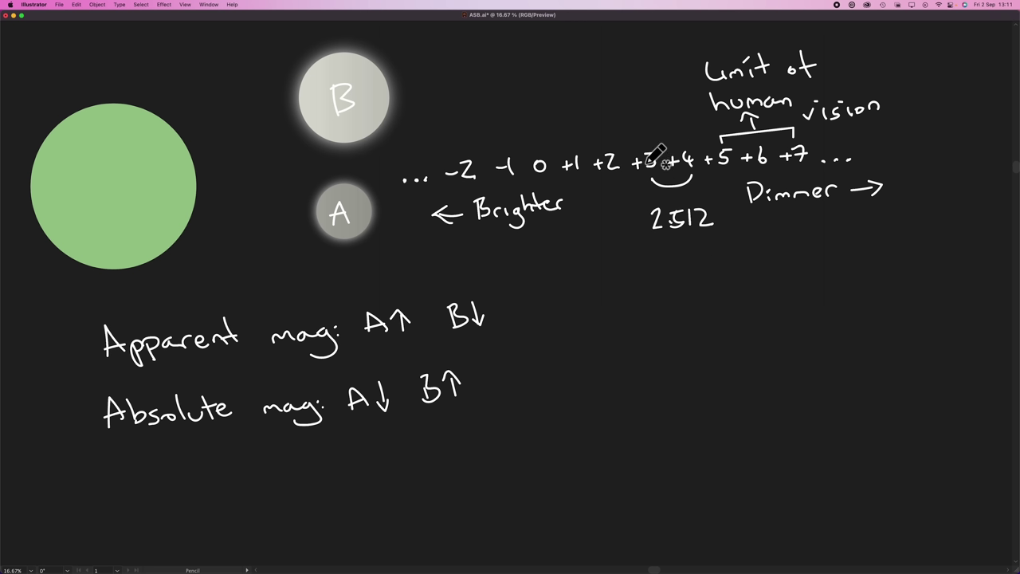
pyautogui.moveTo(653, 186); pyautogui.dragTo(612, 182)
pyautogui.moveTo(650, 209)
pyautogui.mouseDown()
pyautogui.moveTo(635, 194)
pyautogui.moveTo(676, 190)
pyautogui.mouseUp()
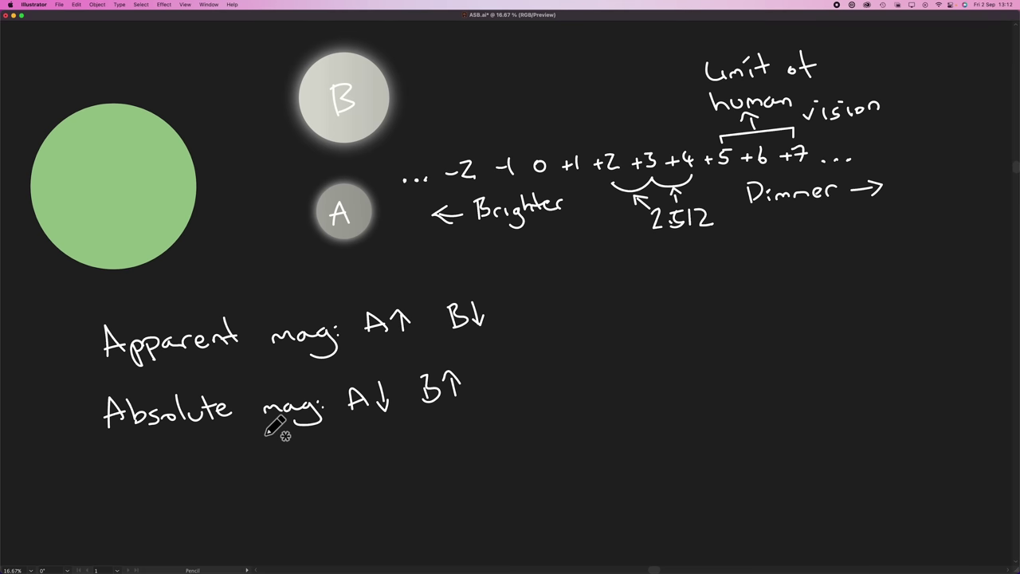
# Step: Switch to Google Sheets and read the note on the Magnitude column of the star apparent brightness table
pyautogui.press('super+Tab')
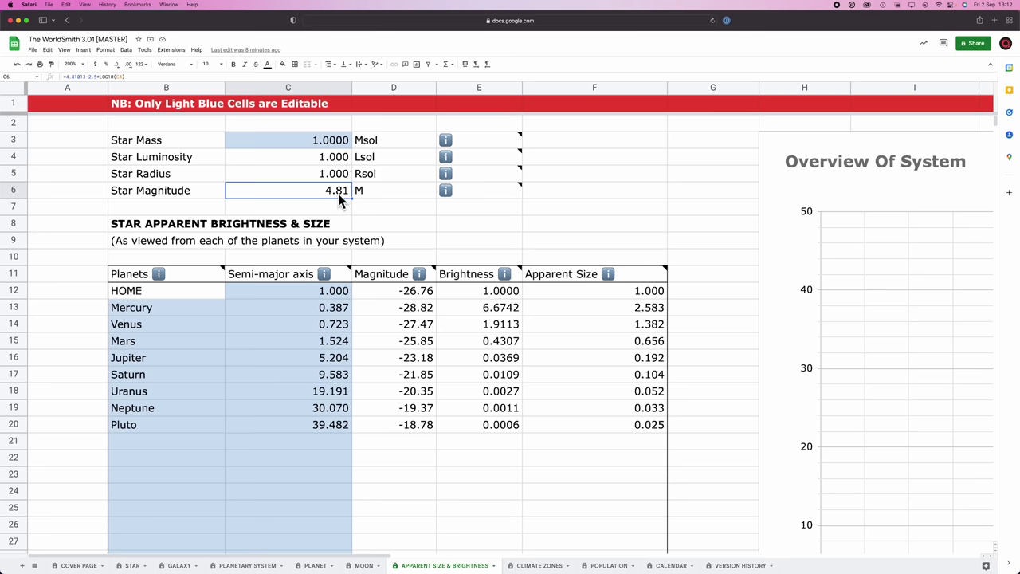
pyautogui.scroll(-2, 319, 226)
pyautogui.scroll(1, 199, 213)
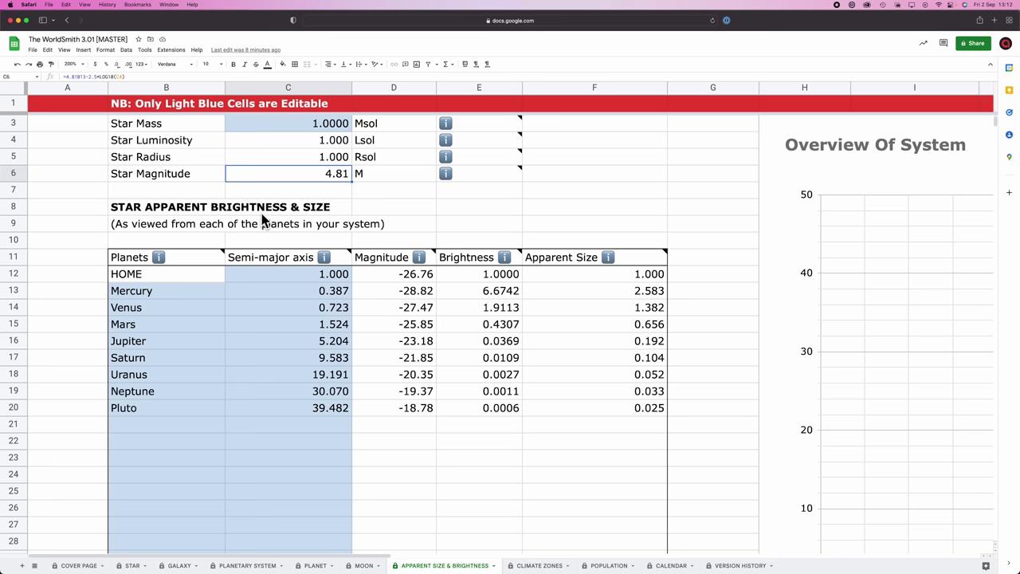
pyautogui.scroll(-1, 266, 222)
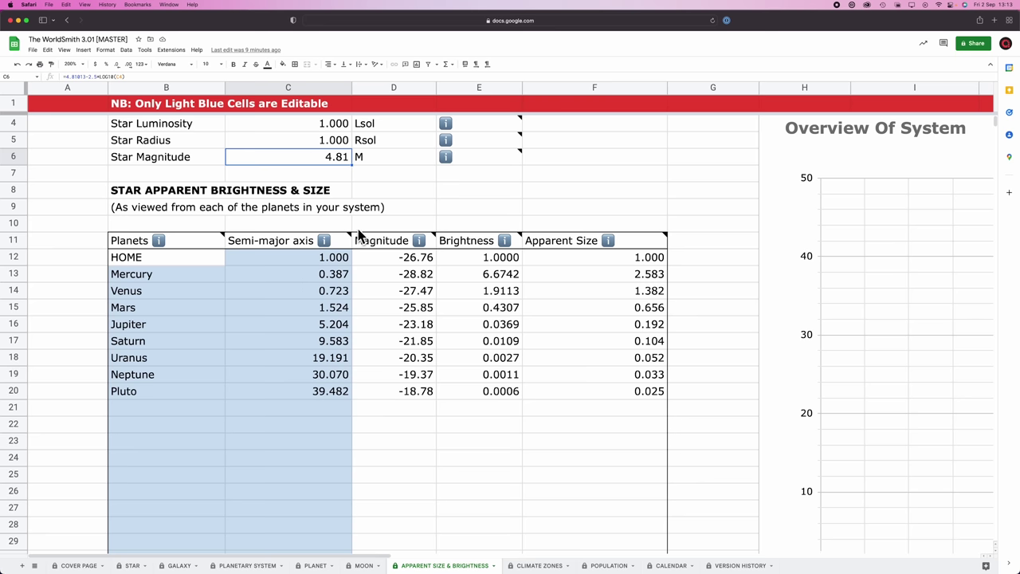
pyautogui.click(386, 244)
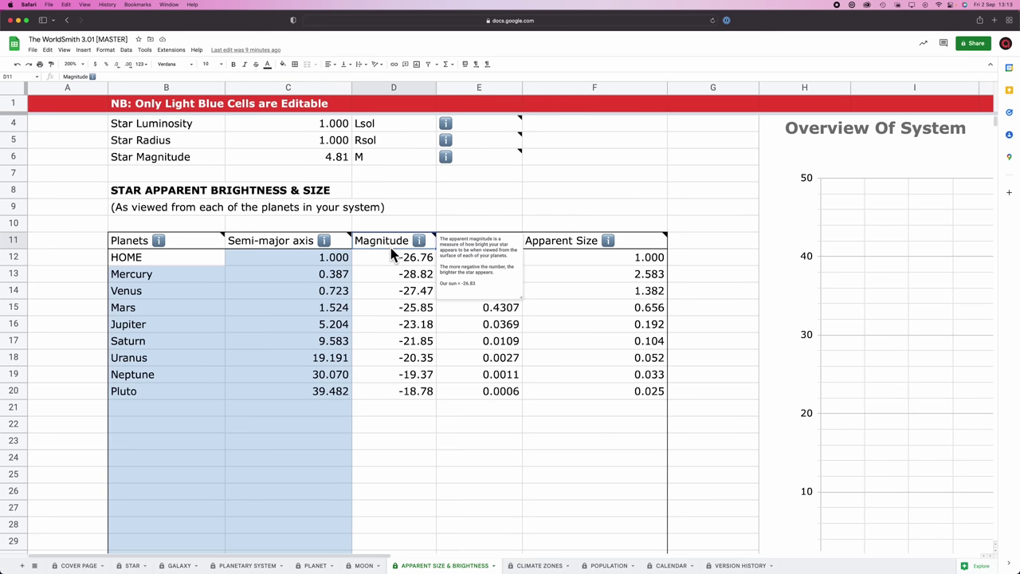
pyautogui.click(396, 223)
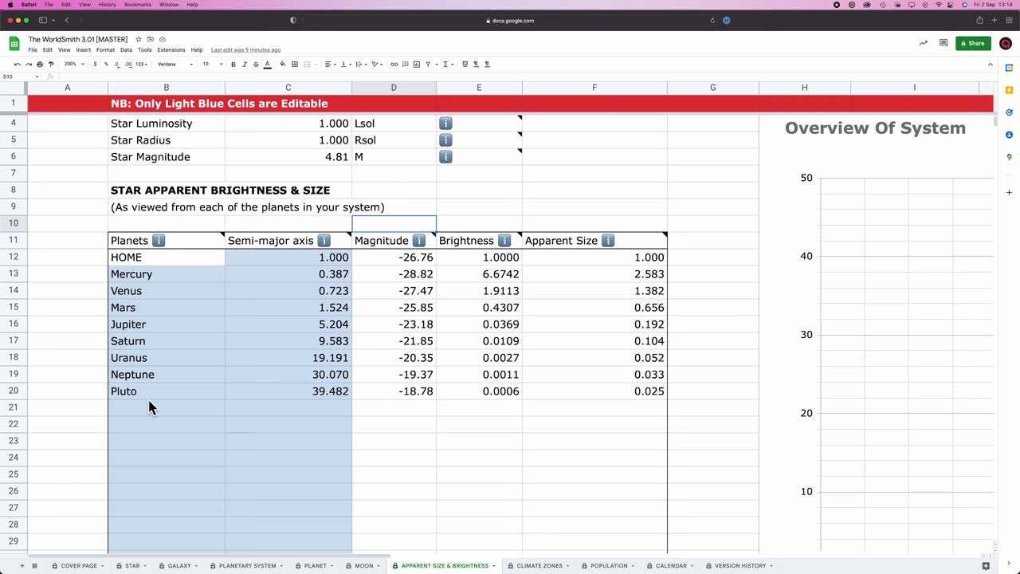
# Step: Compare the star's Brightness values as seen from HOME, Mercury and Pluto
pyautogui.click(474, 262)
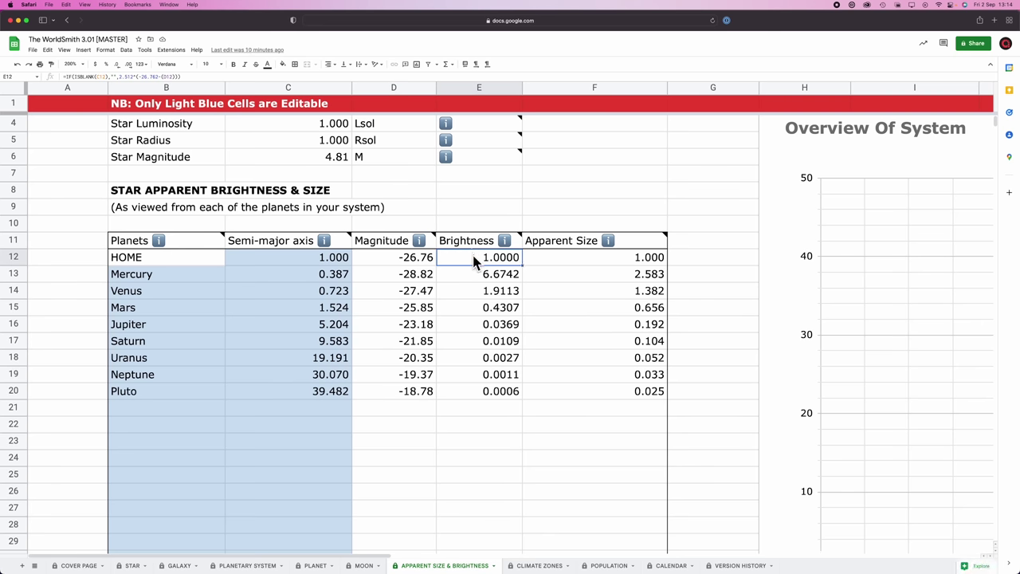
pyautogui.click(469, 279)
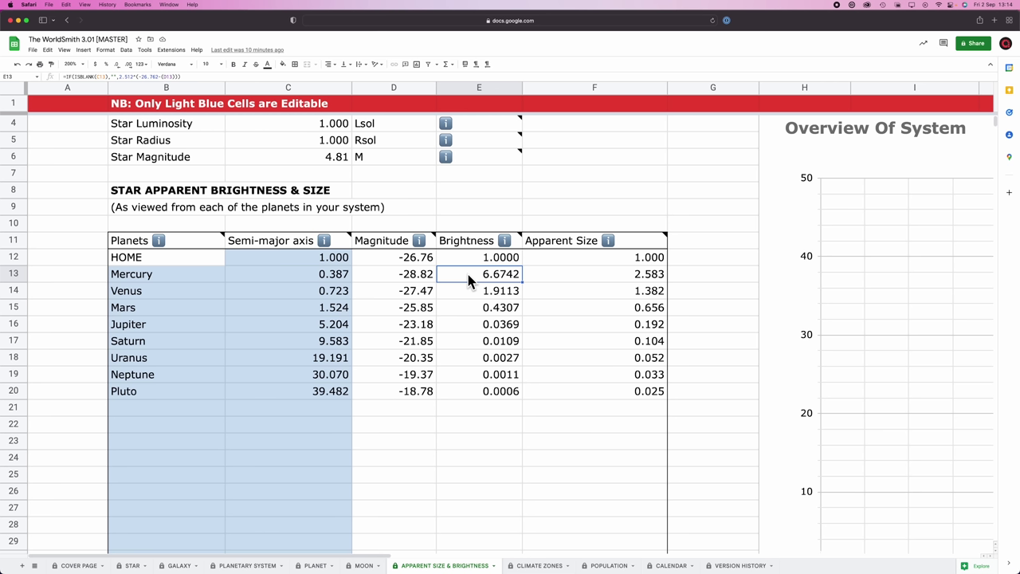
pyautogui.click(465, 393)
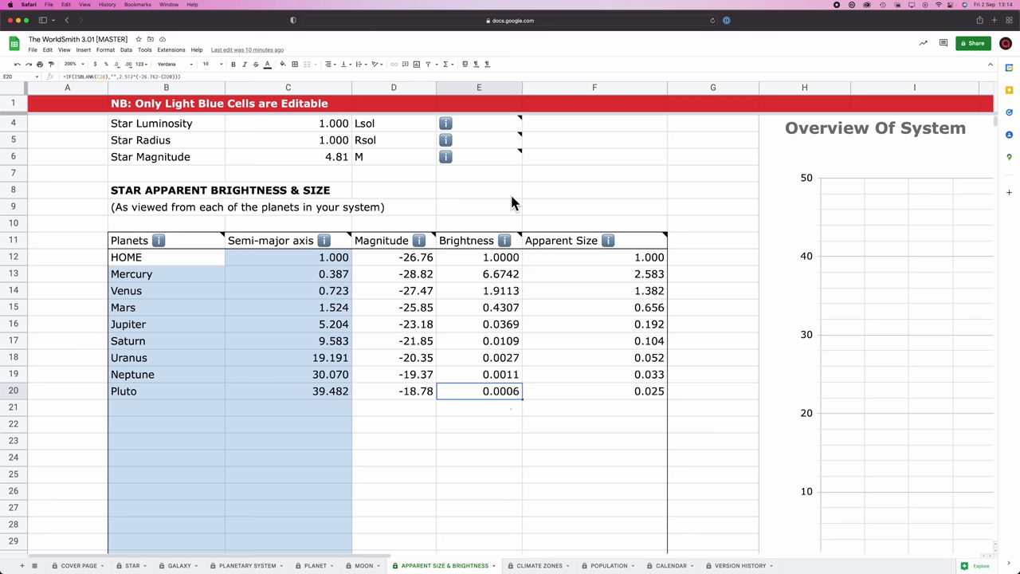
# Step: Compare the star's Apparent Size values for each planet from HOME through Pluto
pyautogui.click(571, 262)
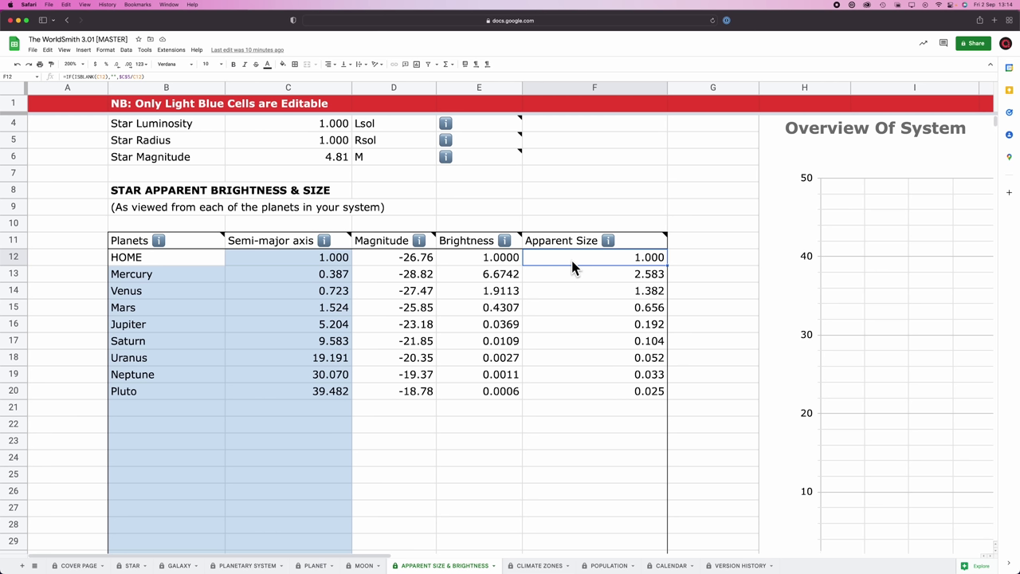
pyautogui.click(580, 274)
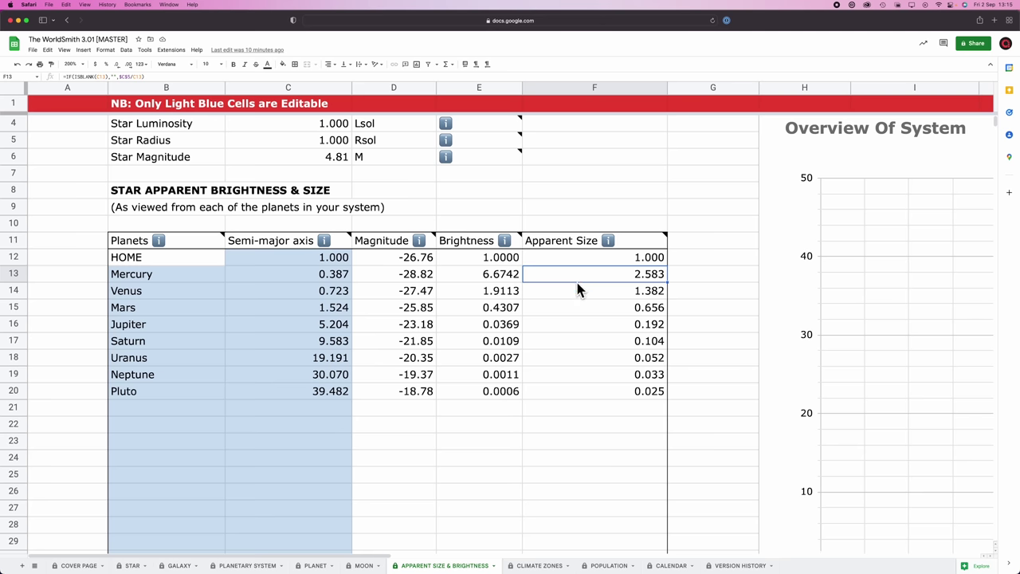
pyautogui.press('Down')
pyautogui.press('Down')
pyautogui.press('Down')
pyautogui.press('Down')
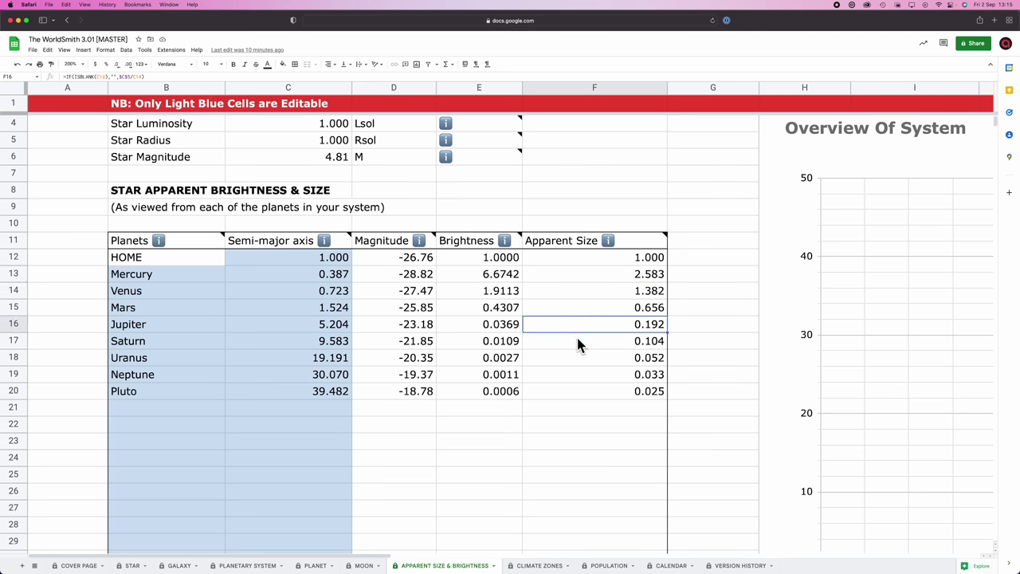
pyautogui.press('Down')
pyautogui.press('Down')
pyautogui.press('Down')
pyautogui.scroll(-1, 592, 391)
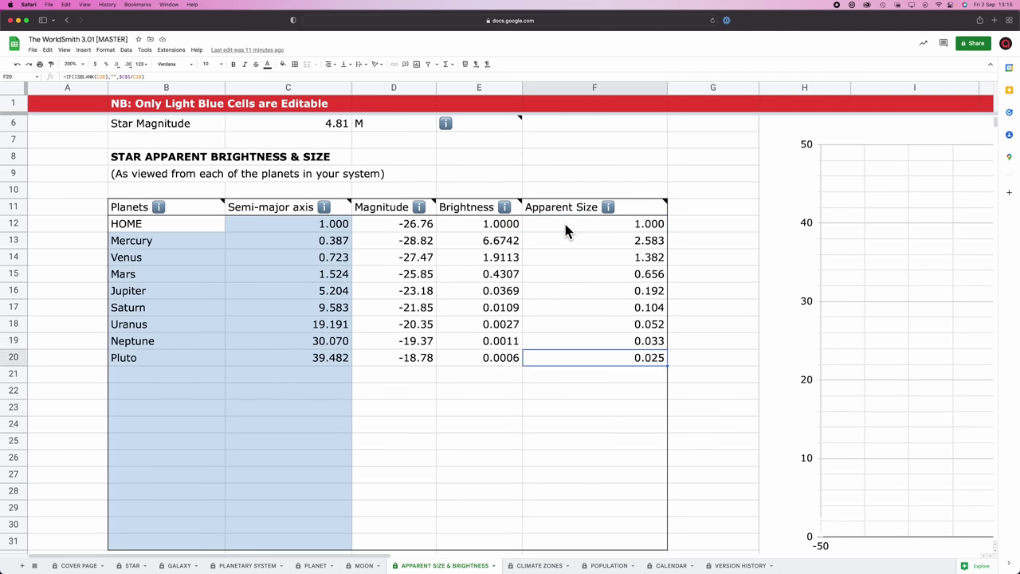
pyautogui.click(595, 224)
# Step: Look over the PLANETS APPARENT BRIGHTNESS & SIZE table, and check the PLANET sheet
pyautogui.scroll(-5, 550, 341)
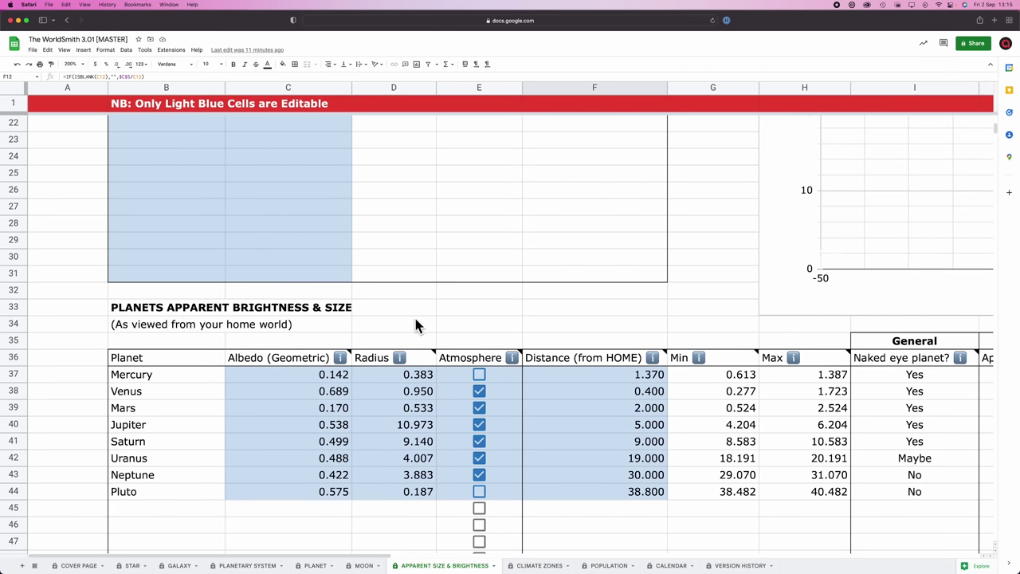
pyautogui.scroll(-2, 409, 317)
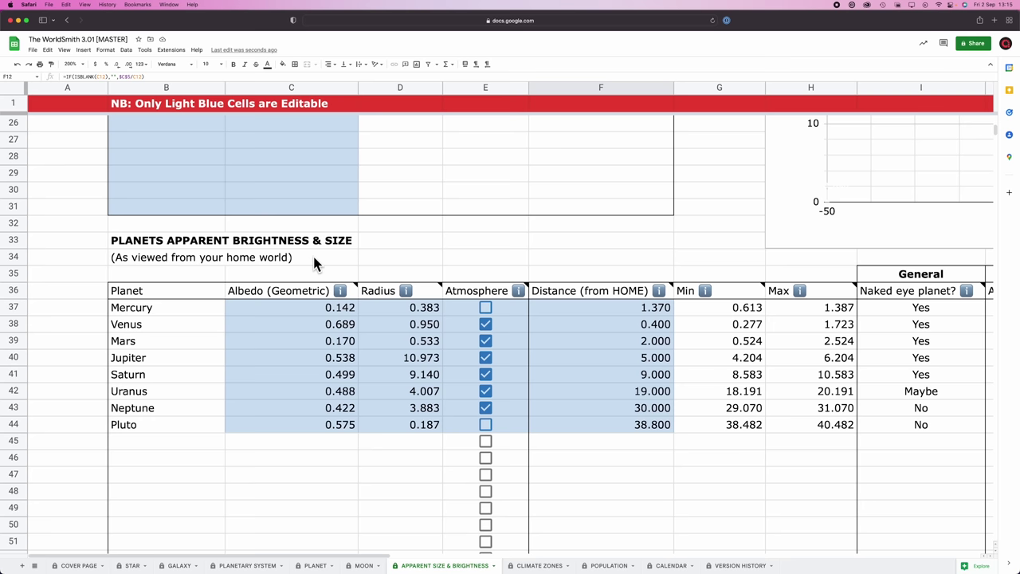
pyautogui.scroll(-1, 313, 263)
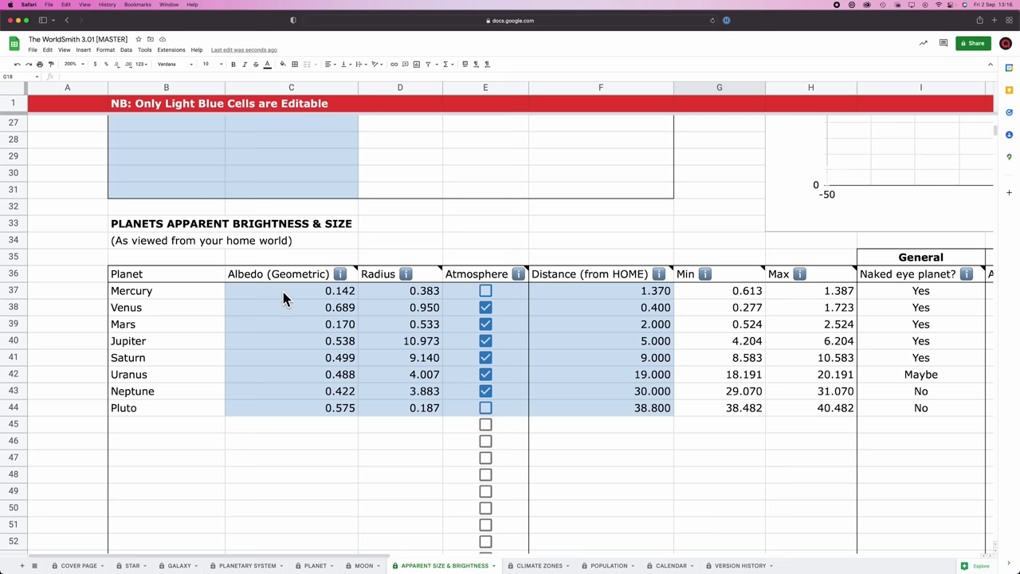
pyautogui.click(314, 565)
pyautogui.scroll(-2, 319, 330)
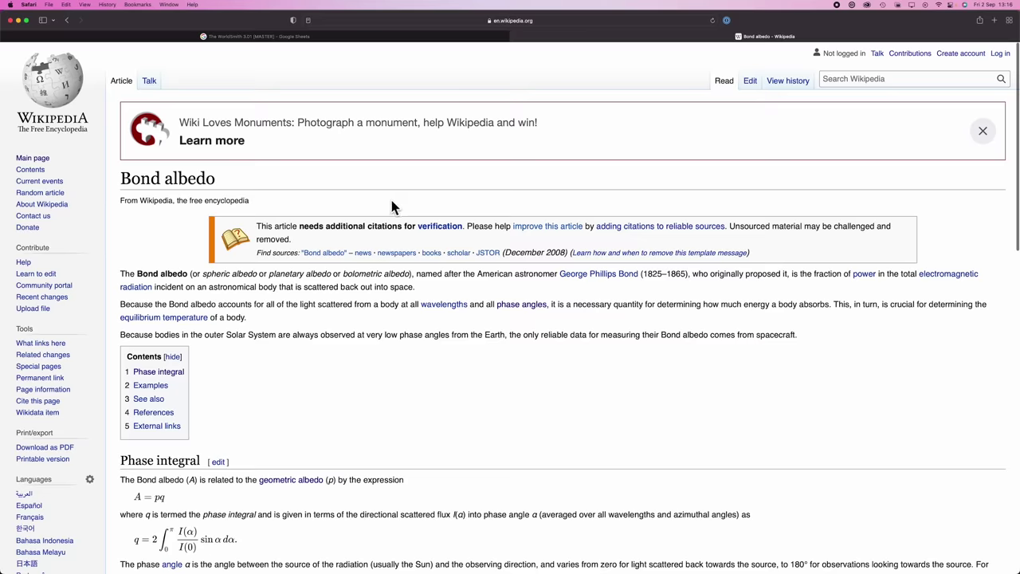
# Step: Read the phase integral section and the Bond versus visual geometric albedo examples in the Wikipedia article "Bond albedo"
pyautogui.scroll(-10, 391, 200)
pyautogui.scroll(3, 391, 199)
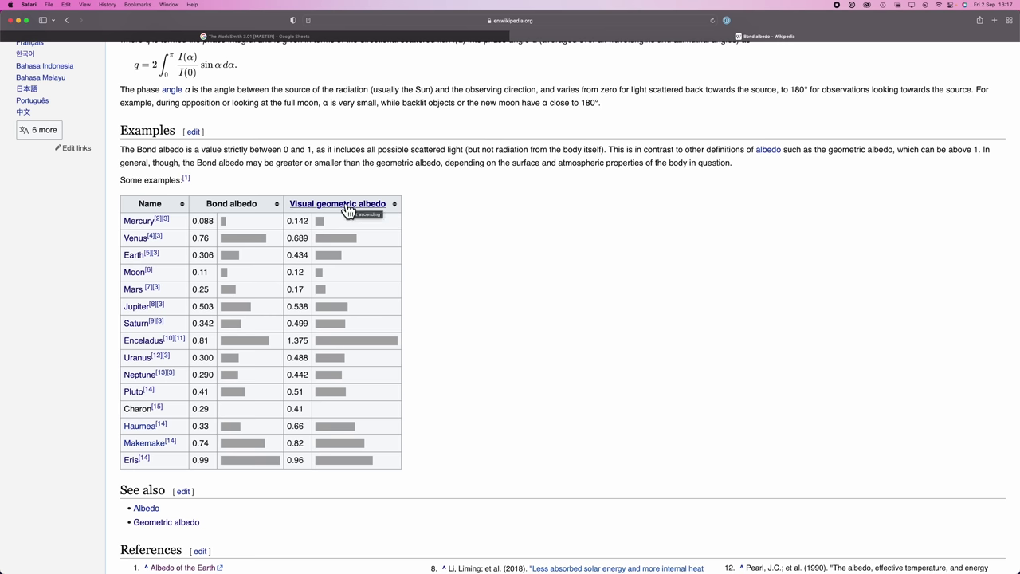
pyautogui.scroll(2, 552, 240)
pyautogui.scroll(5, 552, 239)
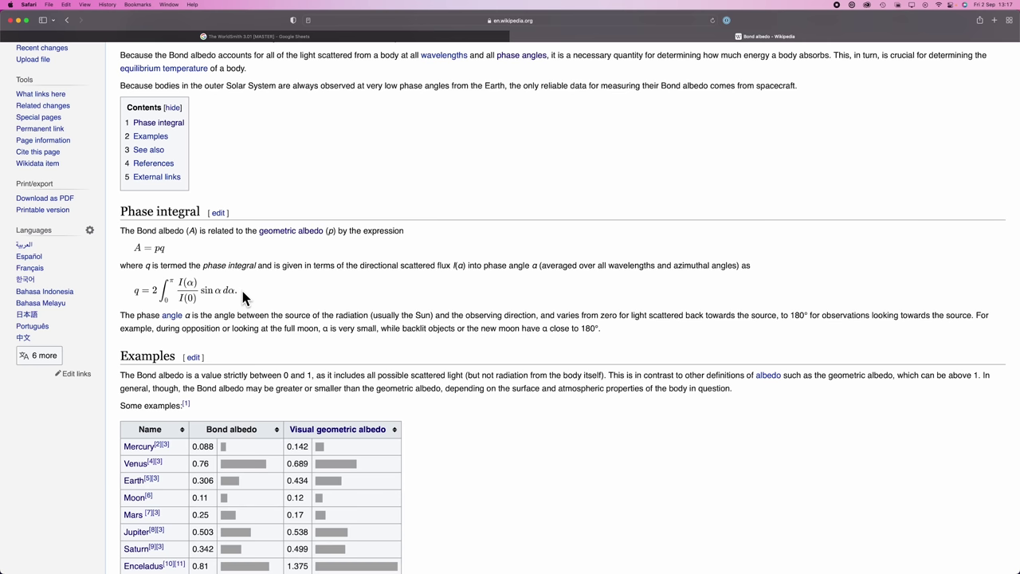
pyautogui.scroll(-3, 239, 351)
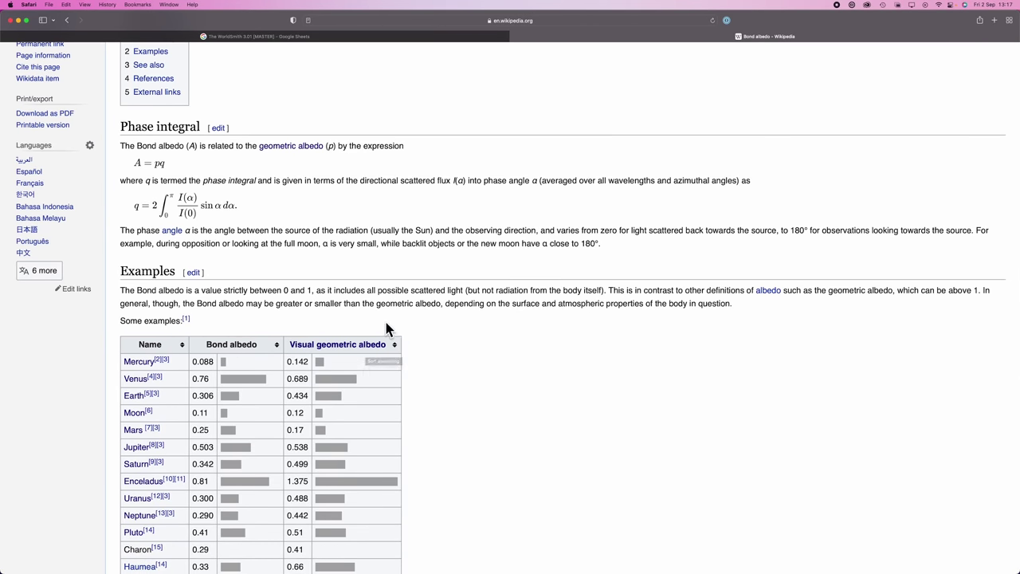
# Step: Return to the WorldSmith spreadsheet and examine the geometric albedo, radius and atmosphere inputs of the planets table
pyautogui.hotkey('ctrl', 'Tab')
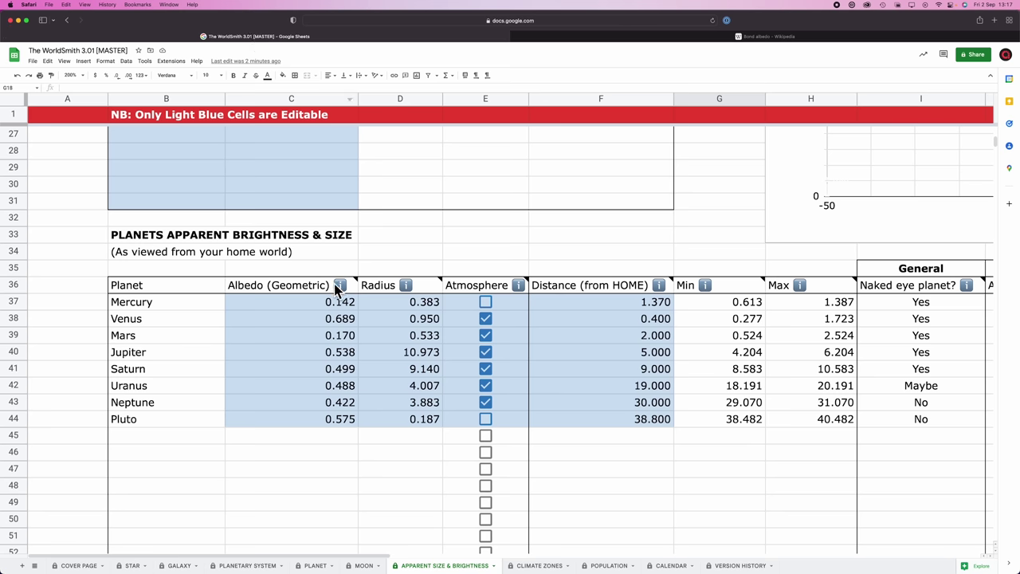
pyautogui.click(338, 289)
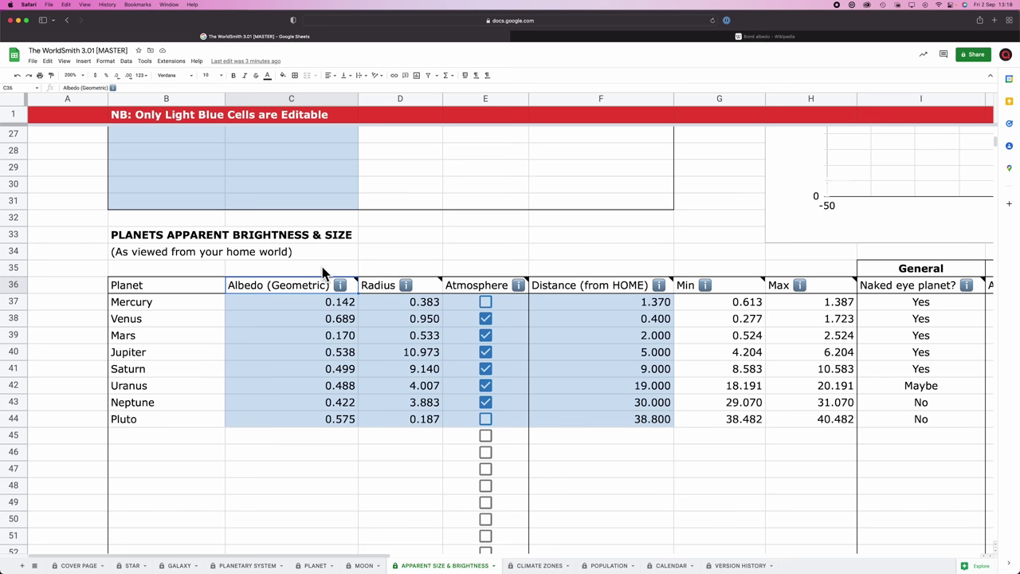
pyautogui.click(391, 269)
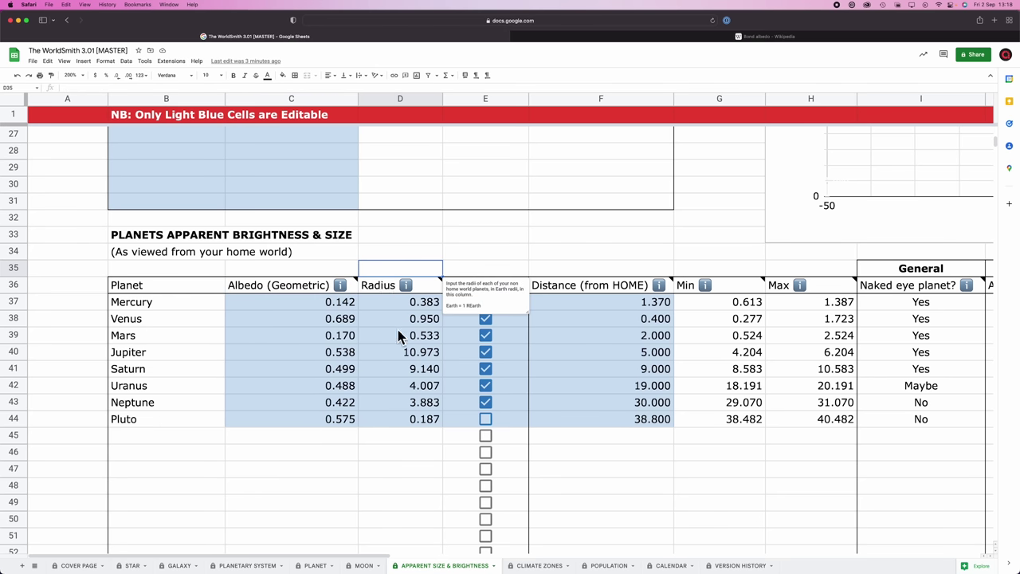
pyautogui.click(462, 300)
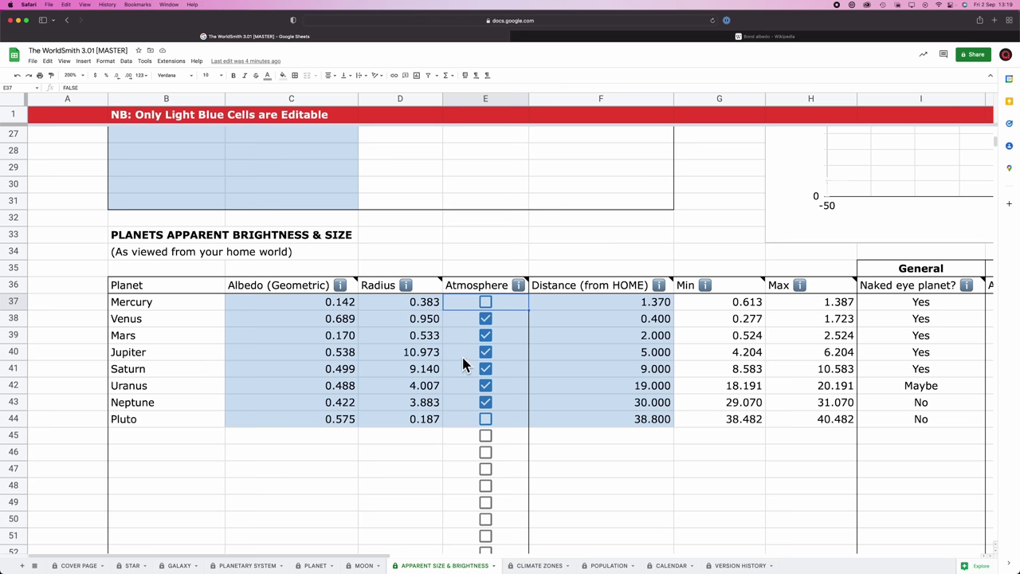
# Step: Compare Mercury's distance from HOME with its Min and Max distances
pyautogui.hscroll(3, 462, 363)
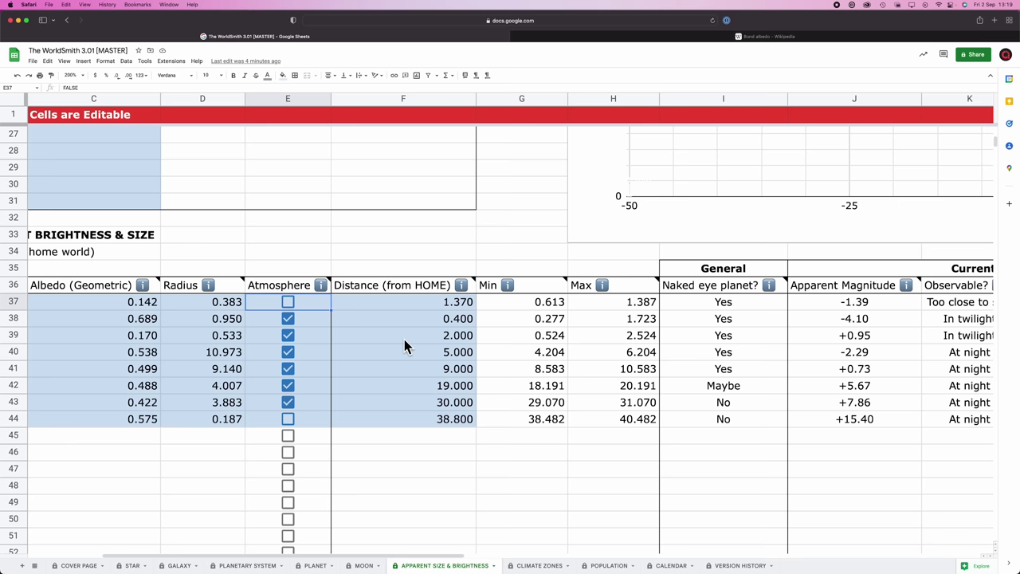
pyautogui.press('Tab')
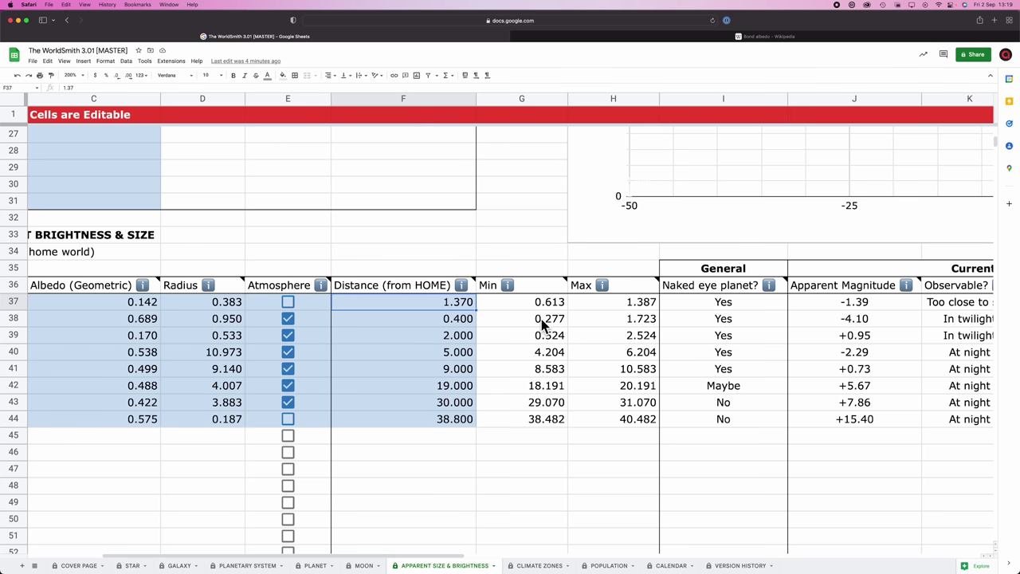
pyautogui.click(514, 303)
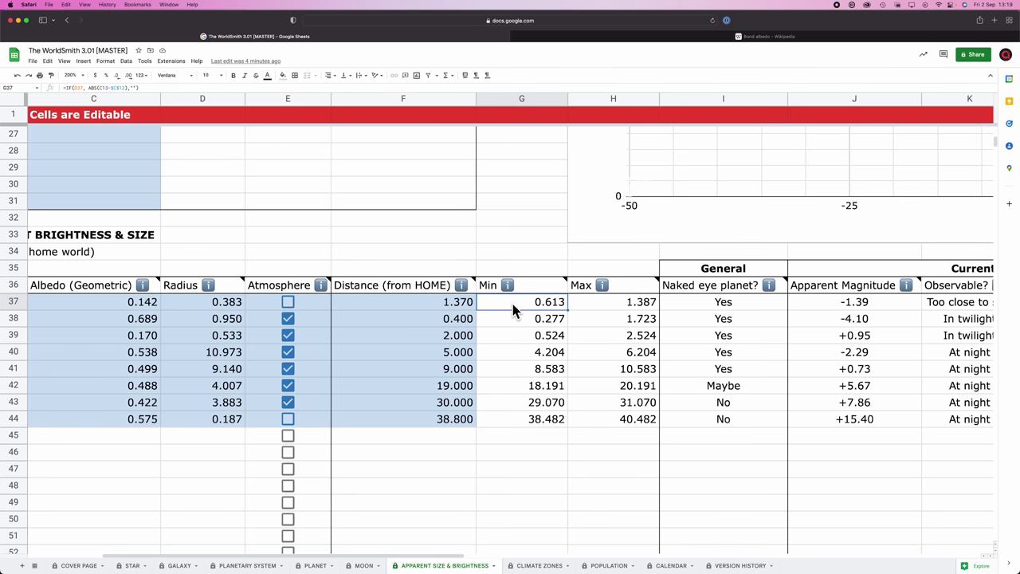
pyautogui.keyDown('shift'); pyautogui.click(647, 307); pyautogui.keyUp('shift')
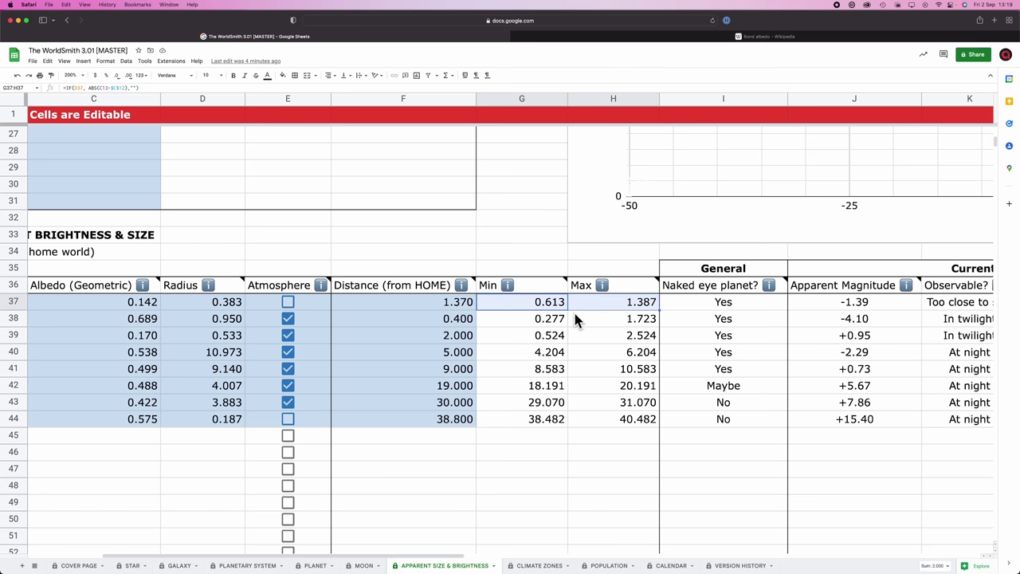
pyautogui.click(437, 305)
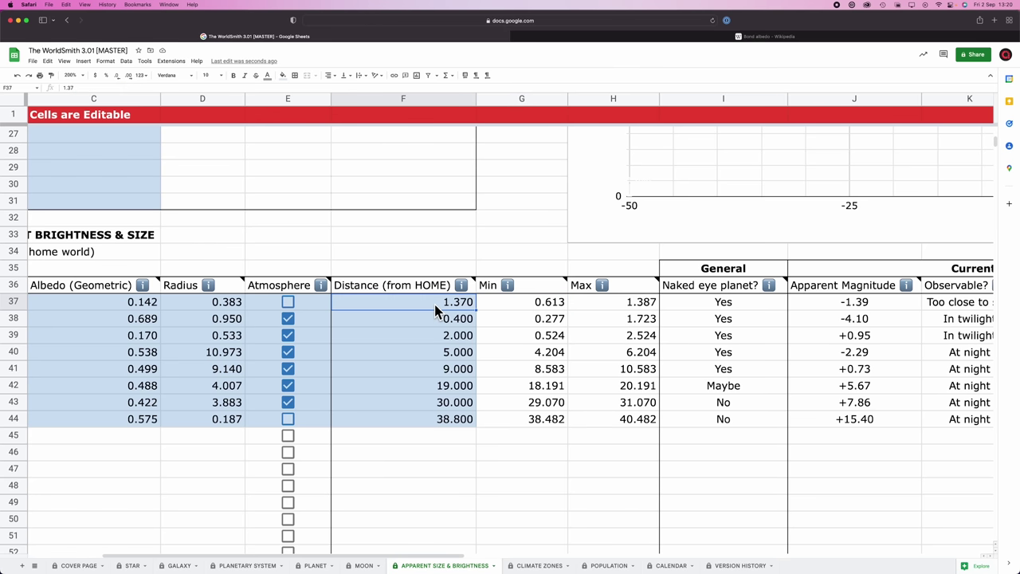
pyautogui.click(520, 303)
pyautogui.click(585, 306)
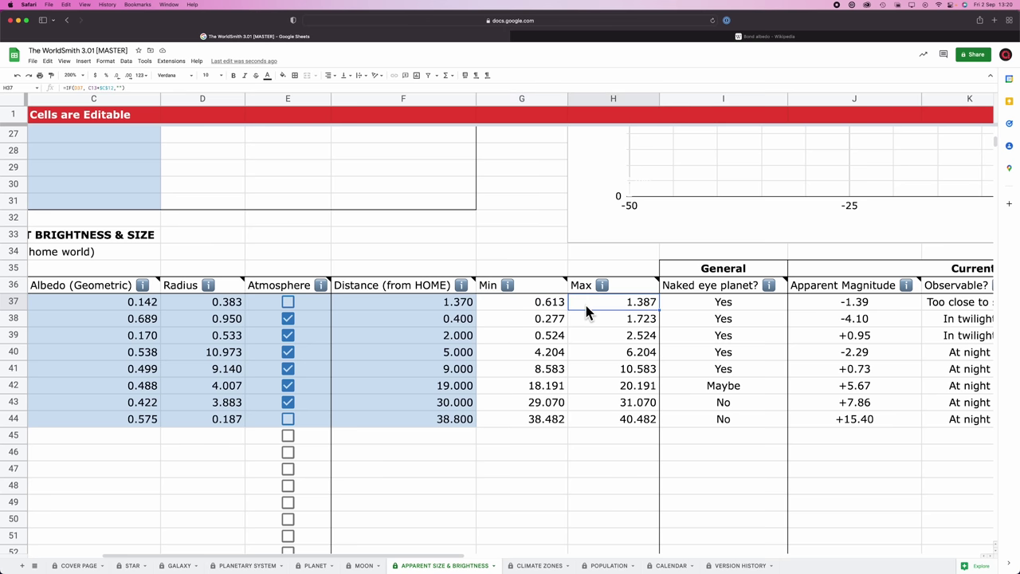
# Step: Set Mercury's distance from HOME in F37 to a formula referencing its Min distance in G37
pyautogui.click(458, 305)
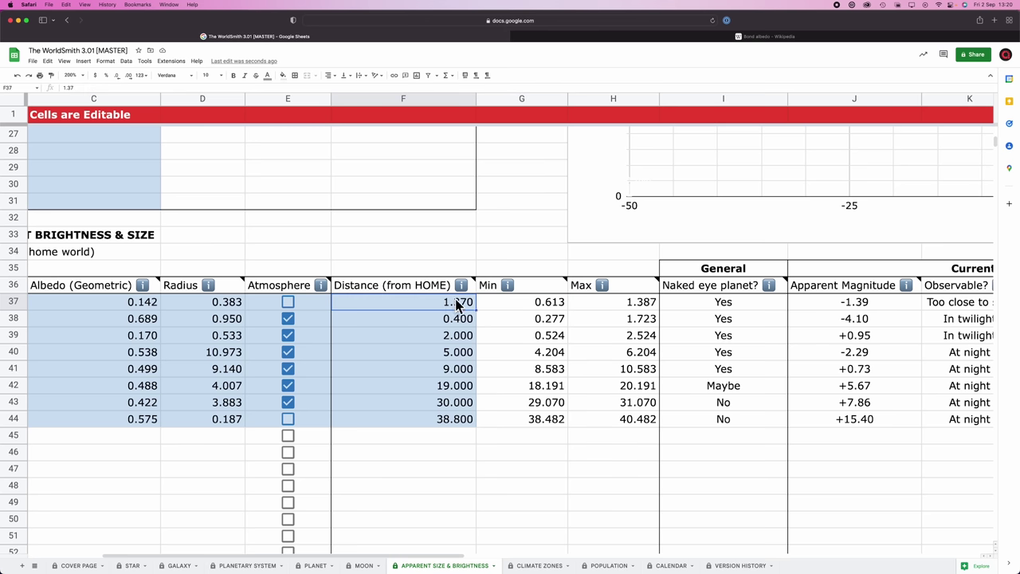
pyautogui.write('=')
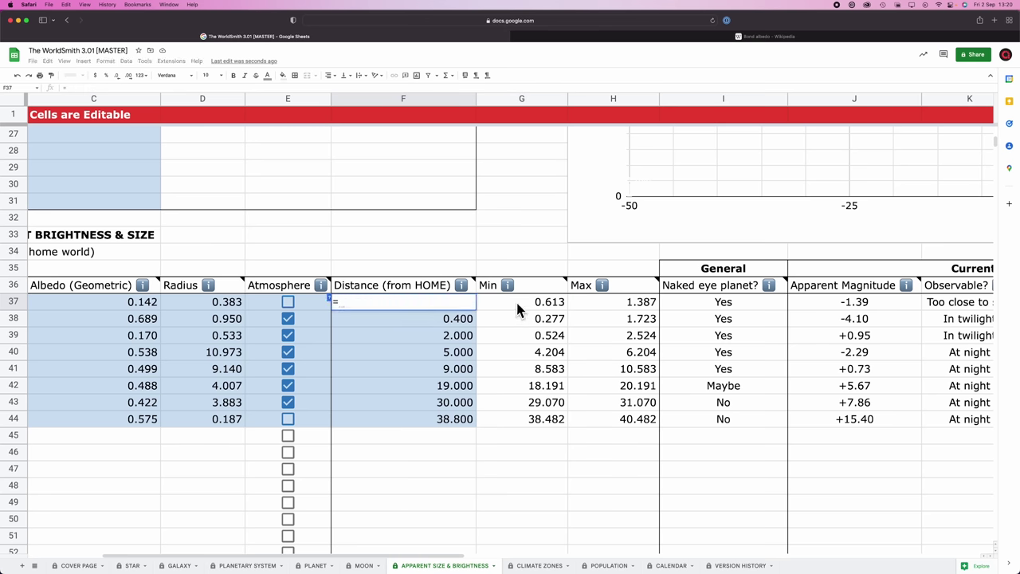
pyautogui.click(546, 307)
pyautogui.press('Return')
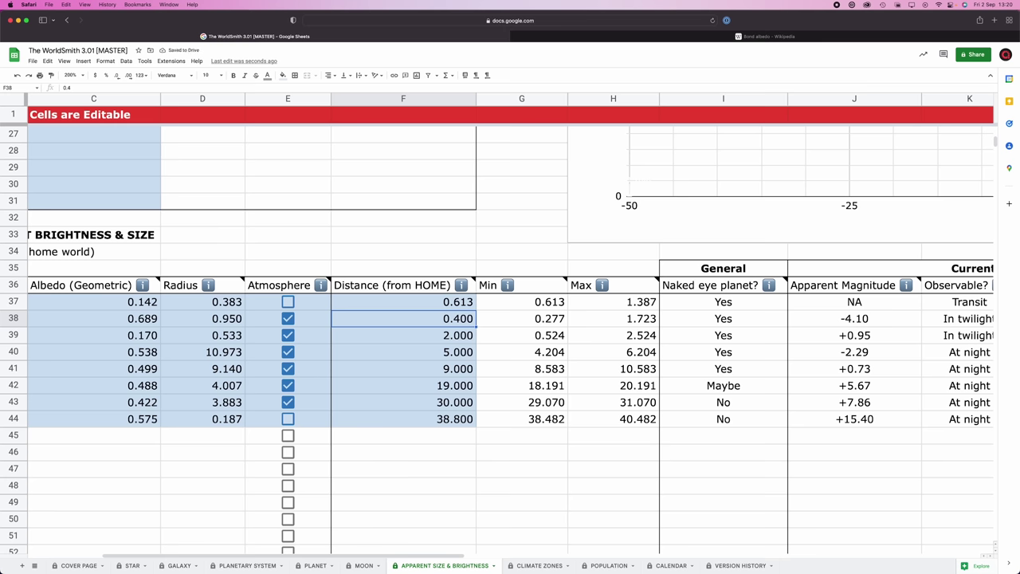
# Step: Undo the last change to Mercury's distance from HOME and check its Min and Max distances
pyautogui.press('super+z')
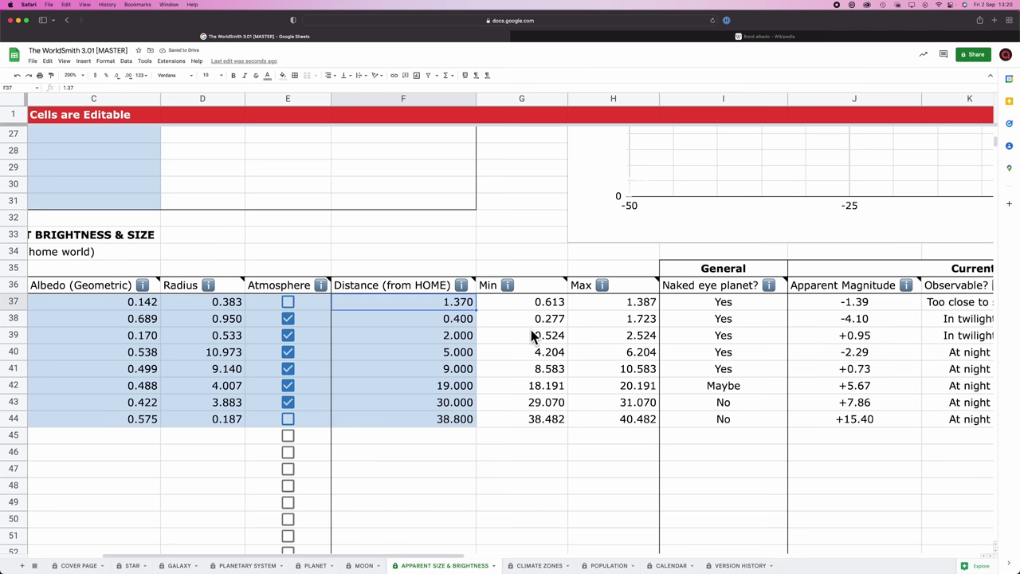
pyautogui.click(516, 304)
pyautogui.keyDown('shift'); pyautogui.click(629, 308); pyautogui.keyUp('shift')
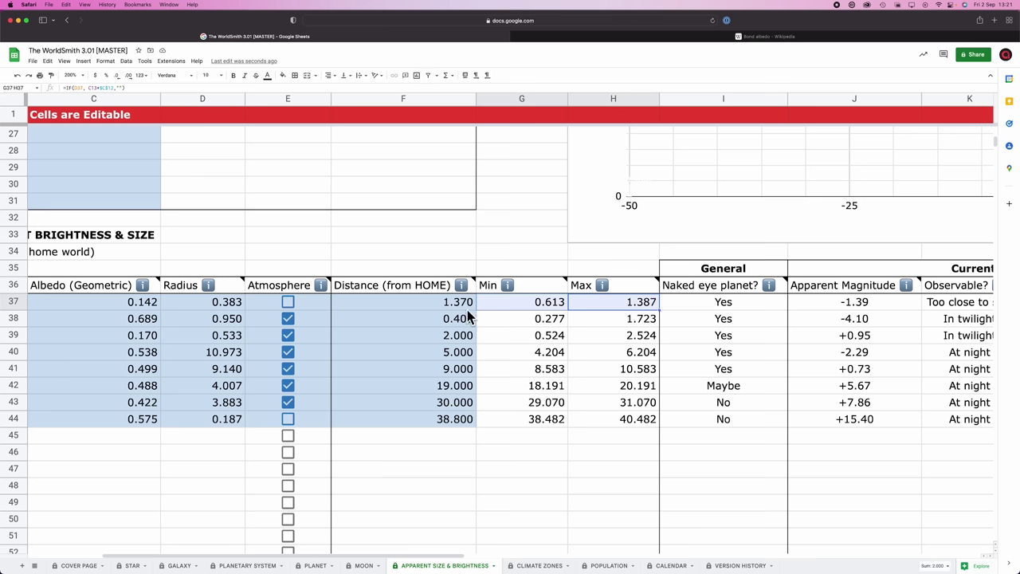
# Step: Examine the naked eye planet ratings, comparing them with the limit of human vision on the magnitude scale drawn in Illustrator
pyautogui.hscroll(5, 547, 327)
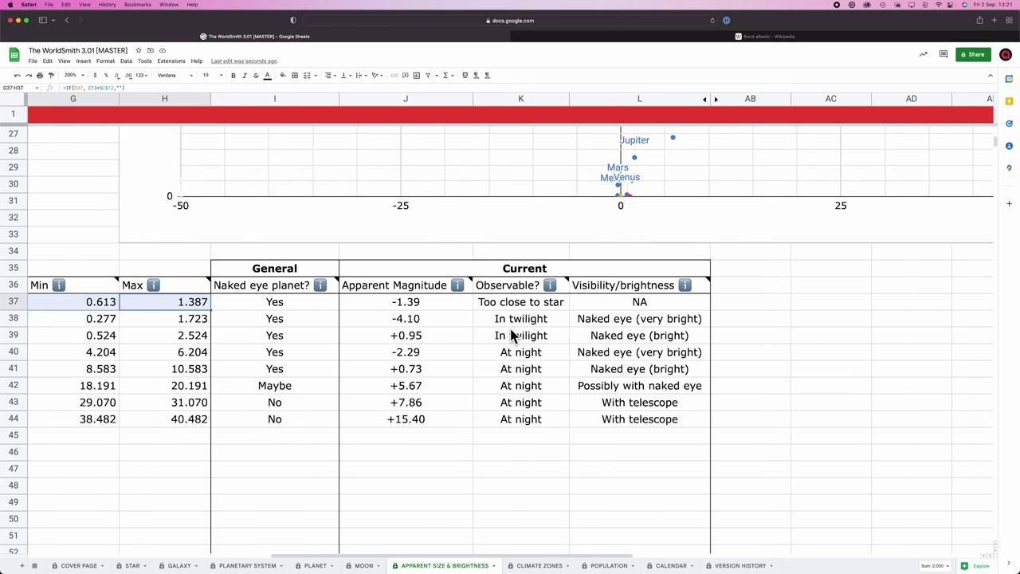
pyautogui.click(443, 306)
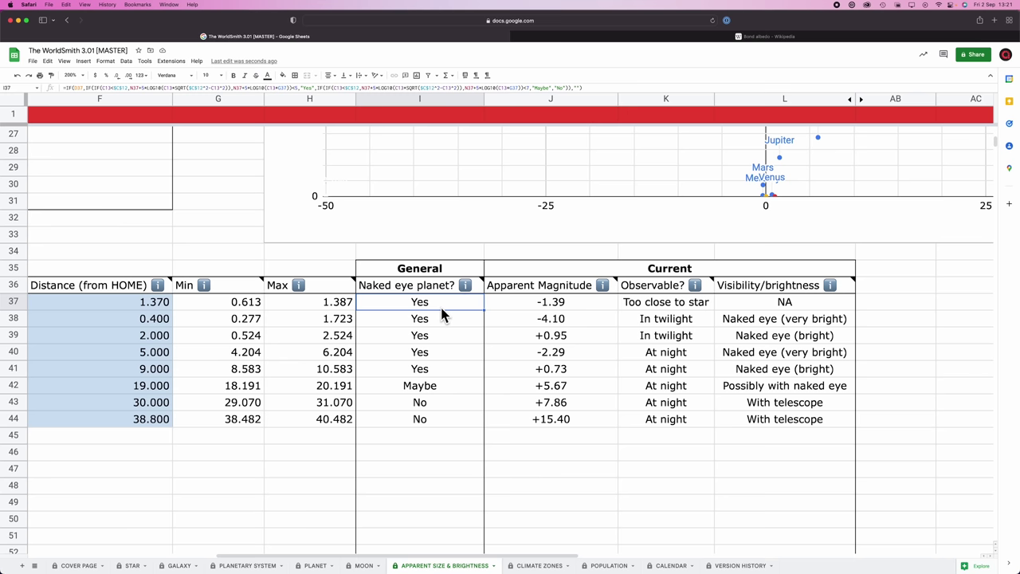
pyautogui.keyDown('shift'); pyautogui.click(448, 368); pyautogui.keyUp('shift')
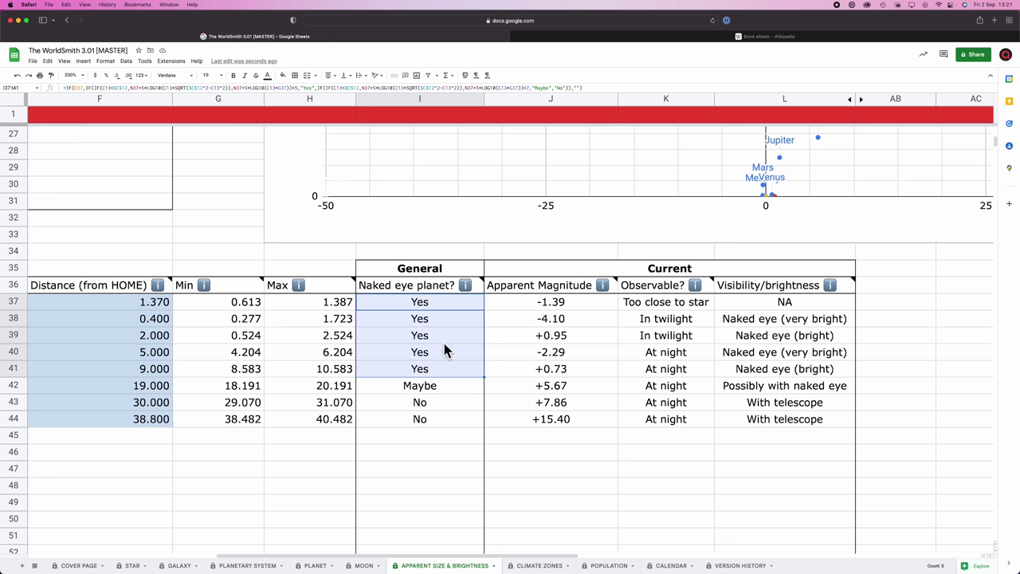
pyautogui.click(456, 386)
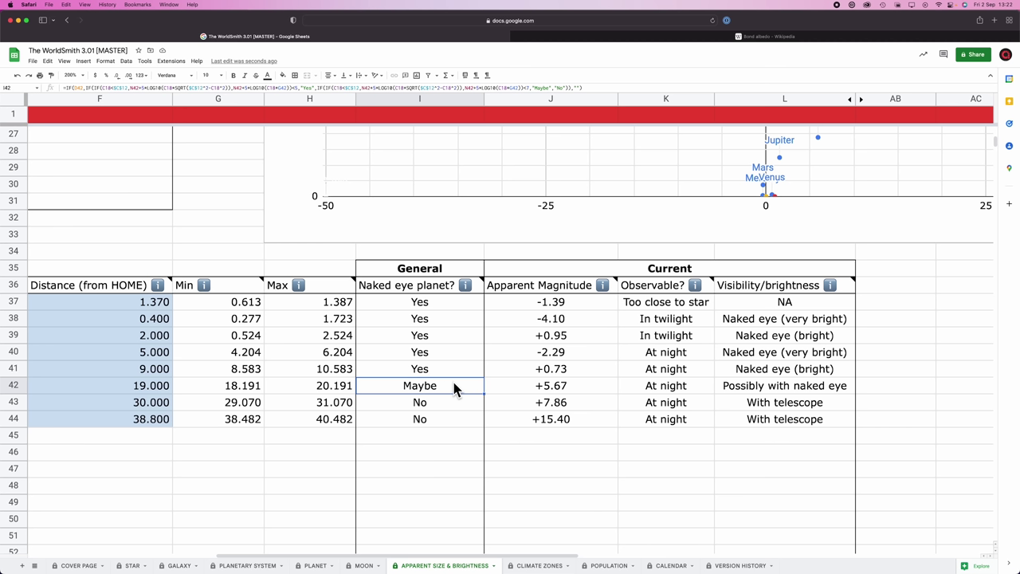
pyautogui.press('super+Tab')
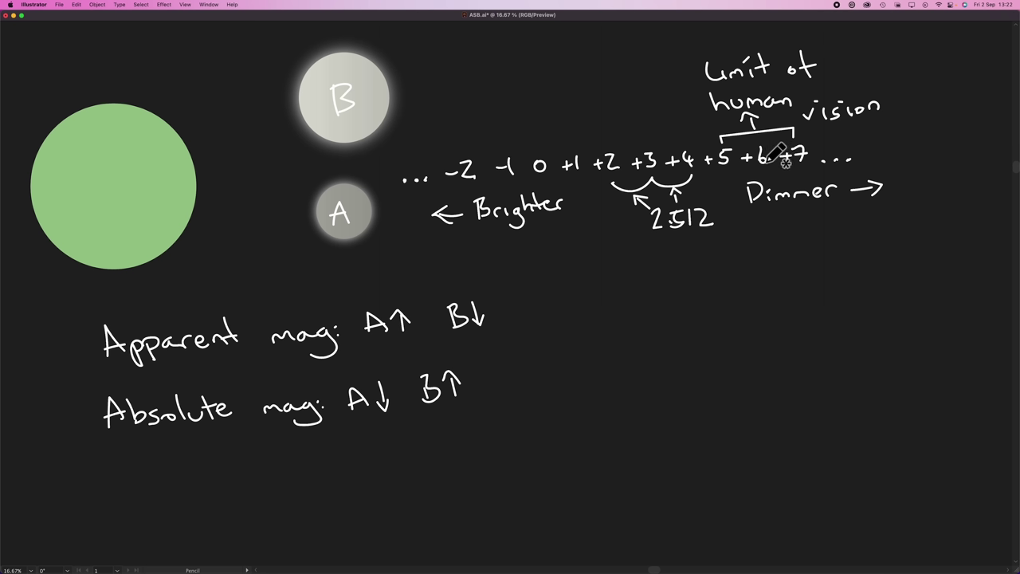
pyautogui.press('super+Tab')
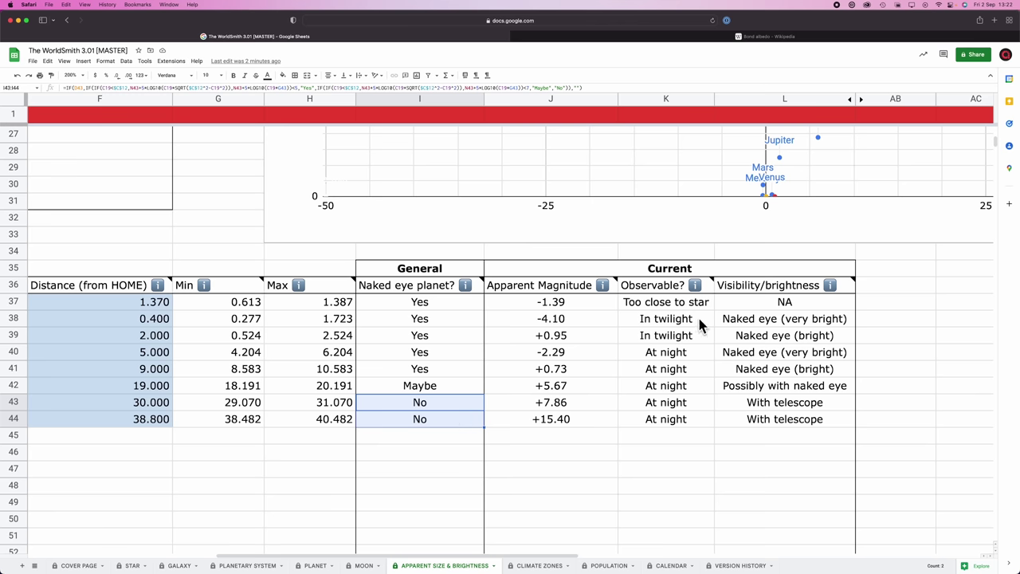
pyautogui.hscroll(3, 698, 315)
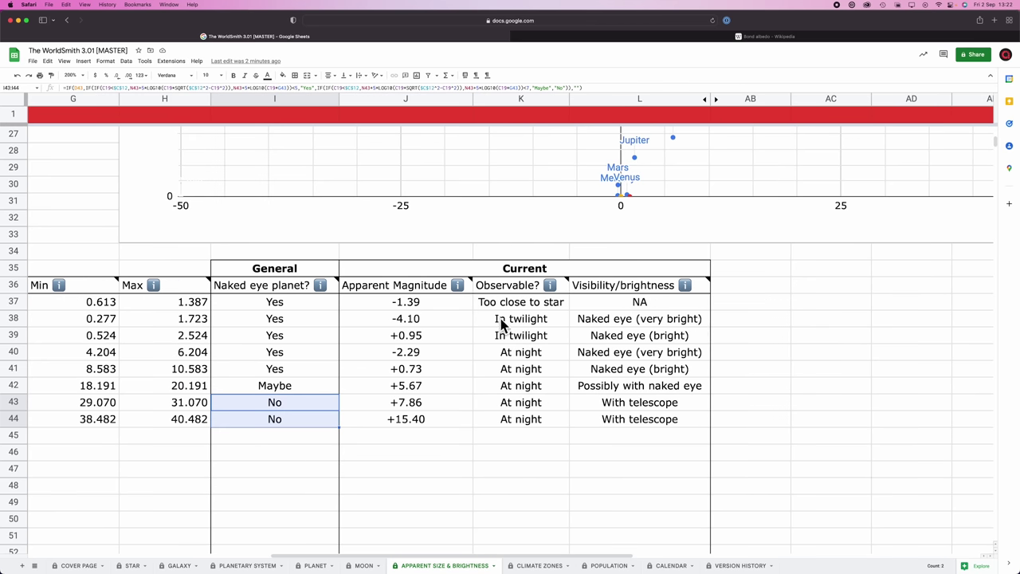
pyautogui.click(271, 305)
pyautogui.keyDown('shift'); pyautogui.click(293, 416); pyautogui.keyUp('shift')
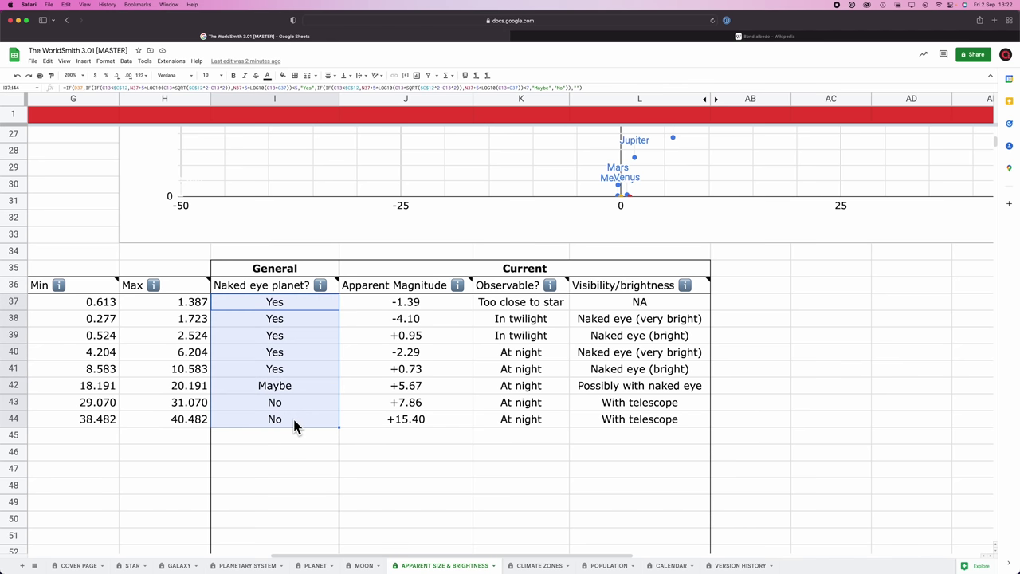
# Step: Check Mercury's current apparent magnitude against its distance from HOME, along with its observability and visibility entries
pyautogui.click(433, 307)
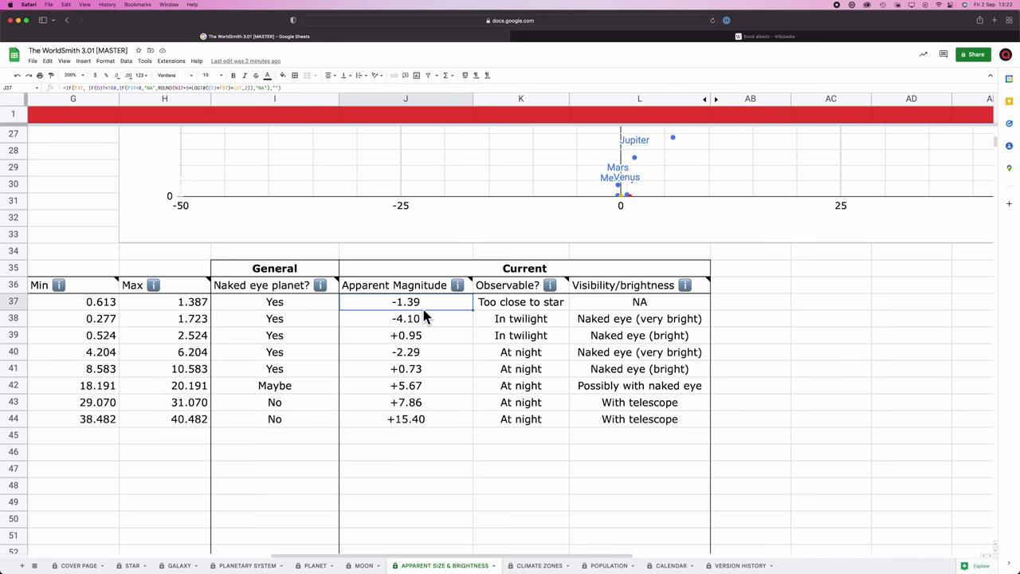
pyautogui.hscroll(-5, 422, 306)
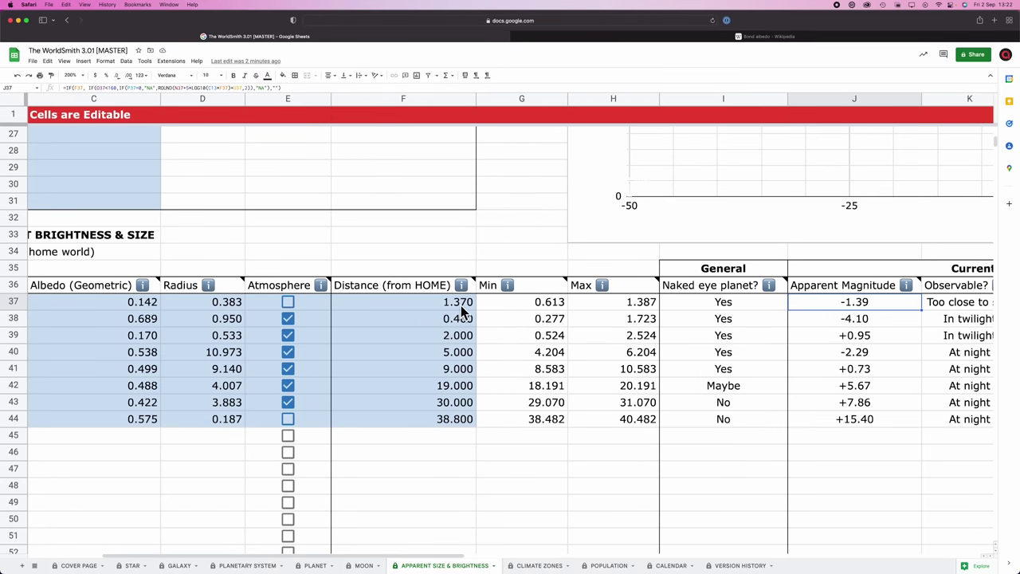
pyautogui.hscroll(5, 428, 312)
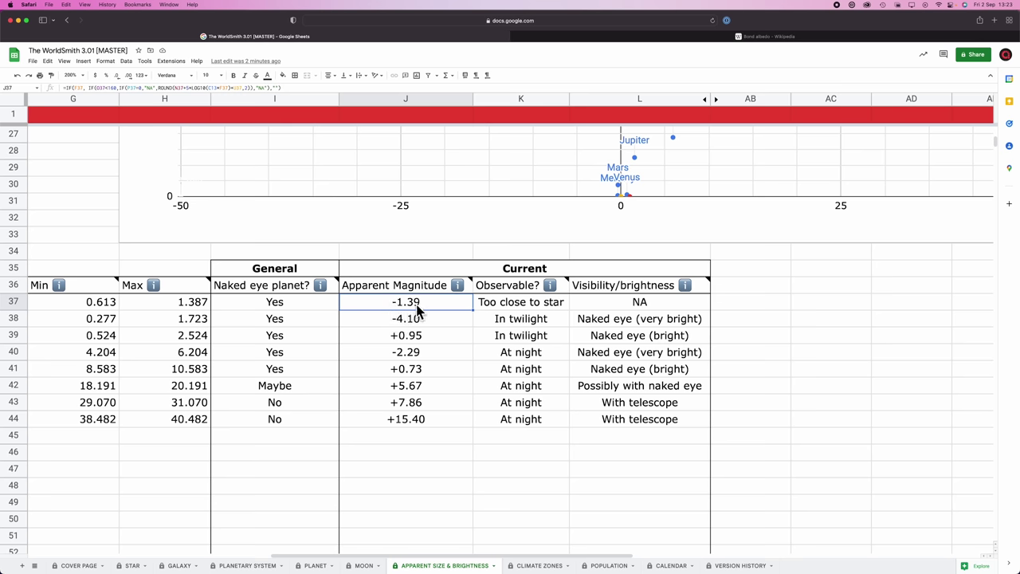
pyautogui.click(497, 307)
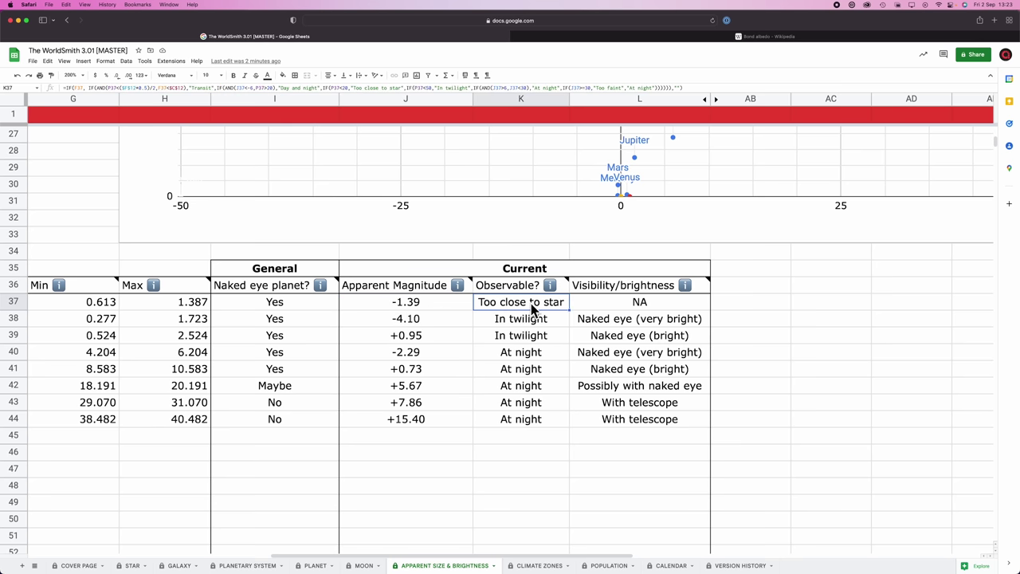
pyautogui.click(634, 307)
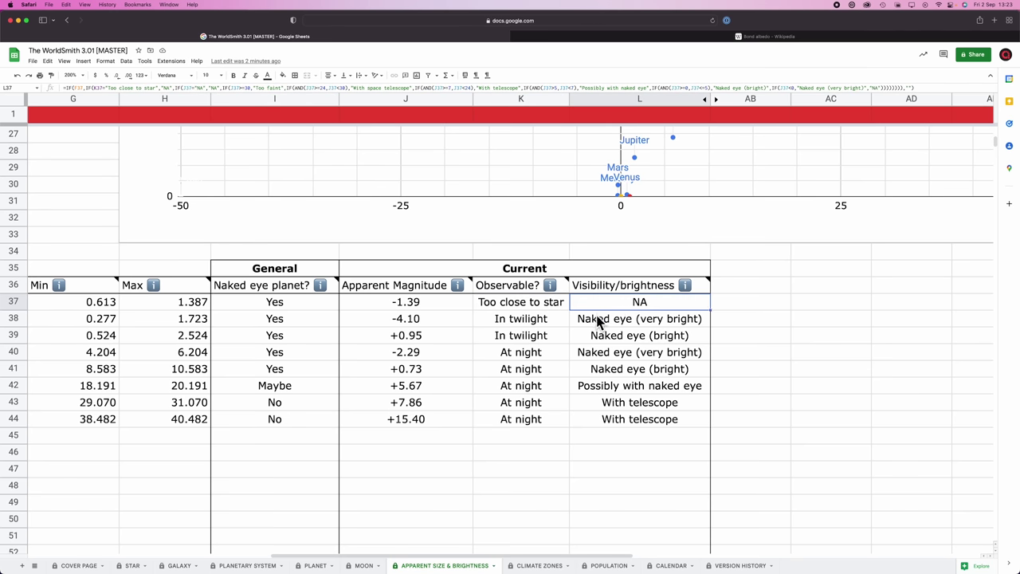
# Step: Inspect Mercury's position relative to the star and home world up close in the planet chart
pyautogui.scroll(5, 593, 319)
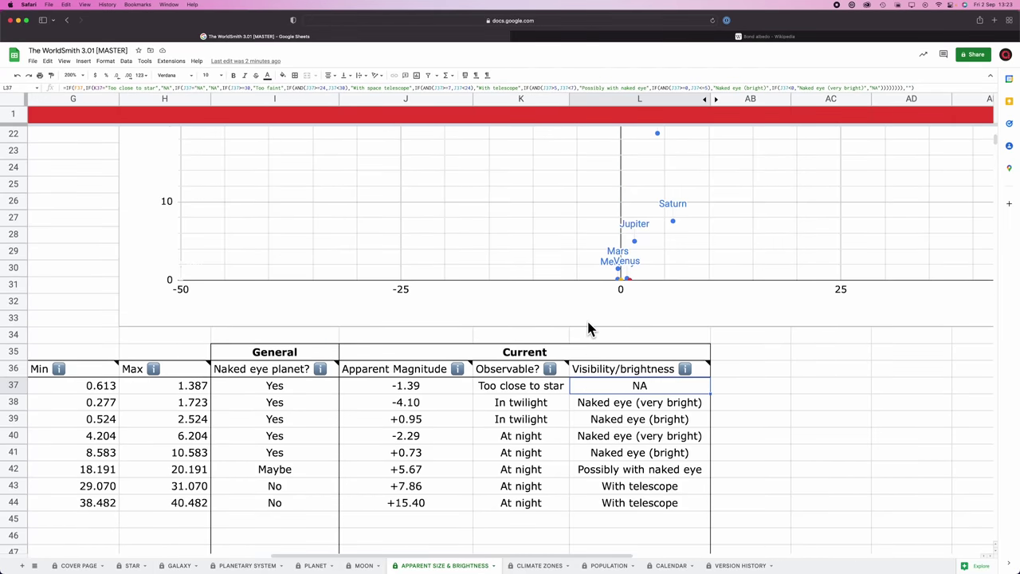
pyautogui.scroll(1, 588, 329)
pyautogui.hscroll(2, 589, 329)
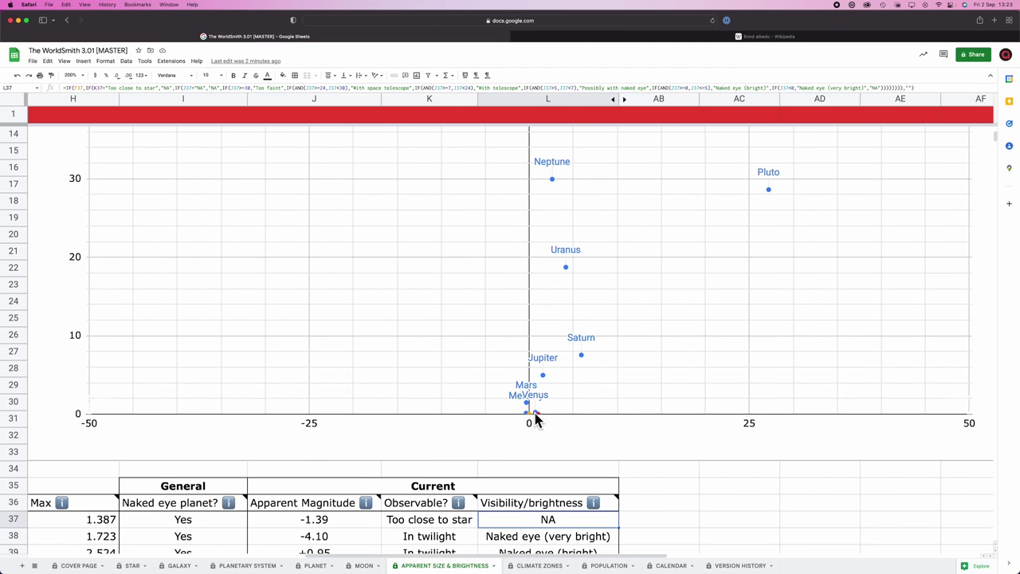
pyautogui.press('super+equal')
pyautogui.press('super+equal')
pyautogui.press('super+equal')
pyautogui.press('super+equal')
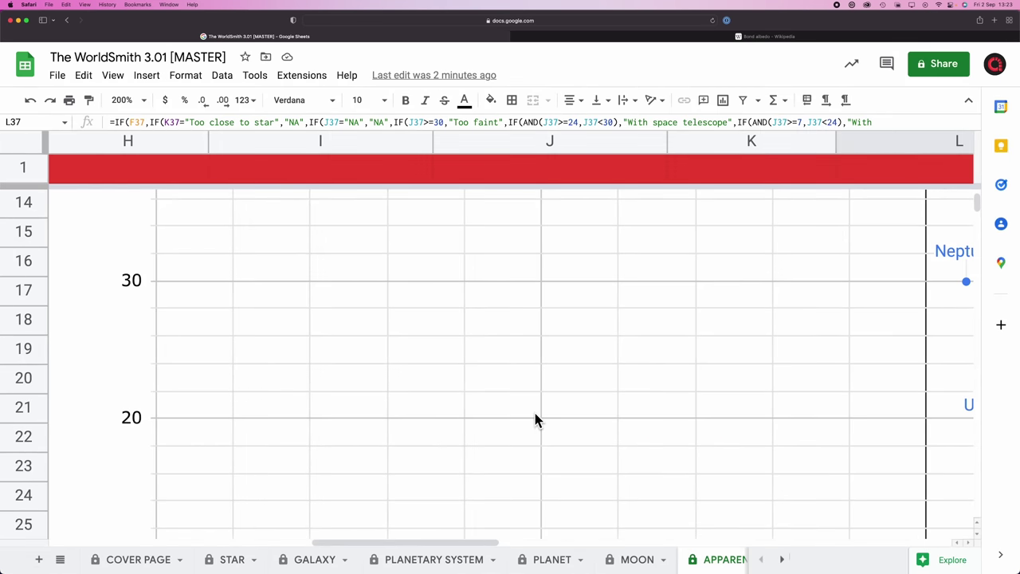
pyautogui.hscroll(-10, 538, 421)
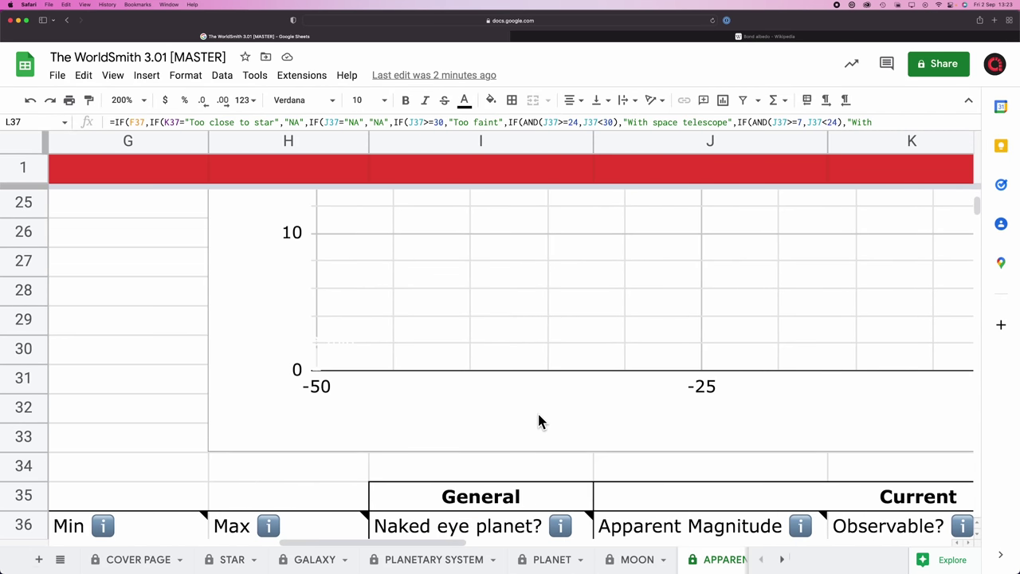
pyautogui.hscroll(5, 538, 421)
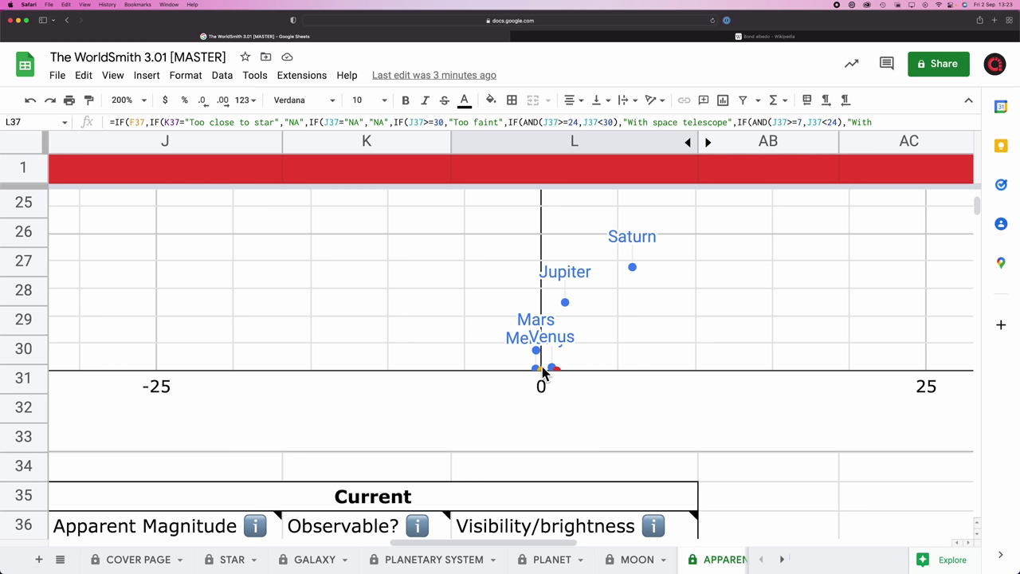
# Step: Return to the planets table and review the current magnitude, observability and visibility entries for Mercury and Venus
pyautogui.press('super+minus')
pyautogui.click(344, 335)
pyautogui.click(544, 338)
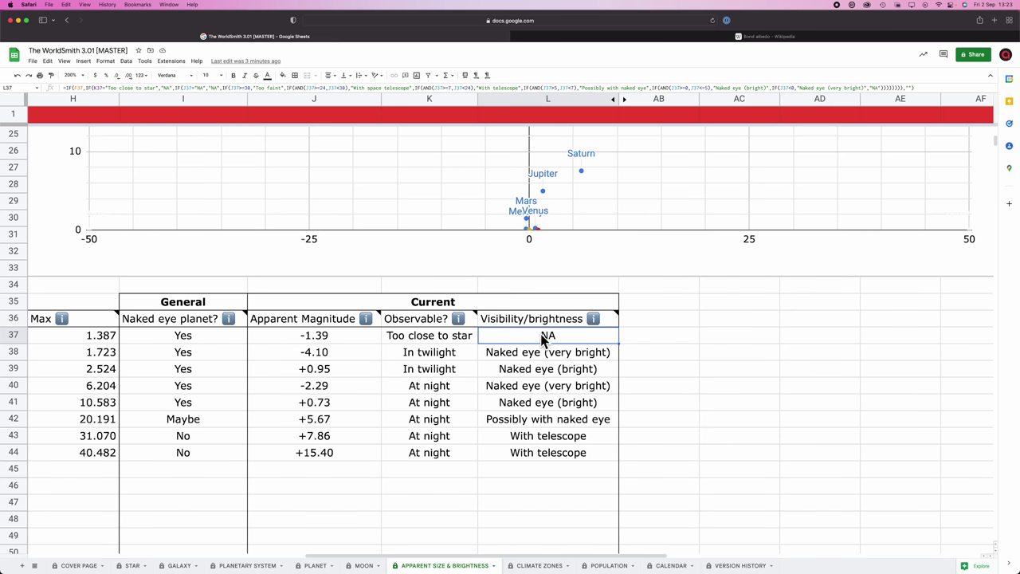
pyautogui.click(311, 352)
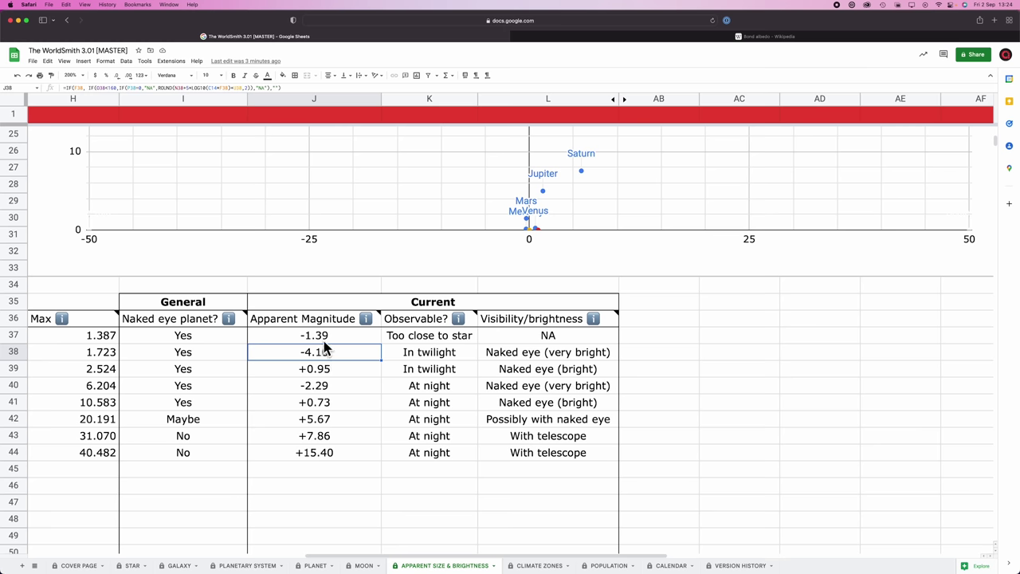
pyautogui.click(417, 359)
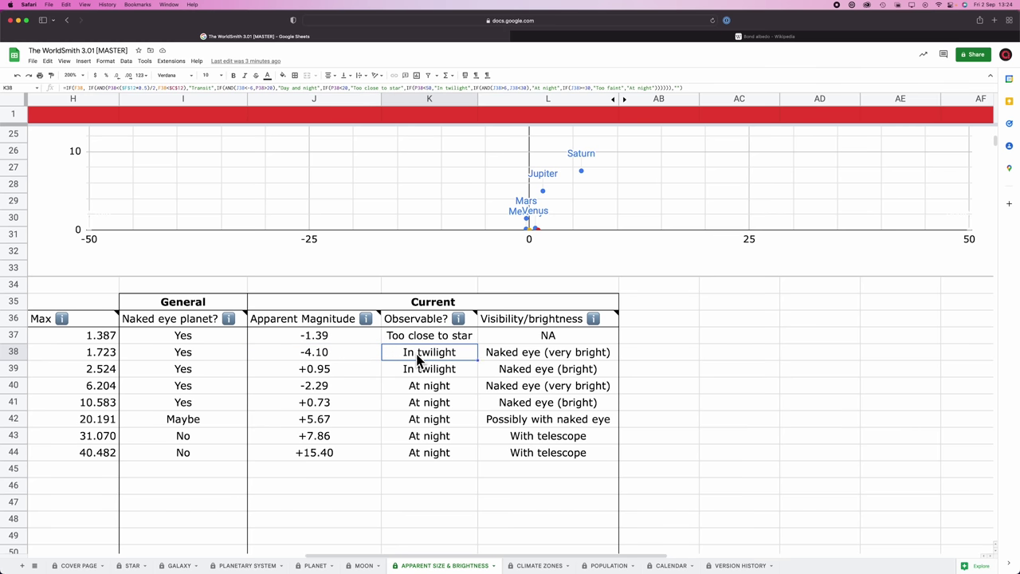
pyautogui.click(490, 357)
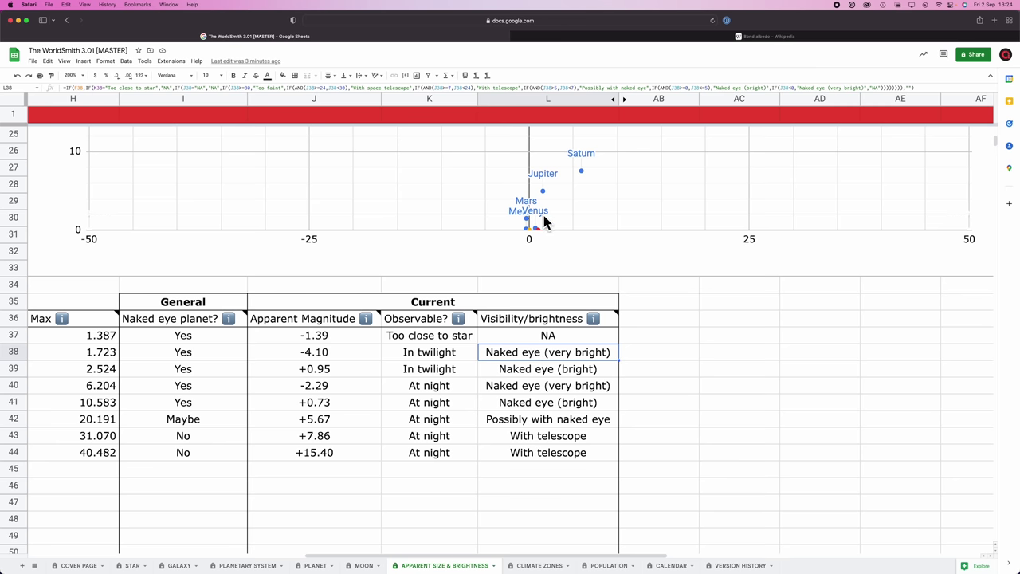
# Step: Inspect Venus's position relative to the star and home world up close in the planet chart
pyautogui.press('super+equal')
pyautogui.press('super+equal')
pyautogui.press('super+equal')
pyautogui.press('super+equal')
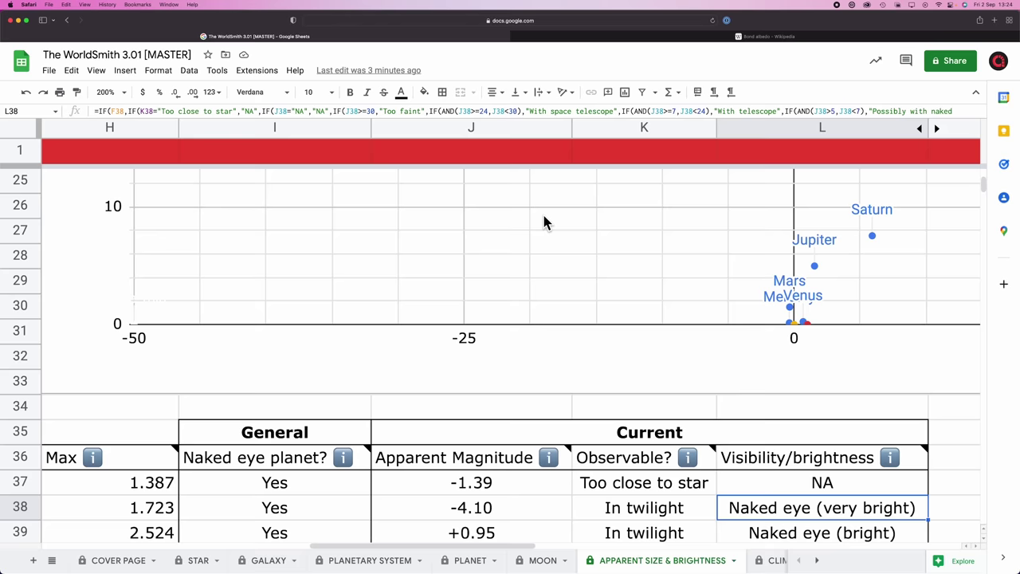
pyautogui.hscroll(10, 542, 231)
pyautogui.hscroll(-6, 537, 237)
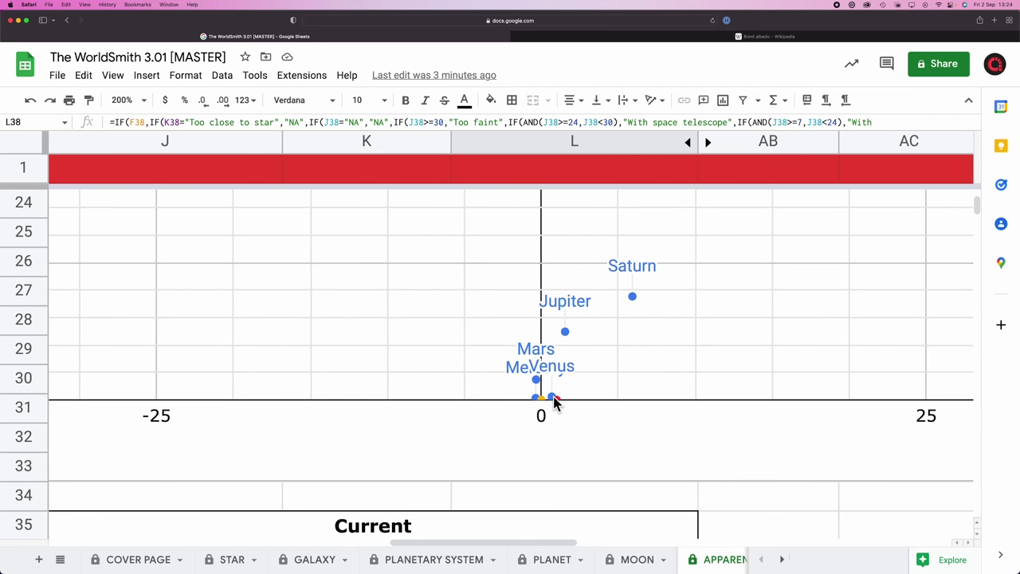
# Step: Check Mars's apparent magnitude and Pluto's apparent magnitude, observability and visibility entries in the planets table
pyautogui.press('super+0')
pyautogui.click(430, 366)
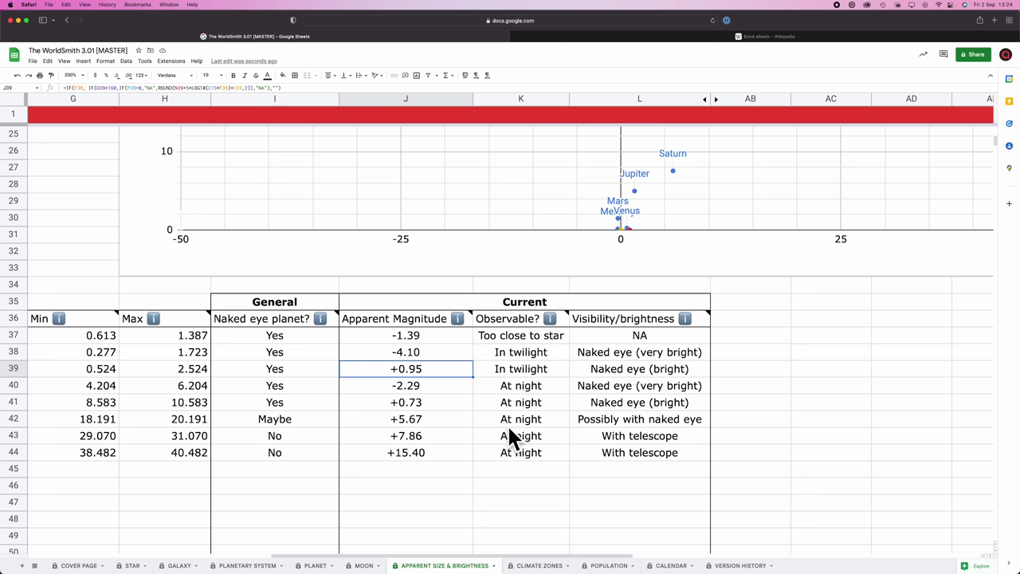
pyautogui.click(446, 452)
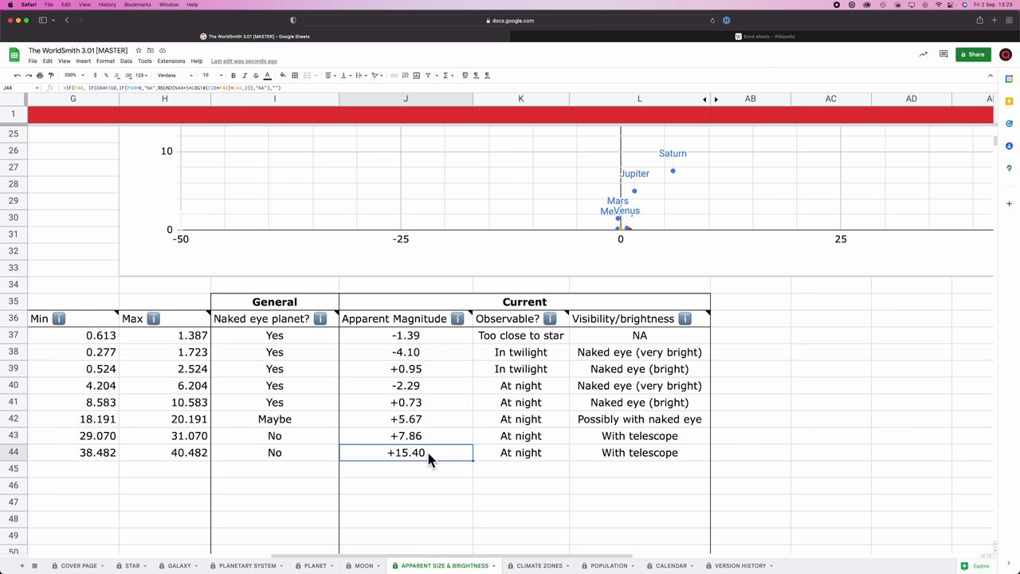
pyautogui.click(534, 461)
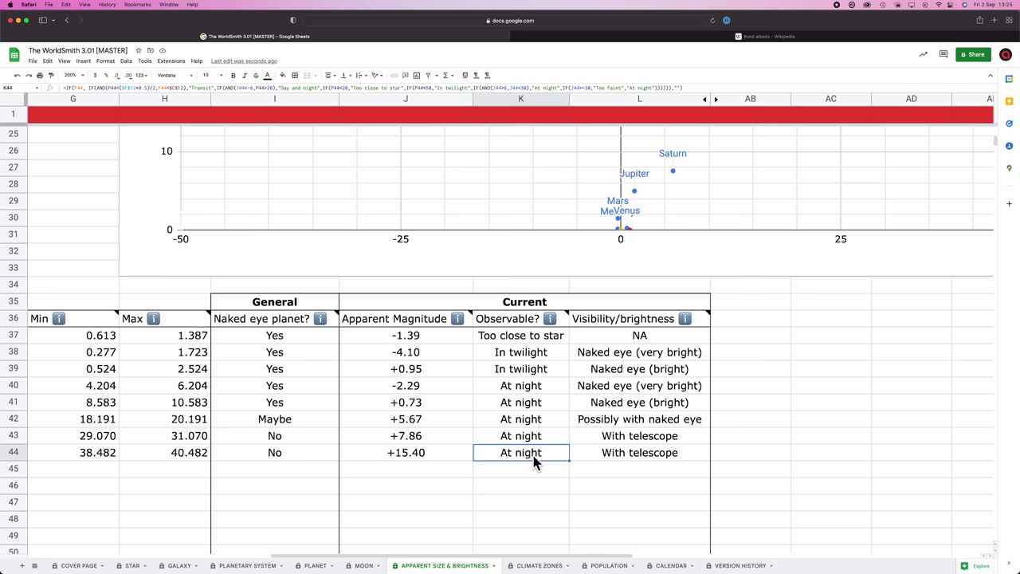
pyautogui.click(624, 460)
pyautogui.scroll(-1, 623, 452)
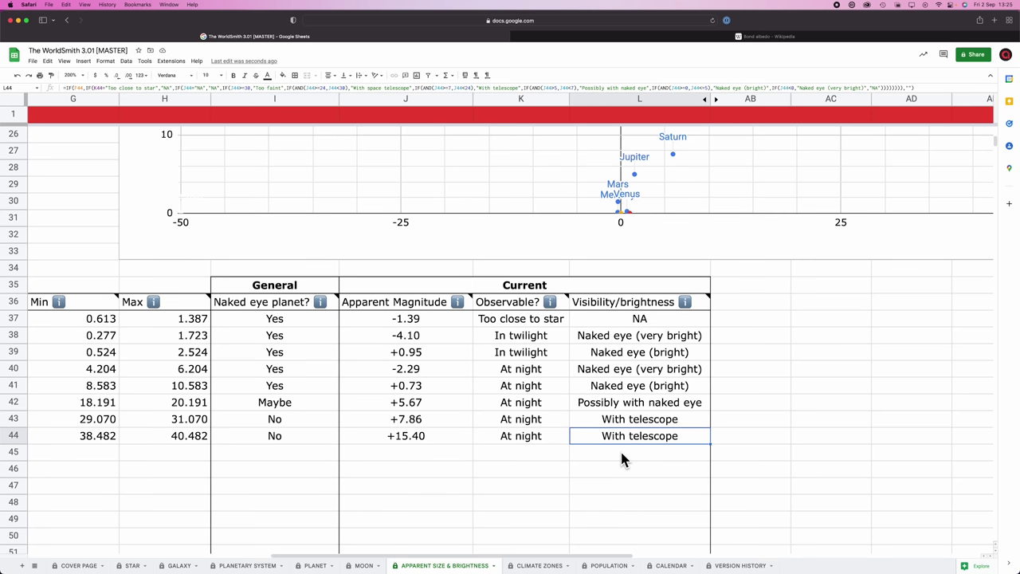
# Step: Set the distance from HOME to 0.8 for Mercury, 1.3 for Venus, 1.98 for Mars and 5.2 for Jupiter
pyautogui.hscroll(-3, 570, 436)
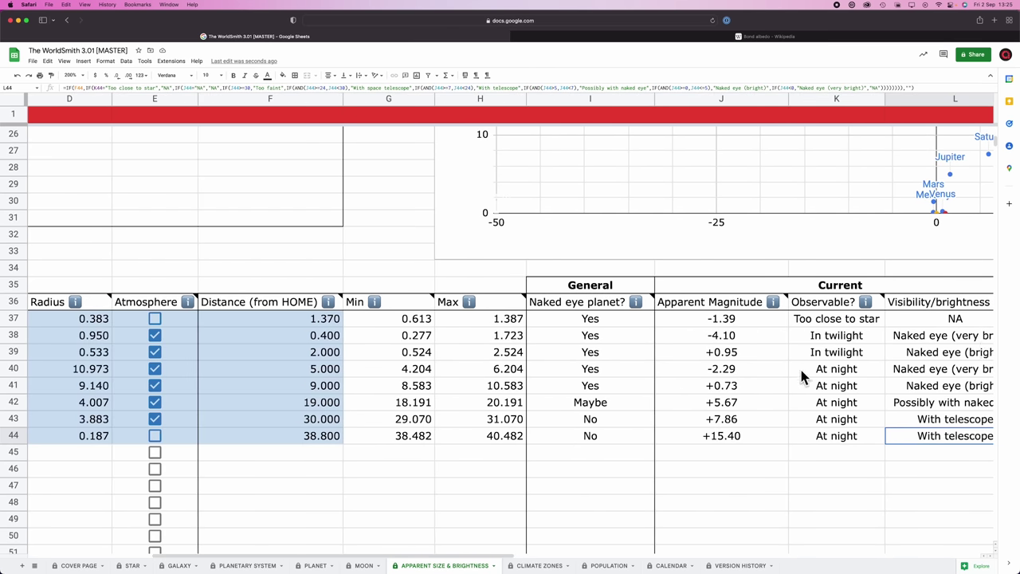
pyautogui.click(301, 318)
pyautogui.hscroll(-3, 301, 317)
pyautogui.write('0.8')
pyautogui.press('Return')
pyautogui.write('1.3')
pyautogui.press('Return')
pyautogui.write('1.98')
pyautogui.press('Return')
pyautogui.write('5.2')
pyautogui.press('Return')
# Step: Set the distance from HOME to 9.9 for Saturn, 18.2 for Uranus, 29.57 for Neptune and 39.5 for Pluto
pyautogui.write('9.9')
pyautogui.press('Return')
pyautogui.write('18.2')
pyautogui.press('Return')
pyautogui.write('29.57')
pyautogui.press('Return')
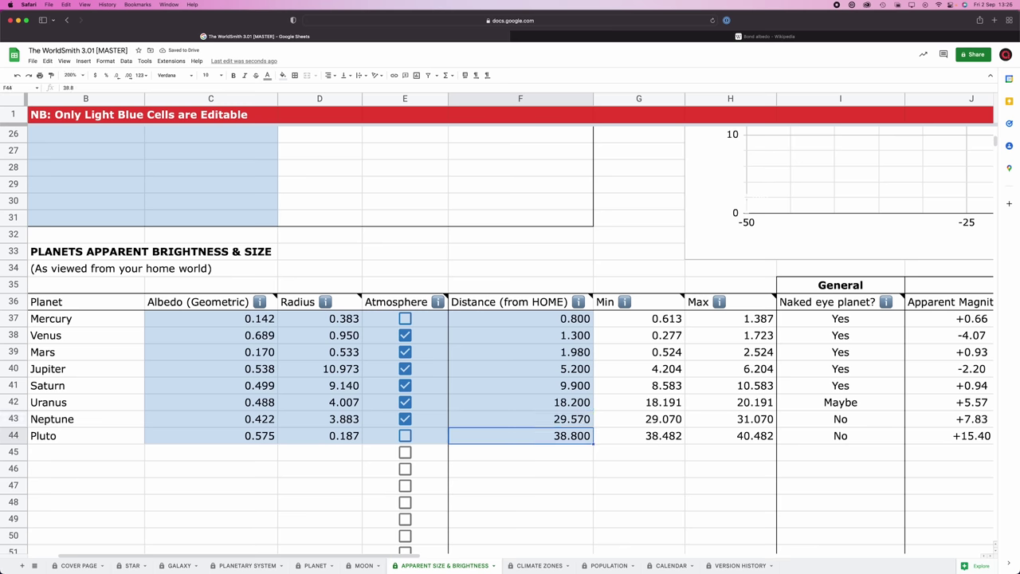
pyautogui.write('39.5')
pyautogui.press('Return')
# Step: Review the updated planet chart and the observability entries for Mercury, Venus and Mars
pyautogui.hscroll(10, 547, 351)
pyautogui.scroll(2, 546, 352)
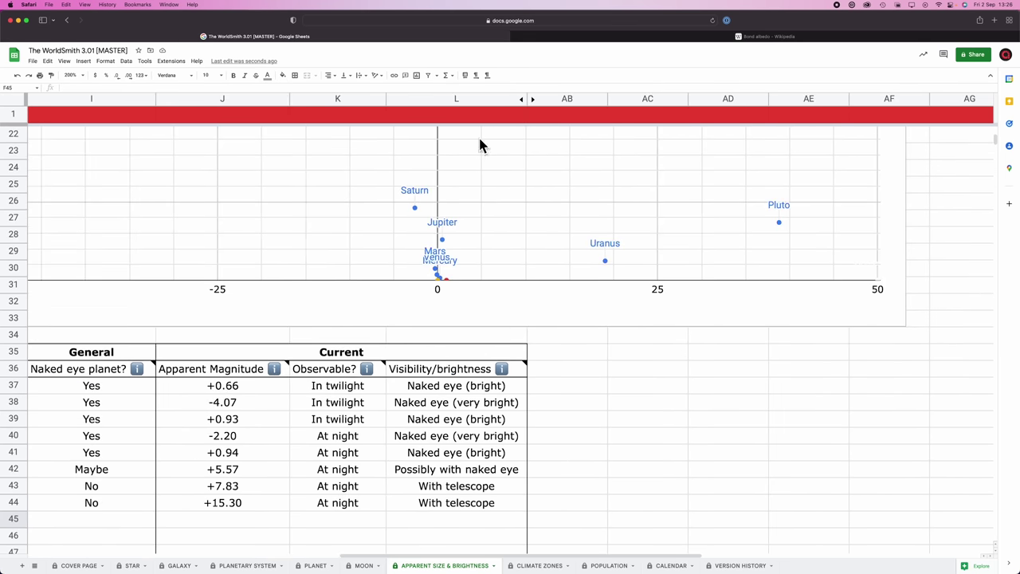
pyautogui.hscroll(-2, 582, 312)
pyautogui.scroll(-1, 581, 313)
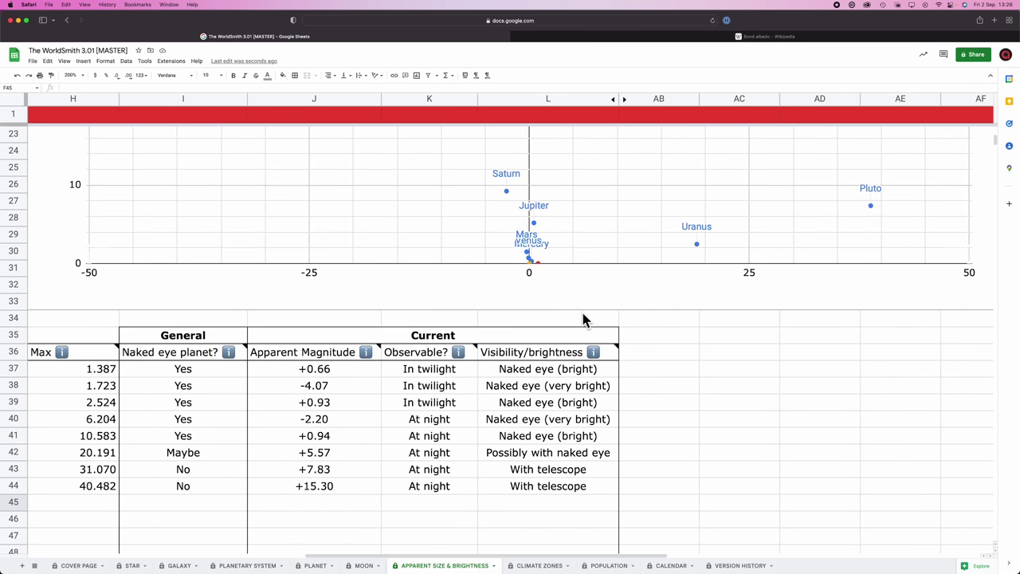
pyautogui.click(469, 371)
pyautogui.keyDown('shift'); pyautogui.click(459, 404); pyautogui.keyUp('shift')
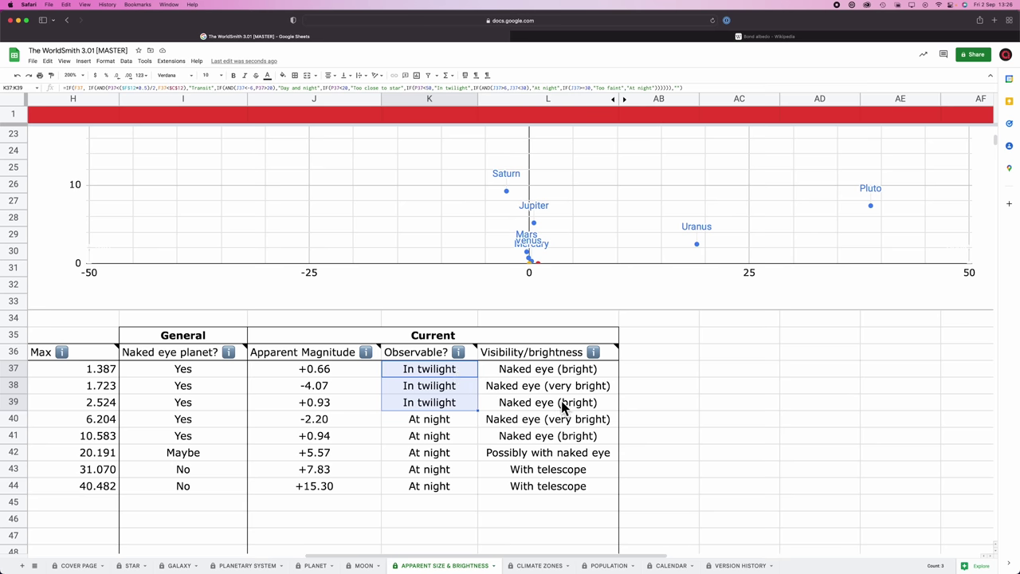
# Step: Review the observability entries for Jupiter through Pluto and the visibility/brightness entries for the outer planets
pyautogui.click(446, 419)
pyautogui.keyDown('shift'); pyautogui.click(457, 483); pyautogui.keyUp('shift')
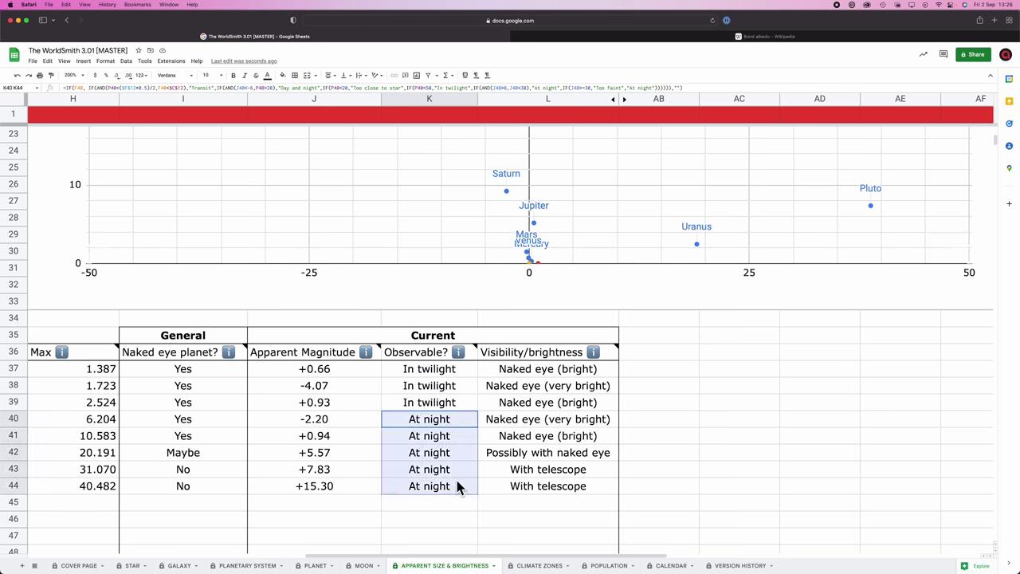
pyautogui.scroll(-1, 534, 474)
pyautogui.click(522, 458)
pyautogui.moveTo(522, 461); pyautogui.dragTo(537, 474)
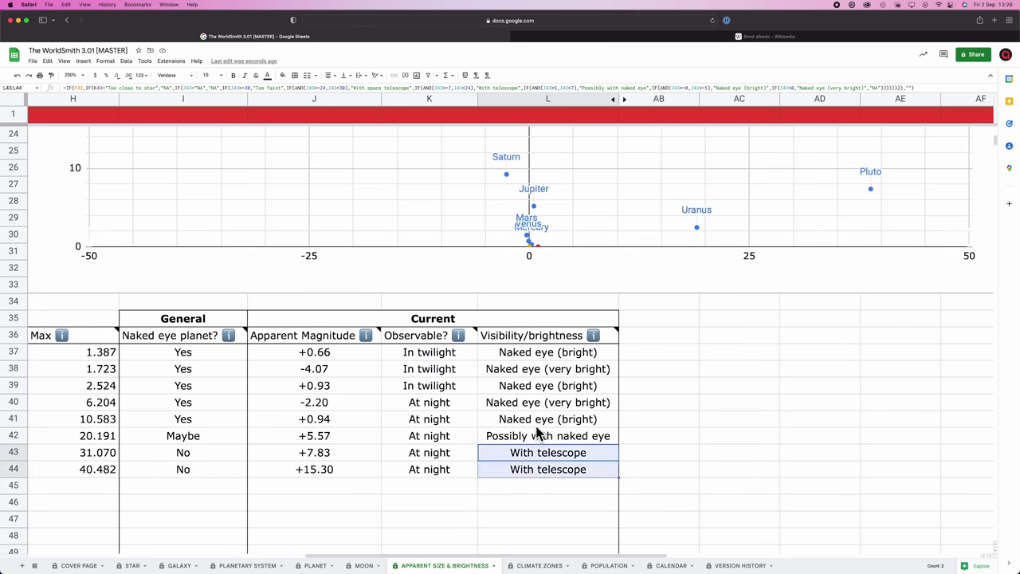
pyautogui.moveTo(534, 407); pyautogui.dragTo(552, 444)
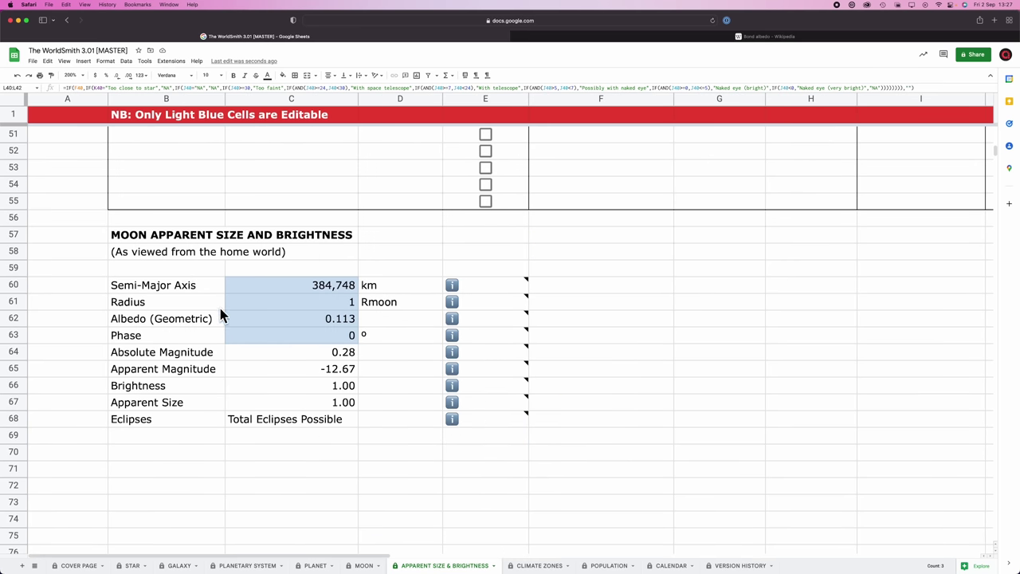
# Step: Review the moon's semi-major axis, radius, geometric albedo and phase inputs in the moon apparent size and brightness section
pyautogui.click(277, 289)
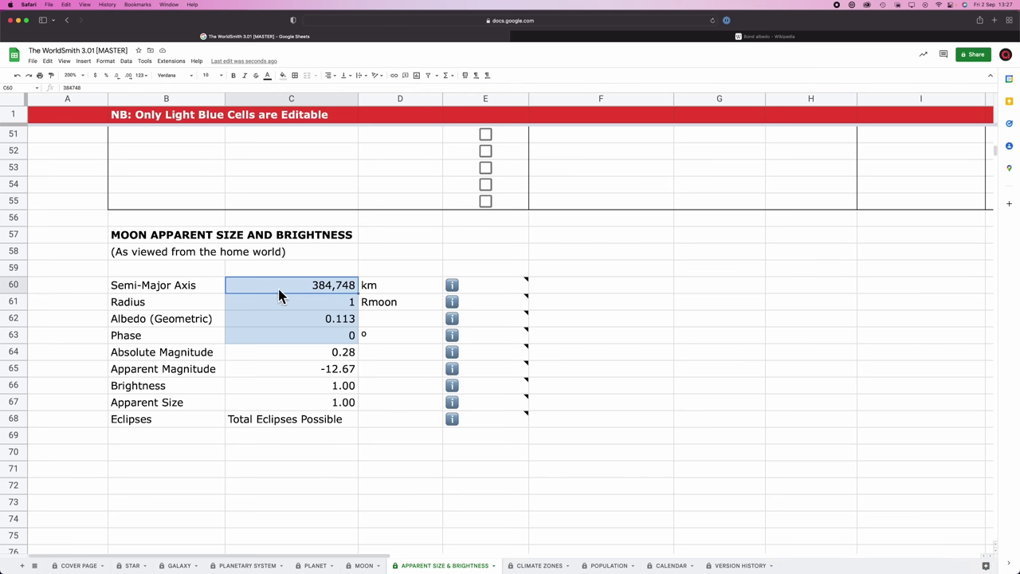
pyautogui.click(284, 303)
pyautogui.click(282, 320)
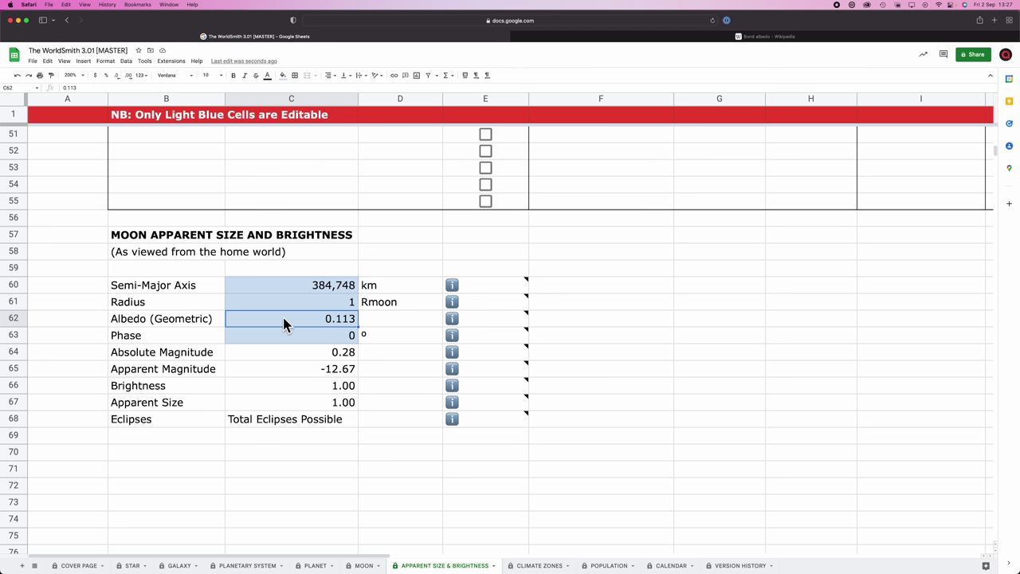
pyautogui.click(286, 340)
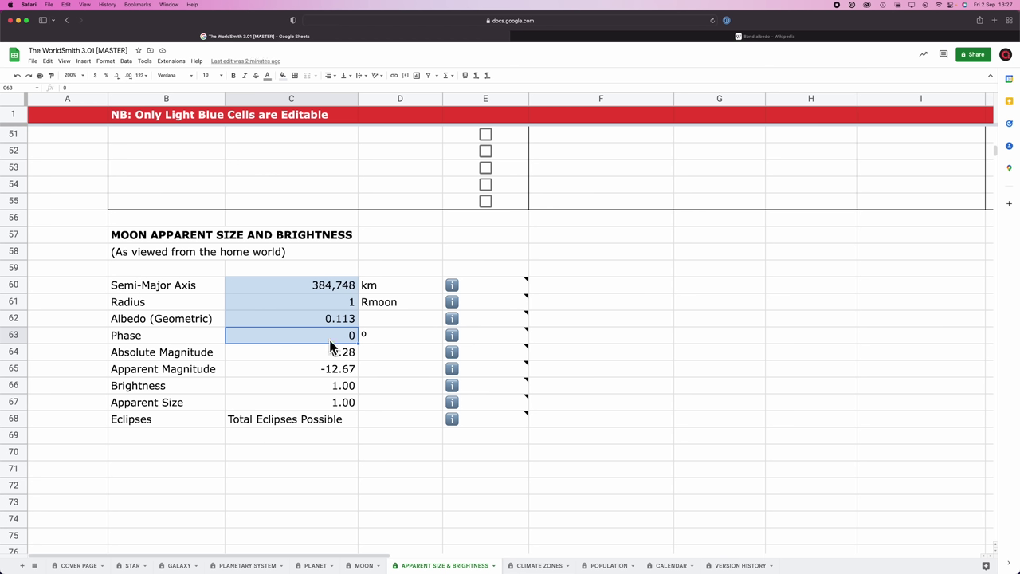
# Step: Check the moon's absolute magnitude, apparent magnitude and brightness results
pyautogui.click(277, 356)
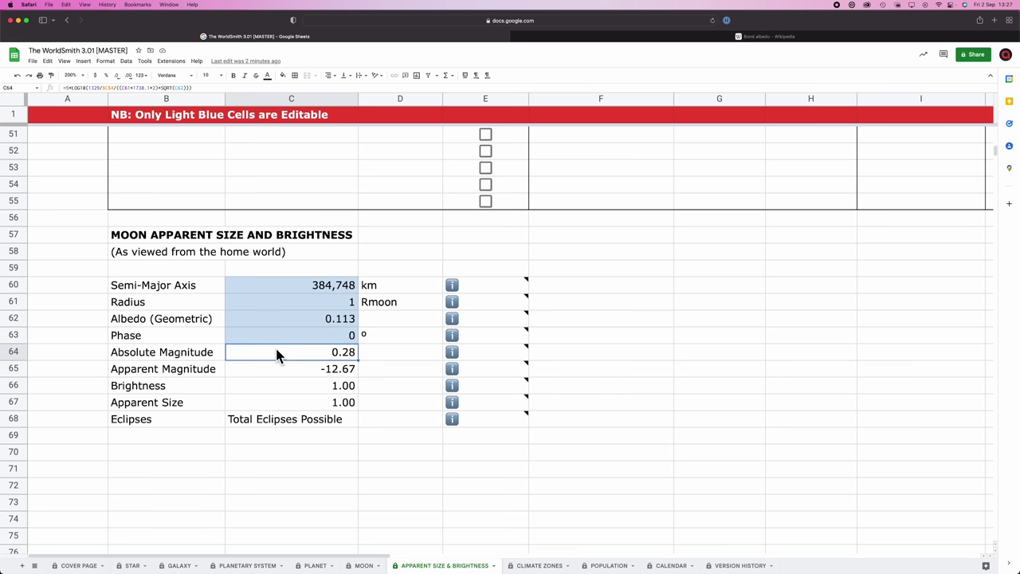
pyautogui.click(279, 371)
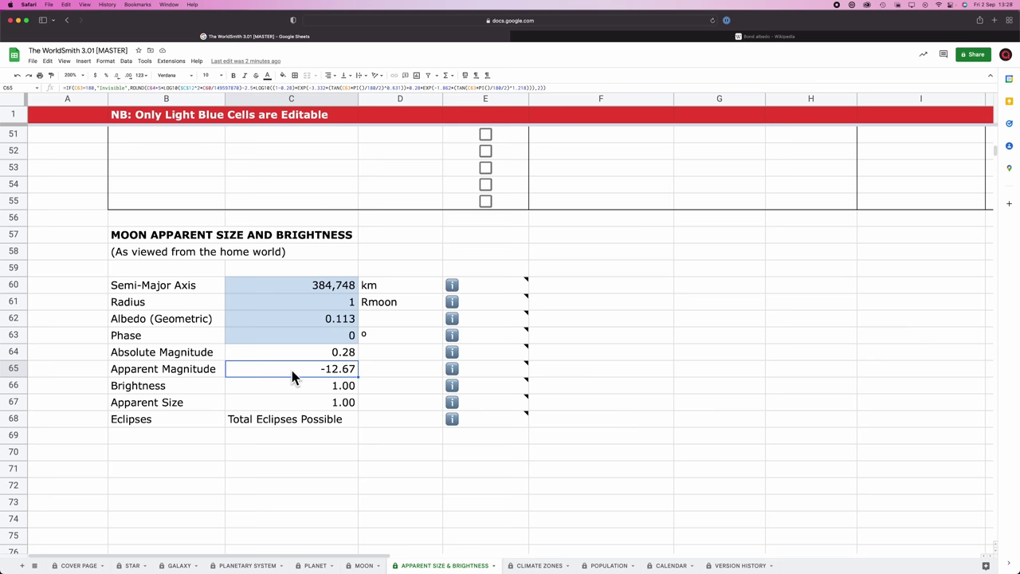
pyautogui.click(291, 387)
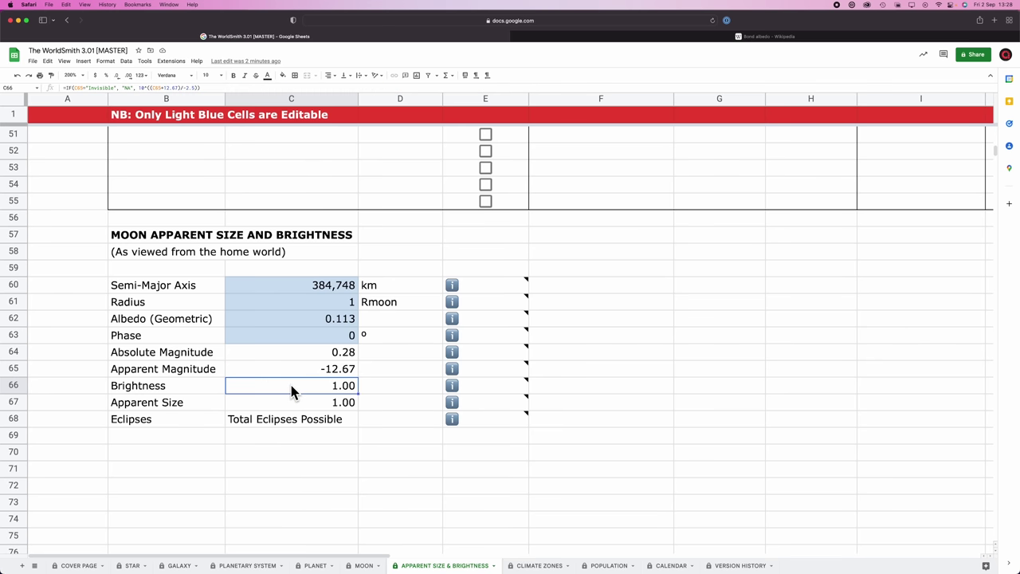
# Step: Compare the moon's apparent size with the star's apparent size from HOME and check the eclipses result
pyautogui.click(290, 403)
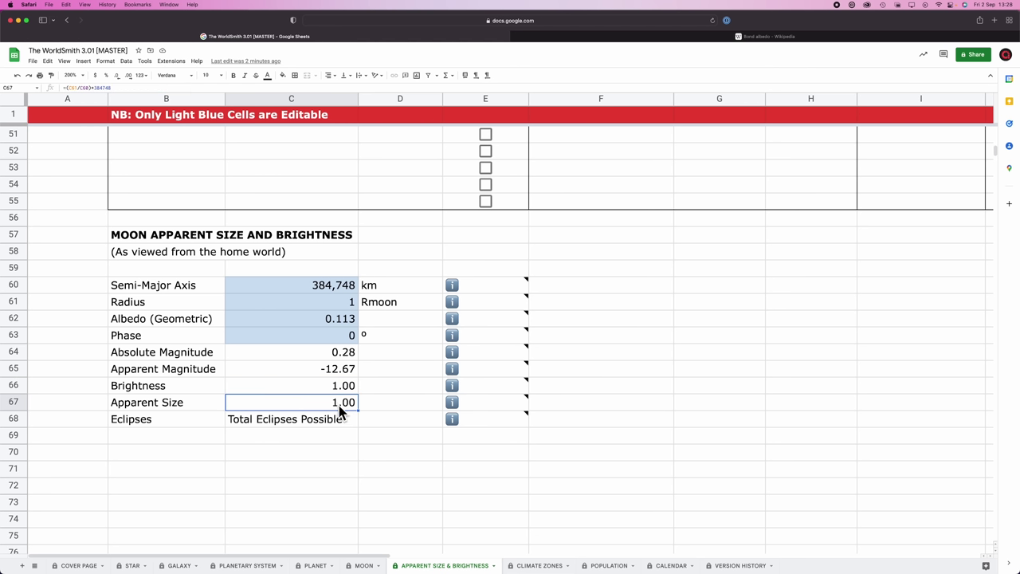
pyautogui.scroll(15, 338, 401)
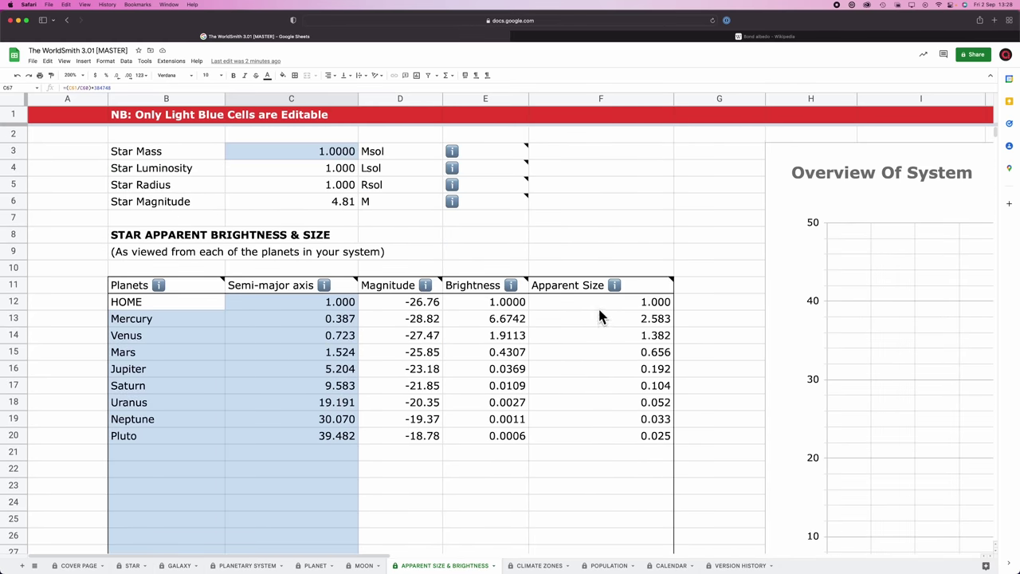
pyautogui.click(604, 304)
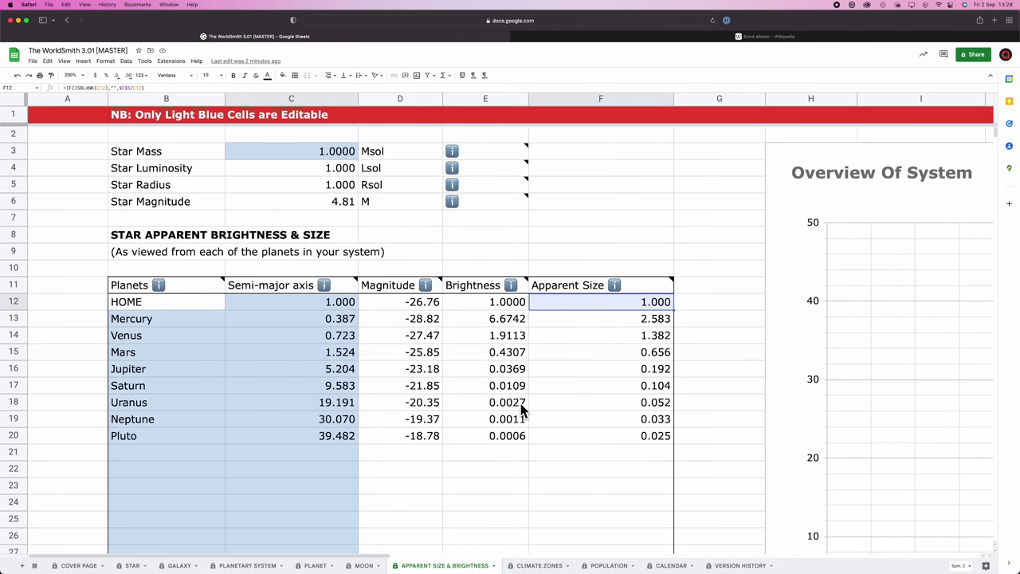
pyautogui.scroll(-15, 521, 403)
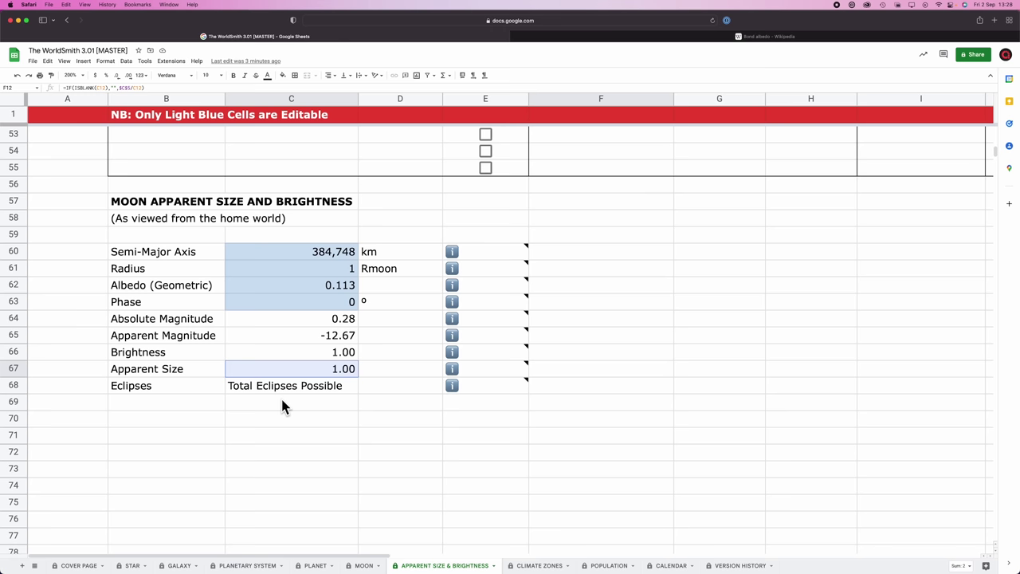
pyautogui.click(280, 391)
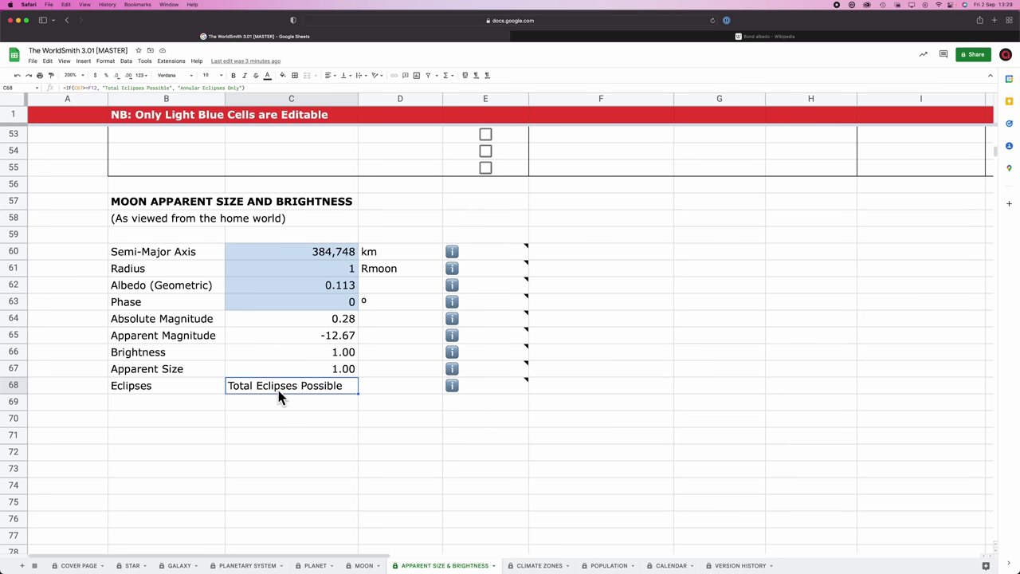
# Step: Set the star mass to 1.2206 Msol and check the star magnitude
pyautogui.scroll(15, 283, 395)
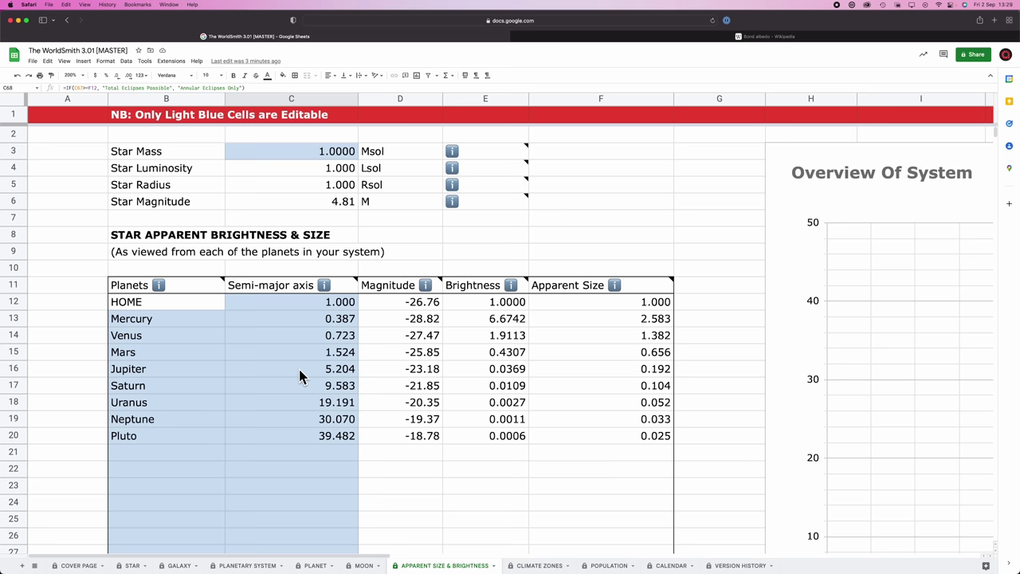
pyautogui.click(317, 159)
pyautogui.write('1.2206')
pyautogui.press('Return')
pyautogui.hotkey('ctrl', 'z')
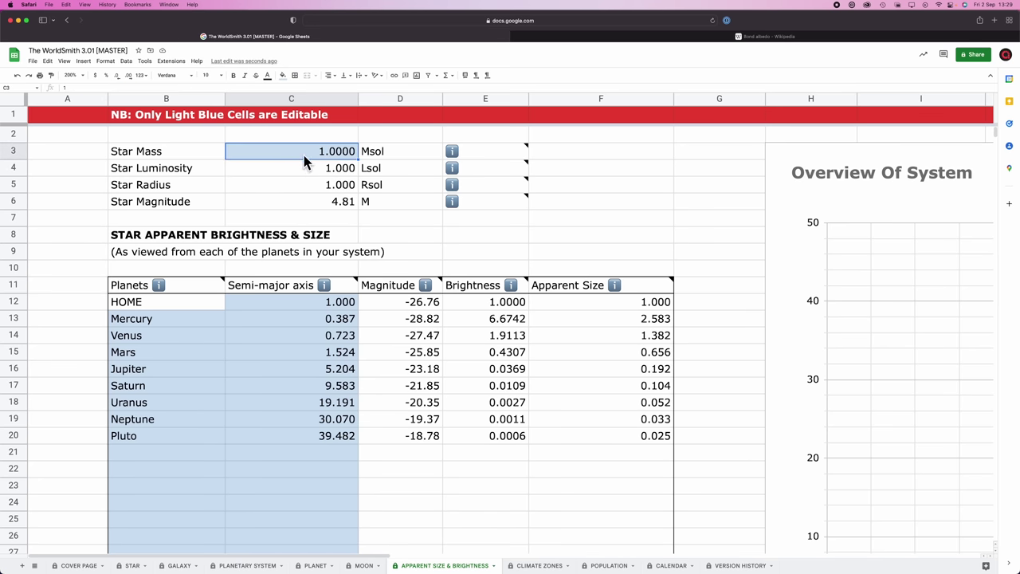
pyautogui.write('11.2206')
pyautogui.press('Return')
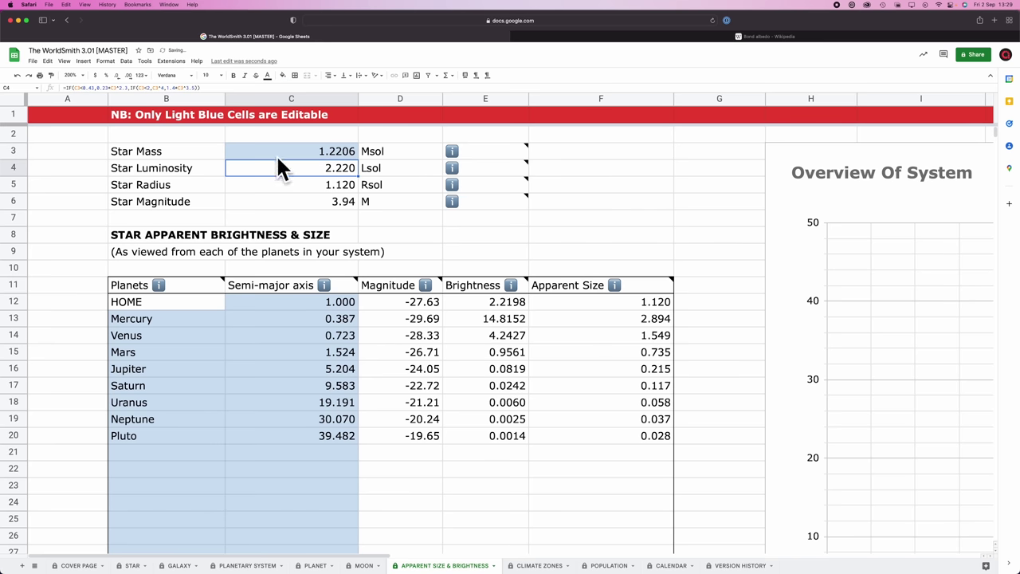
pyautogui.click(314, 201)
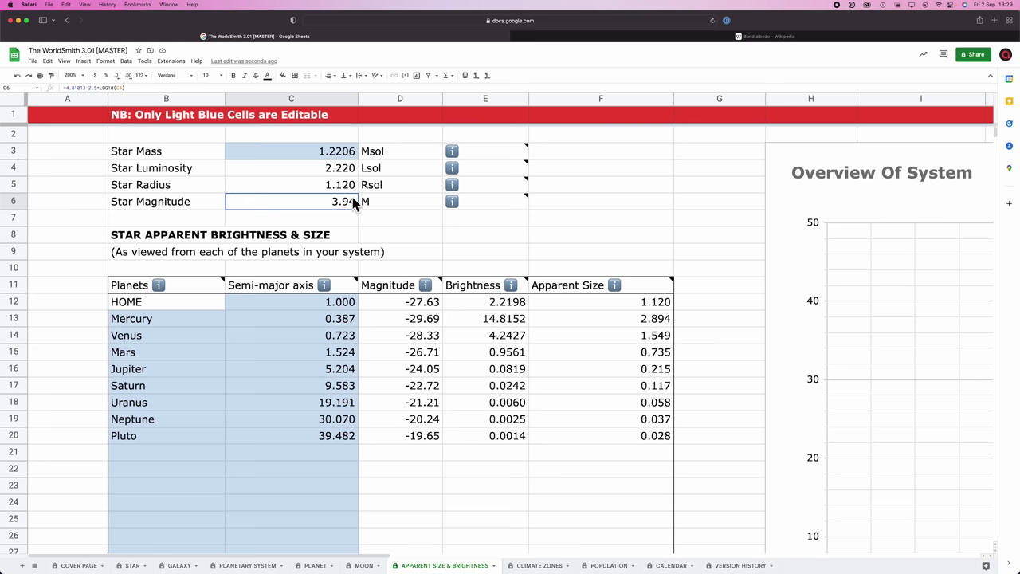
# Step: Clear the names and semi-major axes of Mercury through Pluto from the star apparent brightness table
pyautogui.scroll(-2, 342, 212)
pyautogui.click(163, 270)
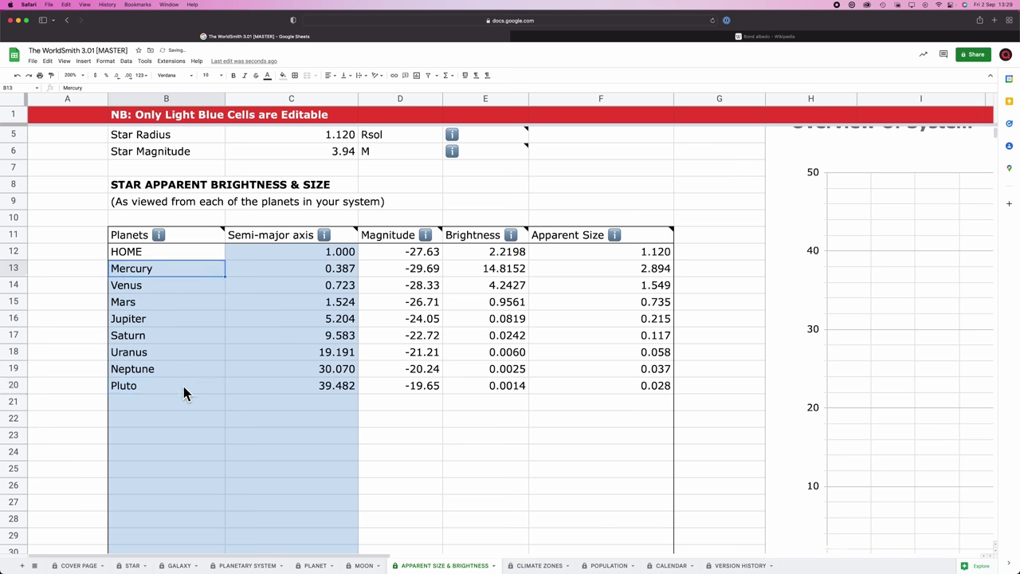
pyautogui.keyDown('shift'); pyautogui.click(314, 387); pyautogui.keyUp('shift')
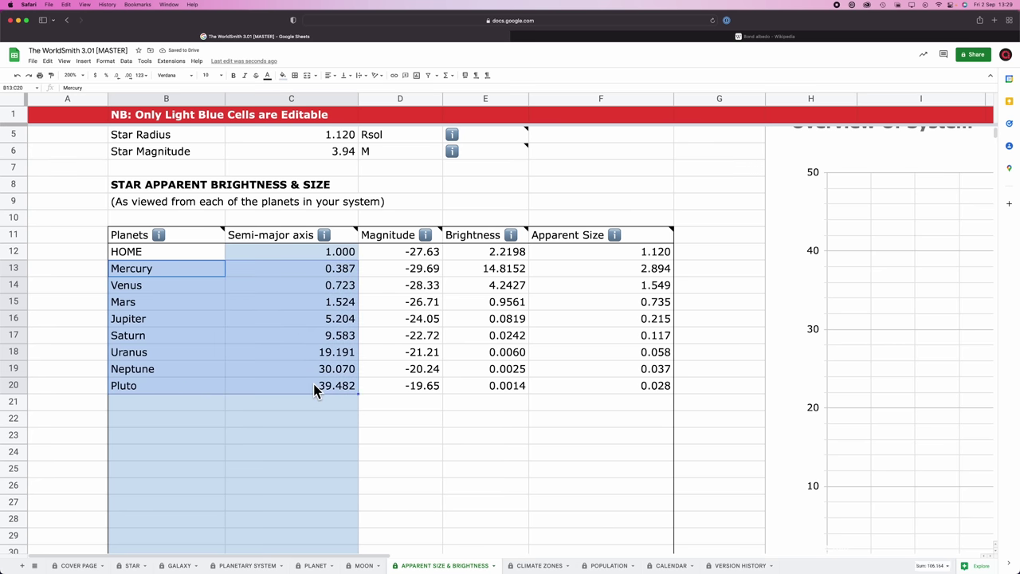
pyautogui.press('Delete')
# Step: Consult the reference document and add planet A (Rocky) below HOME with a semi-major axis of 0.6
pyautogui.press('super+Tab')
pyautogui.press('super+Tab')
pyautogui.click(597, 346)
pyautogui.write('A (rocky)')
pyautogui.press('Tab')
pyautogui.write('0.6')
pyautogui.press('Return')
# Step: Add planet C (Gas) from the reference document with a semi-major axis of 9.32
pyautogui.press('super+Tab')
pyautogui.press('super+Tab')
pyautogui.write('C (Gas)')
pyautogui.press('Up')
pyautogui.press('super+Tab')
pyautogui.press('super+Tab')
# Step: Add planet D (Ice) from the reference document with a semi-major axis of 18.04
pyautogui.write('D (Ice)')
pyautogui.press('Tab')
pyautogui.press('super+Tab')
pyautogui.press('super+Tab')
pyautogui.write('18./')
pyautogui.press('BackSpace')
pyautogui.write('04')
pyautogui.press('Return')
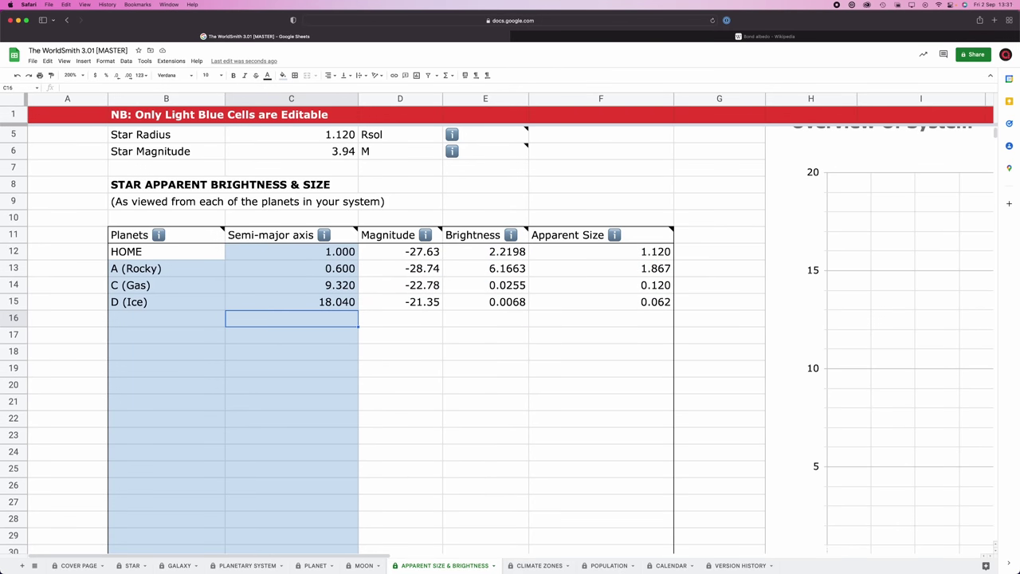
# Step: Set HOME's semi-major axis to 1.69
pyautogui.doubleClick(287, 251)
pyautogui.write('.69')
pyautogui.press('Return')
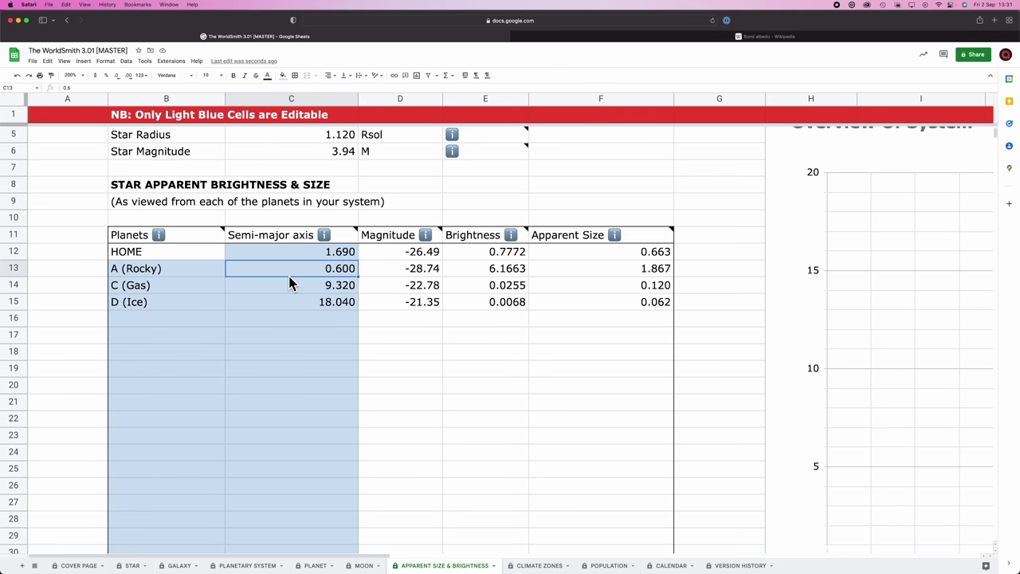
# Step: Review the new planets' names and semi-major axes, and the star's brightness and apparent size as seen from HOME
pyautogui.click(168, 274)
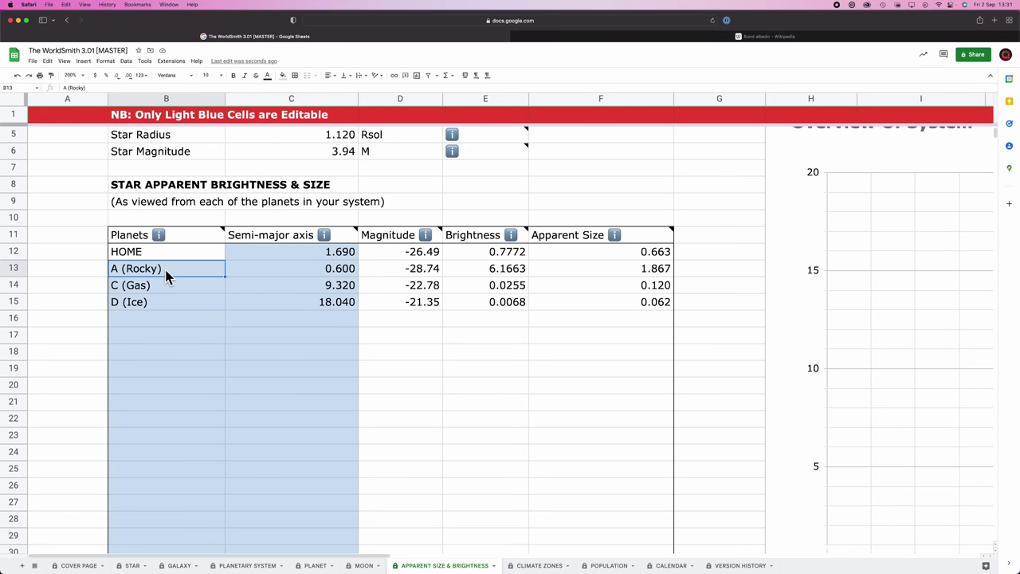
pyautogui.moveTo(163, 250); pyautogui.dragTo(187, 307)
pyautogui.press('Right')
pyautogui.press('Up')
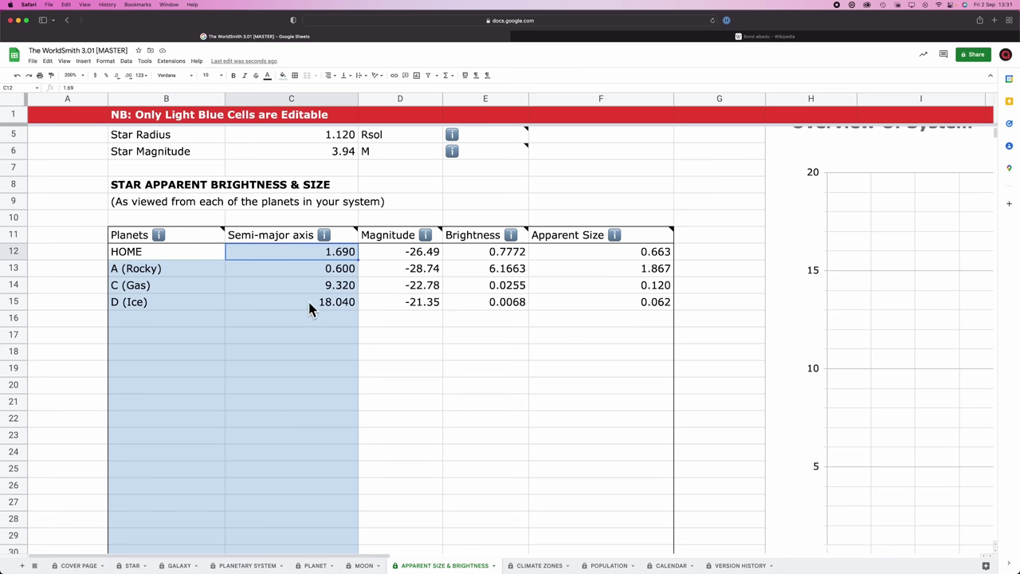
pyautogui.keyDown('shift'); pyautogui.click(308, 307); pyautogui.keyUp('shift')
pyautogui.scroll(1, 301, 355)
pyautogui.click(470, 271)
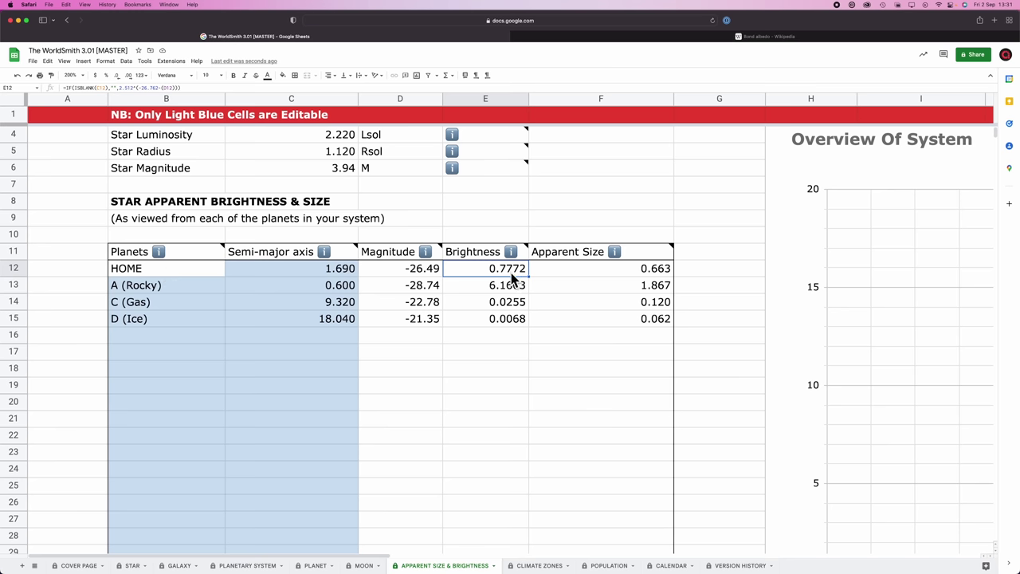
pyautogui.click(578, 276)
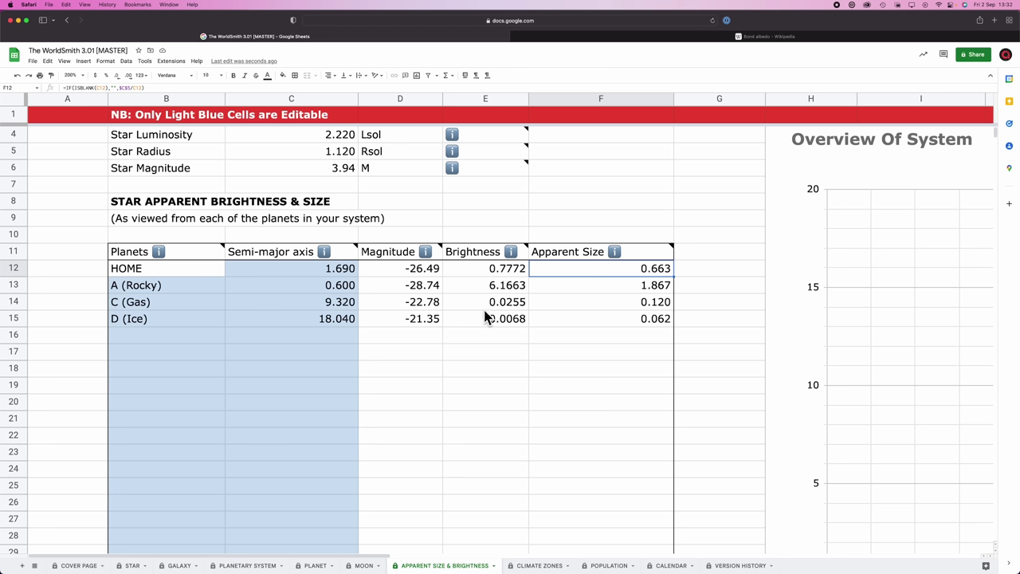
# Step: Clear the leftover albedo and radius values below D (Ice) and uncheck Atmosphere for those unnamed rows
pyautogui.scroll(-10, 502, 390)
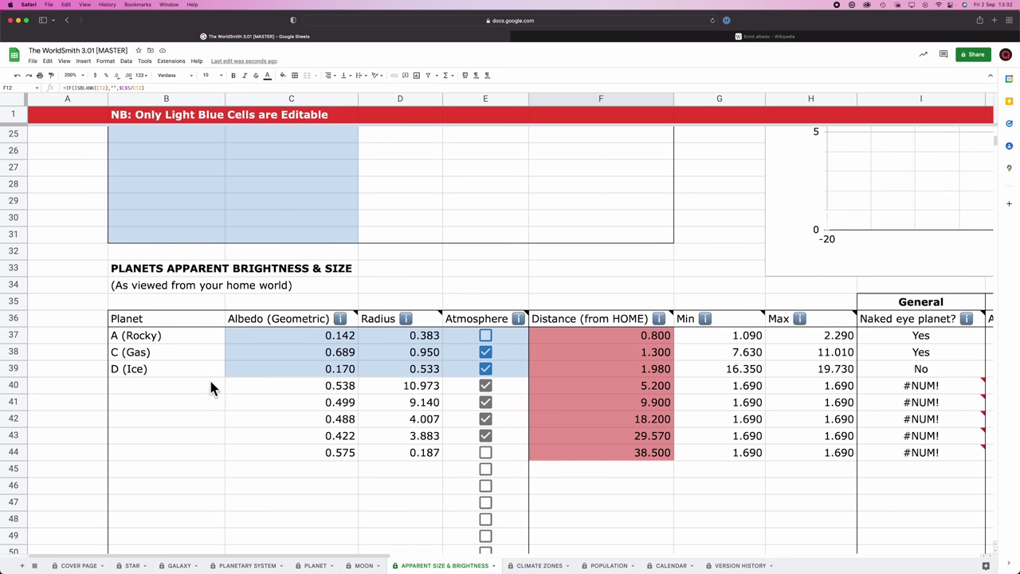
pyautogui.scroll(-1, 239, 381)
pyautogui.click(286, 375)
pyautogui.keyDown('shift'); pyautogui.click(396, 439); pyautogui.keyUp('shift')
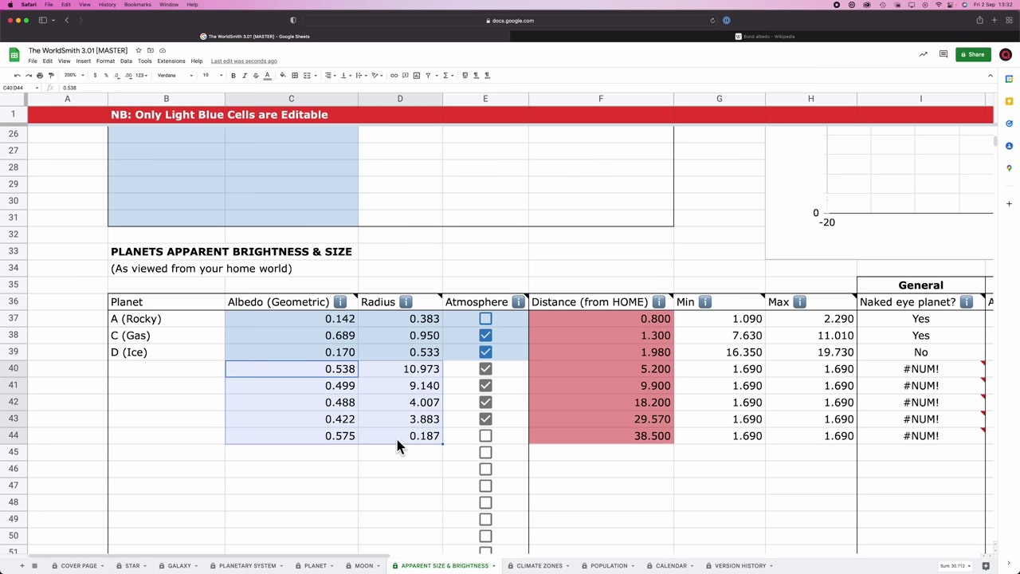
pyautogui.press('Delete')
pyautogui.click(486, 402)
pyautogui.click(488, 420)
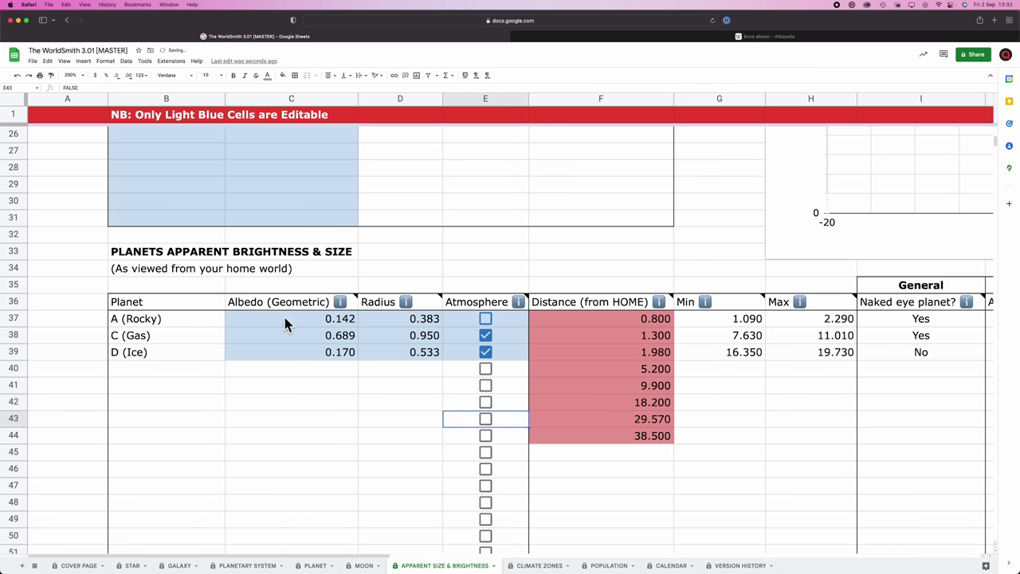
# Step: Consult the geometric albedo note and set A (Rocky)'s geometric albedo to 0.151
pyautogui.click(158, 316)
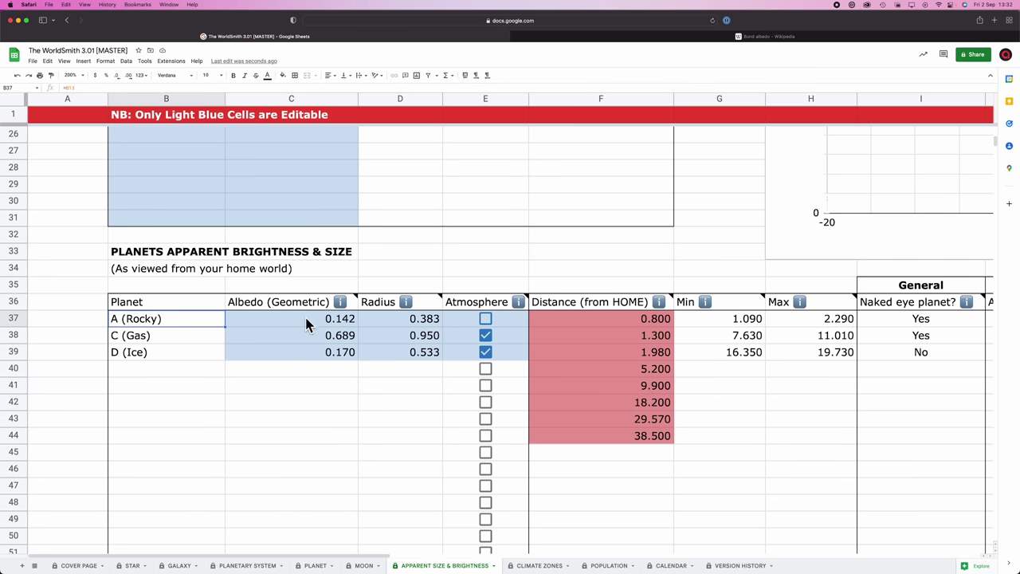
pyautogui.click(341, 303)
pyautogui.moveTo(339, 316)
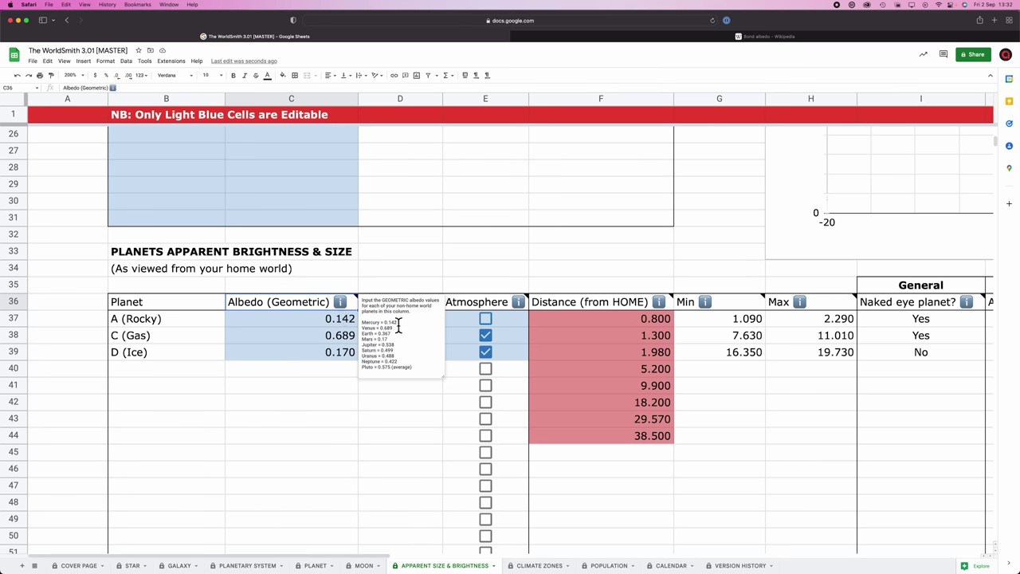
pyautogui.click(334, 323)
pyautogui.doubleClick(319, 321)
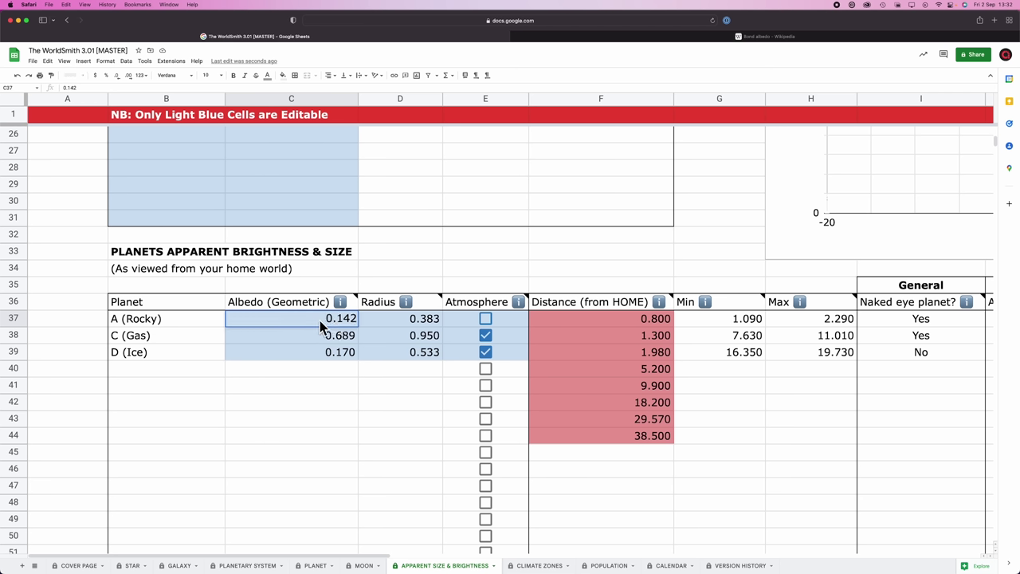
pyautogui.press('BackSpace')
pyautogui.press('BackSpace')
pyautogui.write('51')
pyautogui.press('Return')
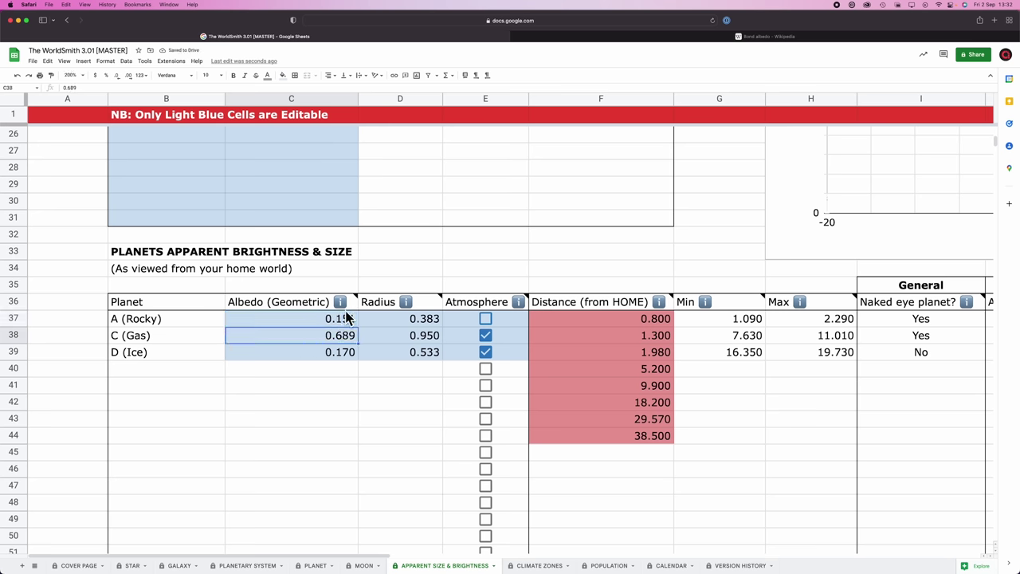
# Step: Consult the geometric albedo note and the planet illustrations in Reference Doc B.pdf, and set C (Gas)'s geometric albedo to 0.55
pyautogui.click(345, 309)
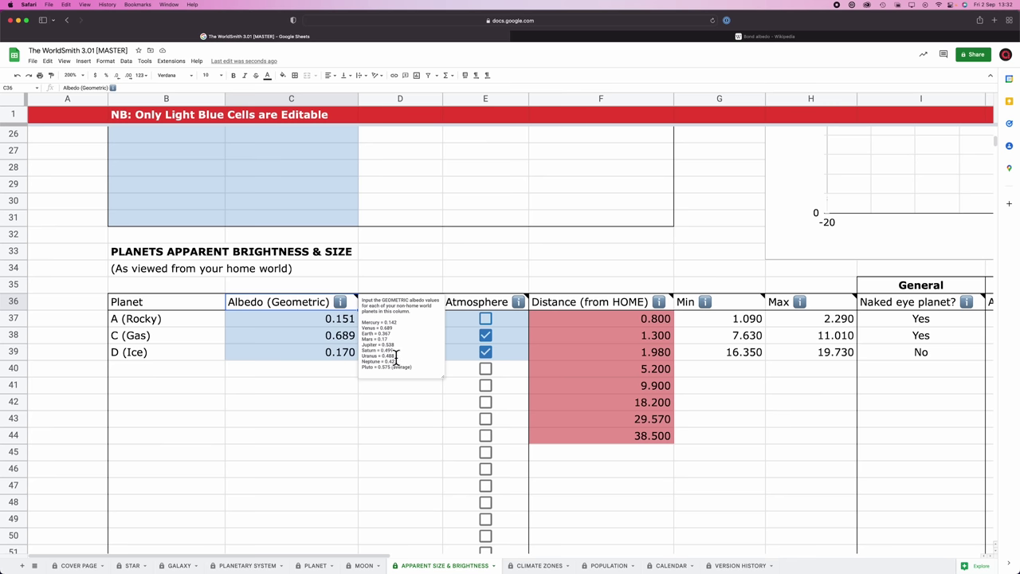
pyautogui.press('super+Tab')
pyautogui.click(368, 293)
pyautogui.scroll(15, 487, 325)
pyautogui.scroll(-5, 487, 325)
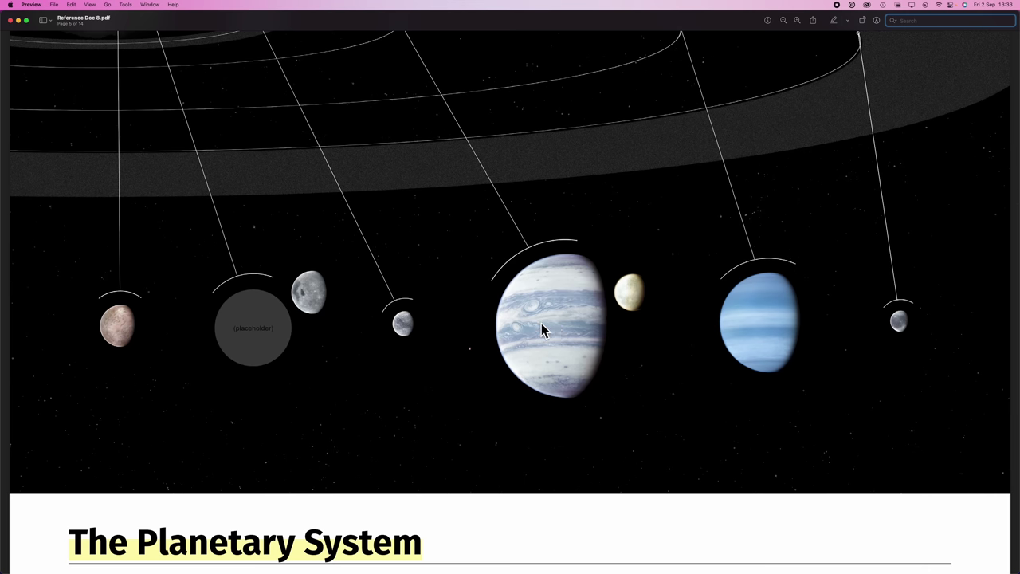
pyautogui.press('super+Tab')
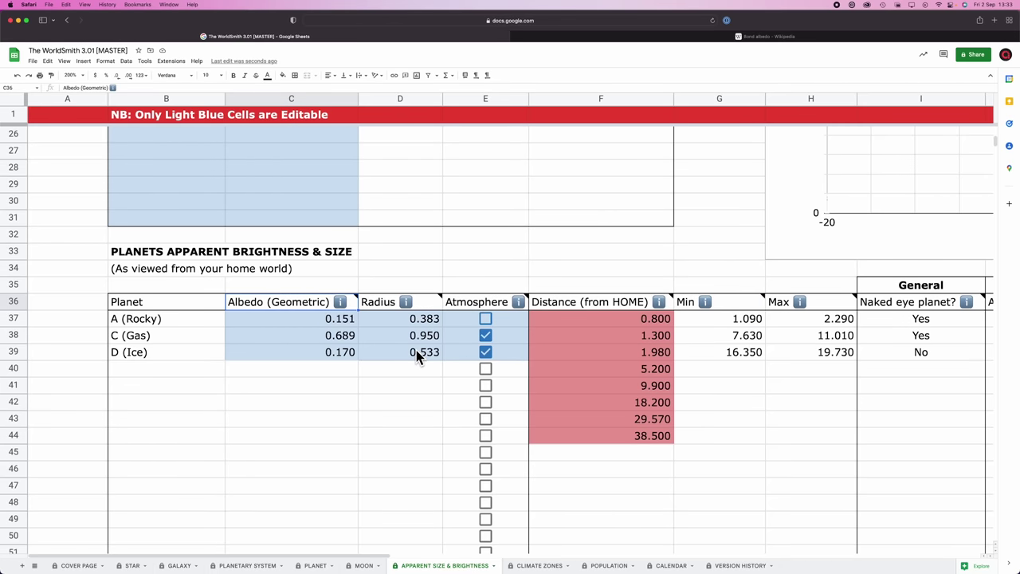
pyautogui.click(333, 371)
pyautogui.click(344, 336)
pyautogui.doubleClick(337, 343)
pyautogui.press('BackSpace')
pyautogui.press('BackSpace')
pyautogui.press('BackSpace')
pyautogui.write('55')
pyautogui.press('Return')
# Step: Compare the albedo note with the ice planet's illustration in the reference PDF, and set D (Ice)'s geometric albedo to 0.41
pyautogui.click(344, 307)
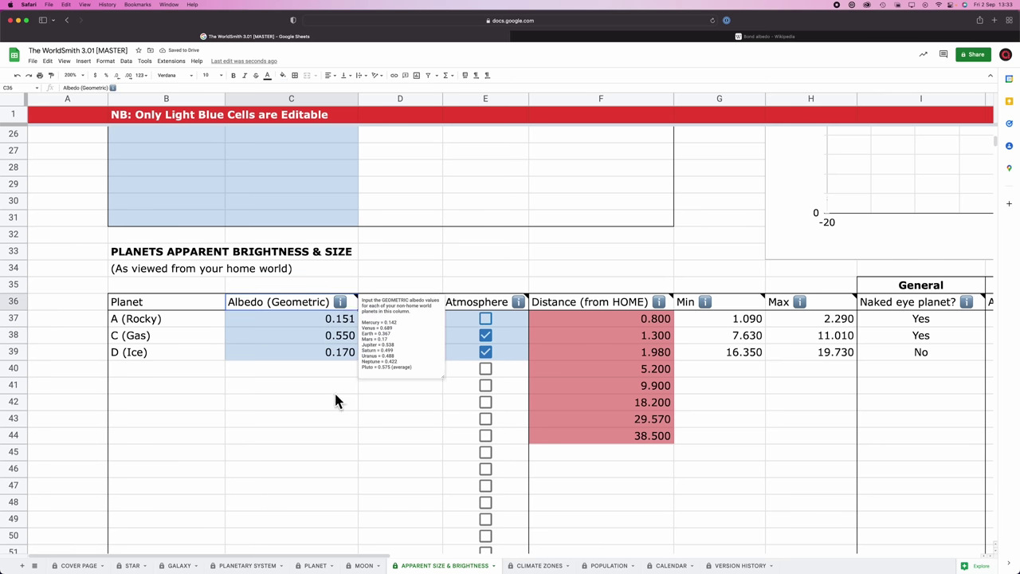
pyautogui.press('super+Tab')
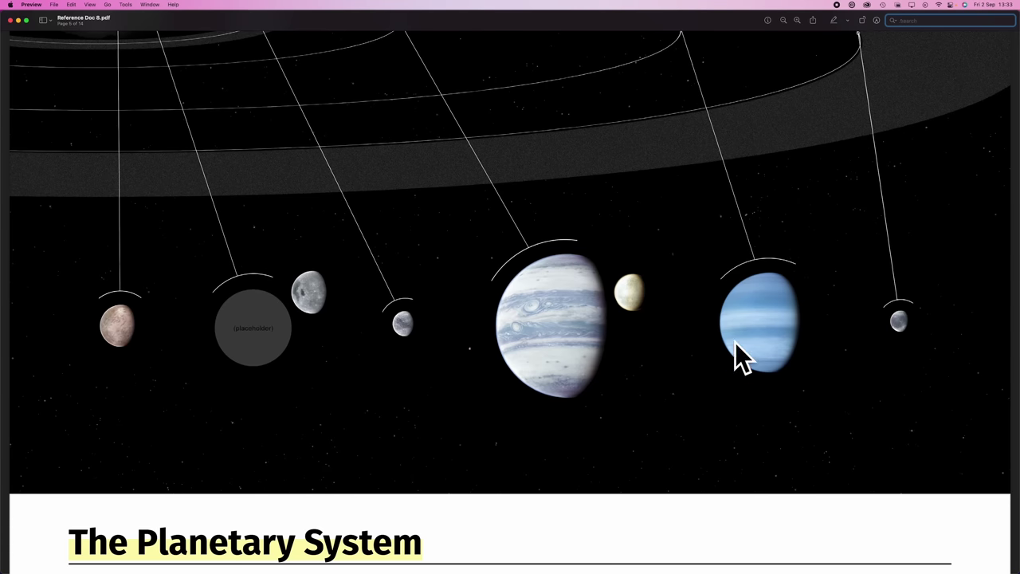
pyautogui.press('super+Tab')
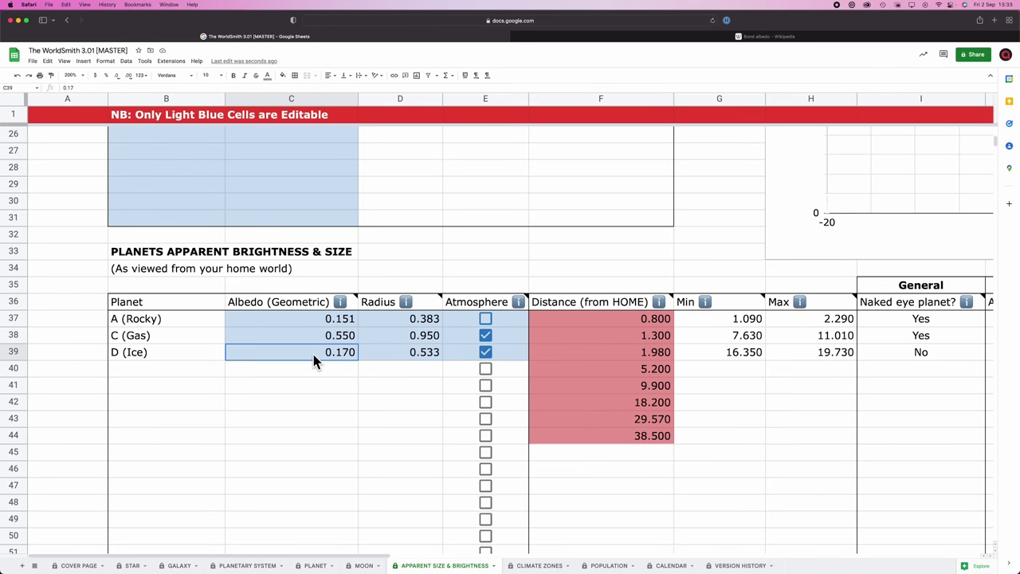
pyautogui.moveTo(347, 303)
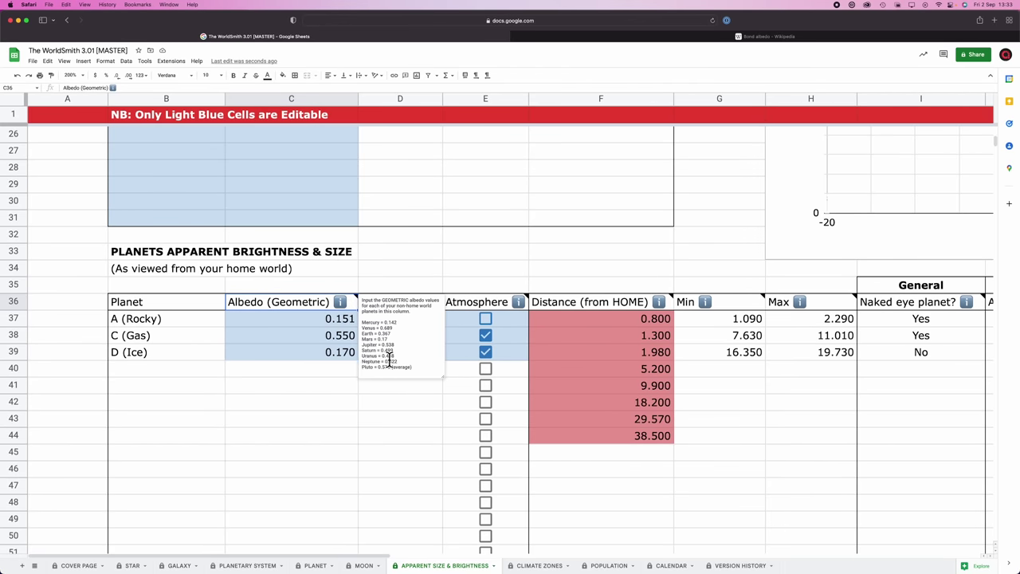
pyautogui.click(333, 352)
pyautogui.write('0.41')
pyautogui.press('Return')
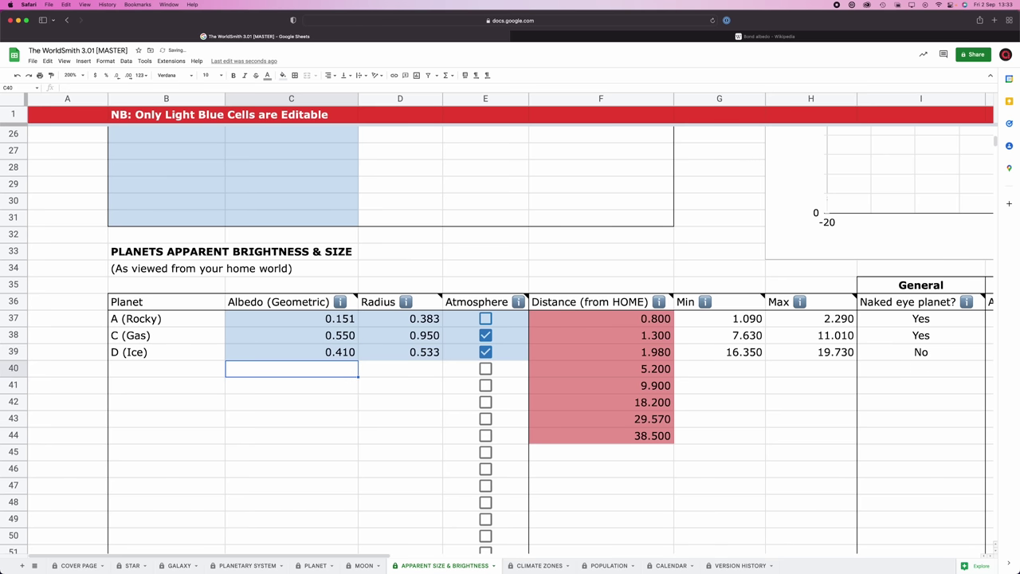
# Step: Clear the existing radius values of A (Rocky), C (Gas) and D (Ice)
pyautogui.click(407, 364)
pyautogui.moveTo(388, 328); pyautogui.dragTo(399, 357)
pyautogui.press('Delete')
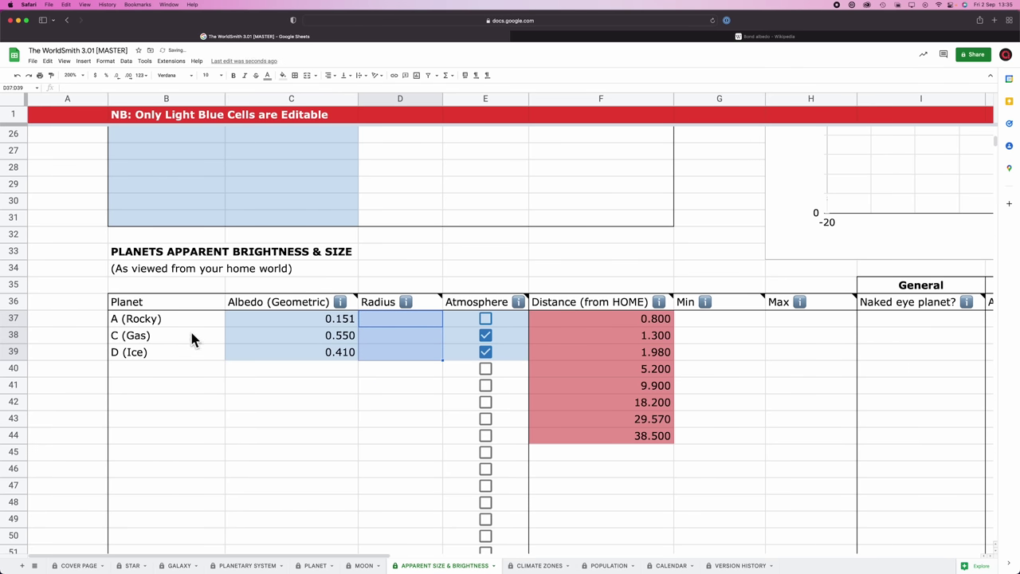
# Step: Set the radius of A (Rocky) to 0.3 and the radius of C (Gas) to 12
pyautogui.click(382, 323)
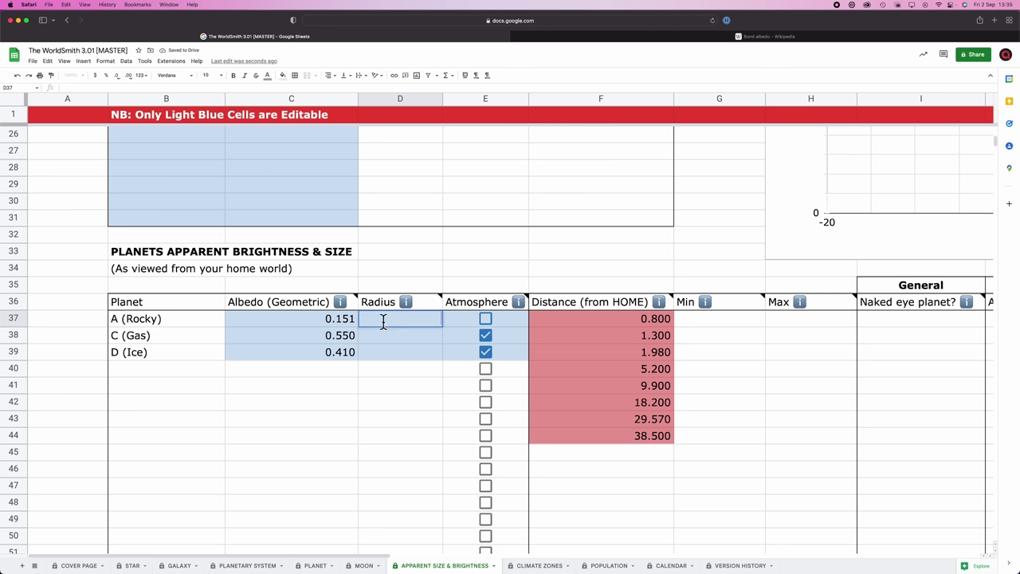
pyautogui.write('0.3')
pyautogui.press('Return')
pyautogui.click(165, 343)
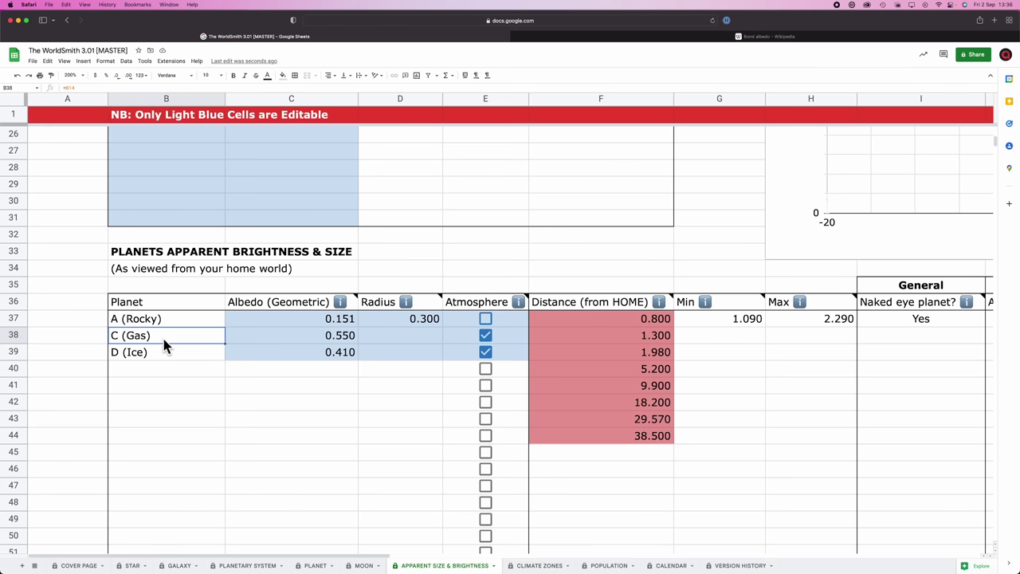
pyautogui.click(418, 338)
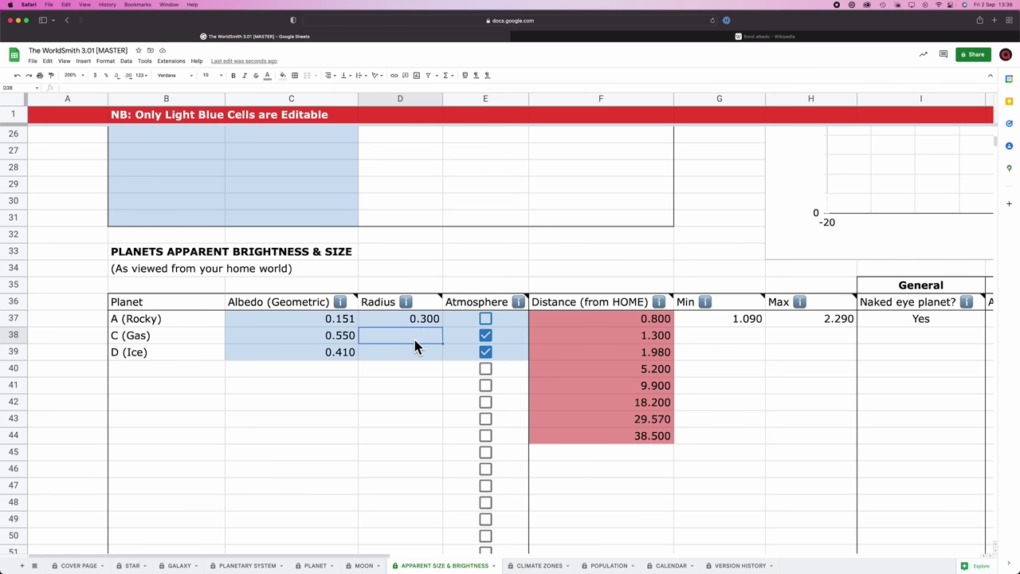
pyautogui.doubleClick(414, 340)
pyautogui.write('12')
pyautogui.press('Return')
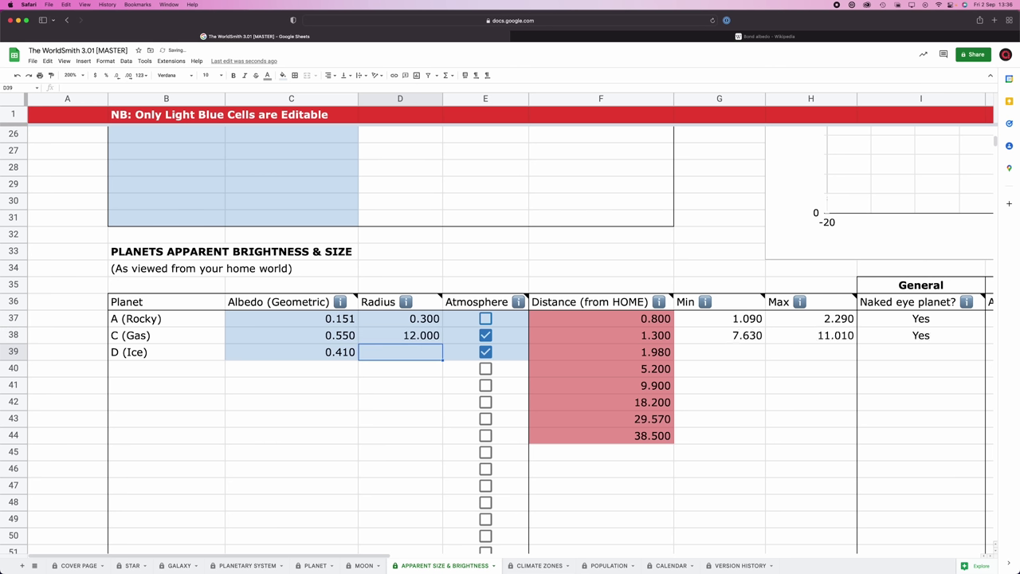
pyautogui.click(408, 343)
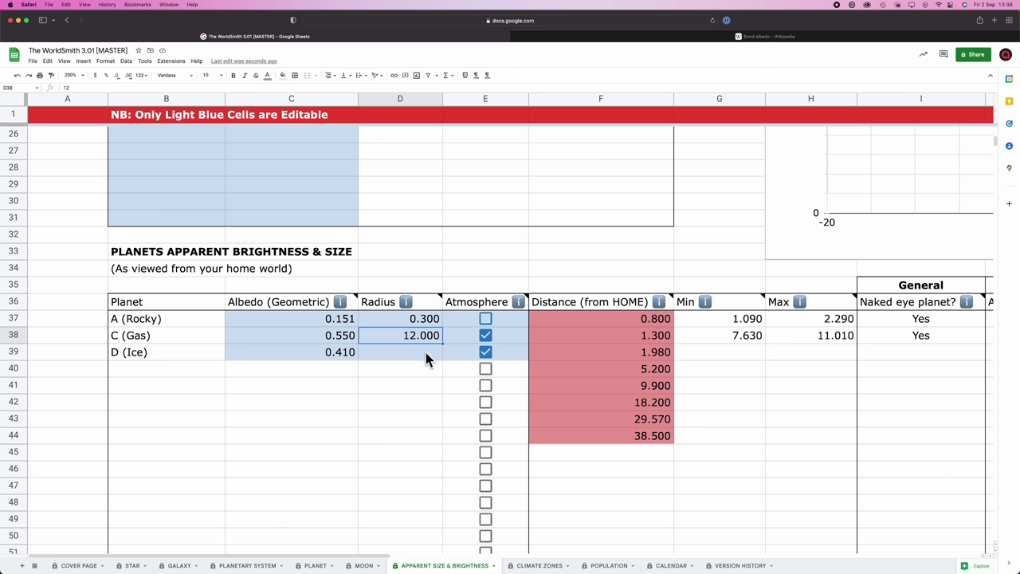
# Step: Set the radius of D (Ice) to 2.165 and the radius of C (Gas) to 11.893
pyautogui.click(422, 356)
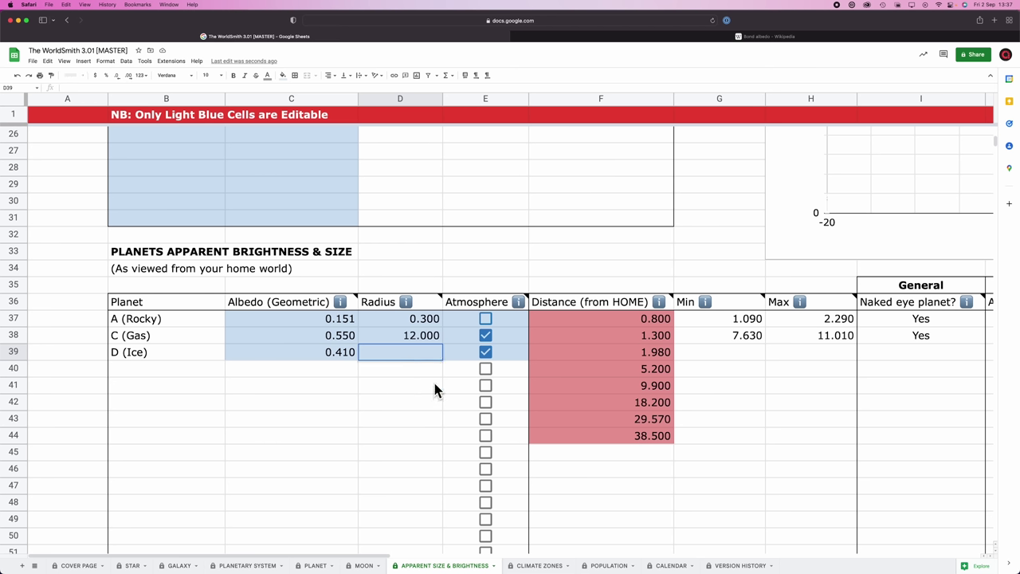
pyautogui.write('.165')
pyautogui.press('Return')
pyautogui.doubleClick(416, 338)
pyautogui.press('BackSpace')
pyautogui.write('11.893')
# Step: Set the radius of A (Rocky) to 0.309 and check the radii of all three planets
pyautogui.click(429, 319)
pyautogui.doubleClick(428, 318)
pyautogui.write('09')
pyautogui.press('Return')
pyautogui.click(396, 315)
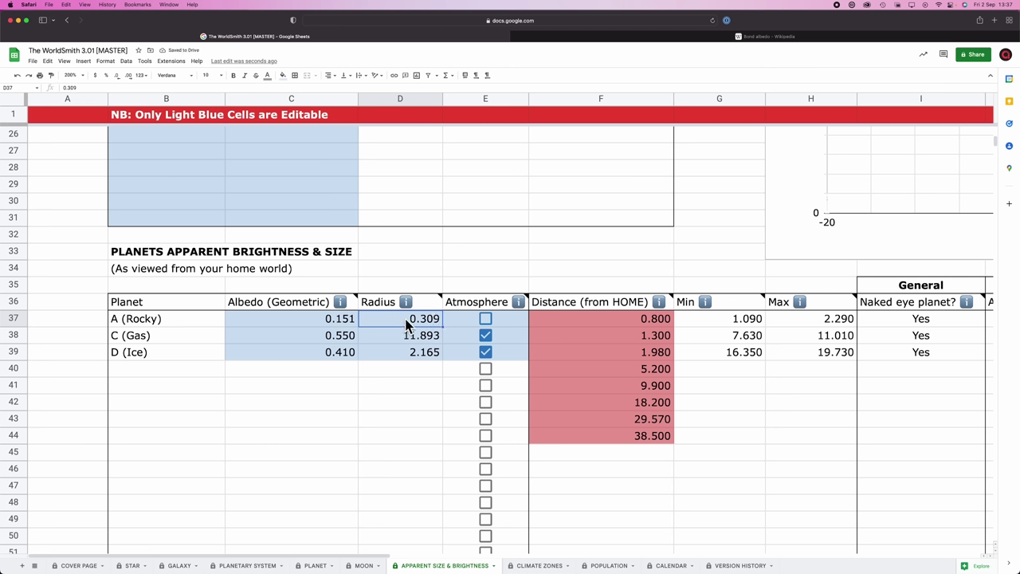
pyautogui.click(404, 338)
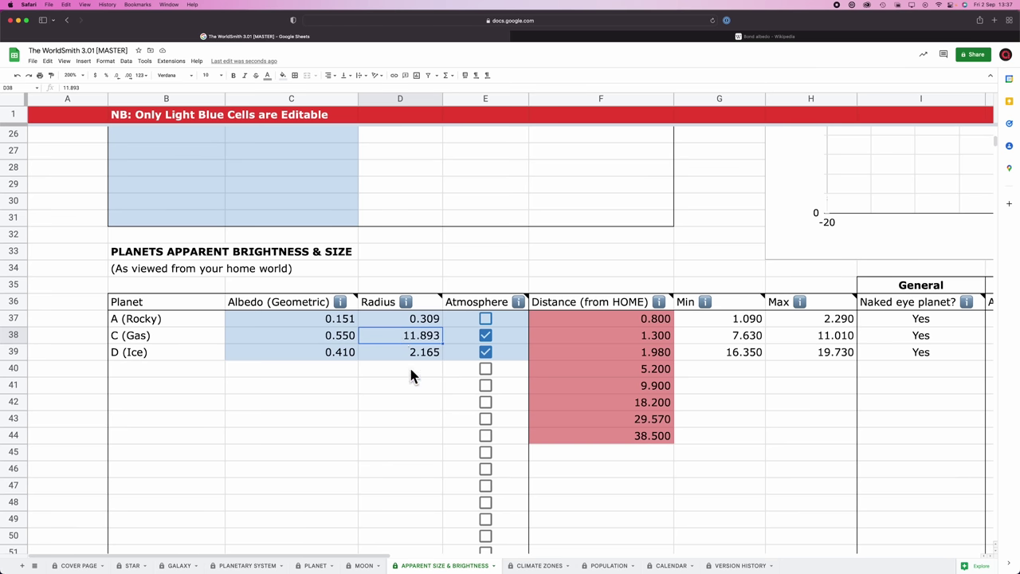
pyautogui.click(408, 355)
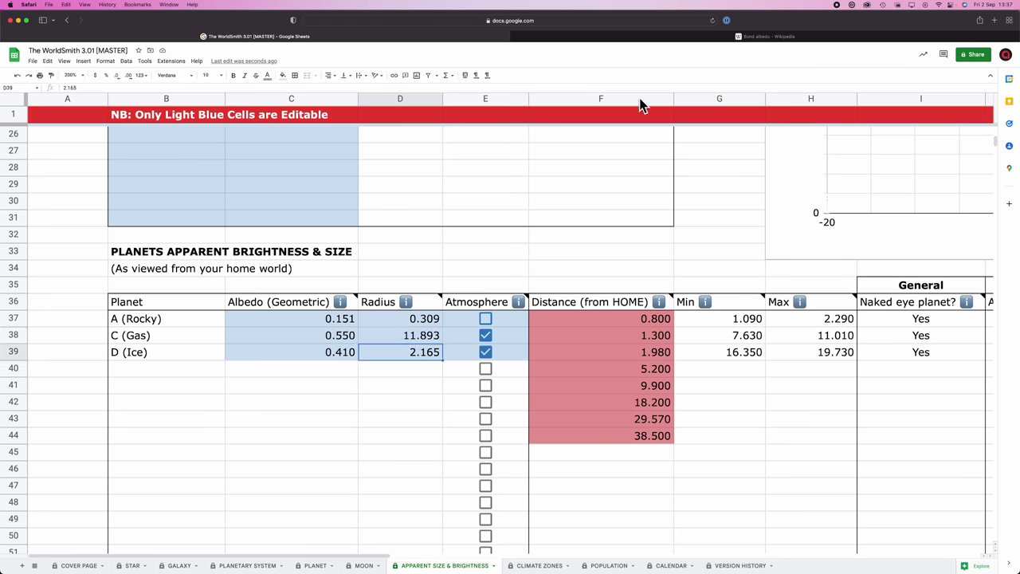
# Step: Switch to Wikipedia, open the Neptune article and examine the planet's radius in its physical characteristics
pyautogui.click(765, 36)
pyautogui.scroll(10, 786, 103)
pyautogui.click(861, 78)
pyautogui.write('Neptune')
pyautogui.press('Return')
pyautogui.scroll(-15, 802, 322)
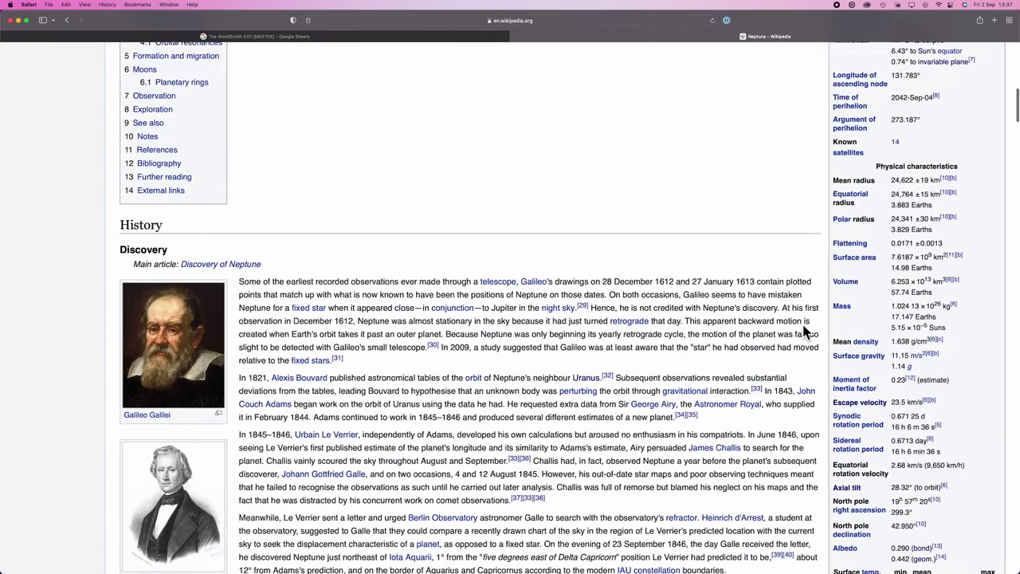
pyautogui.scroll(1, 858, 250)
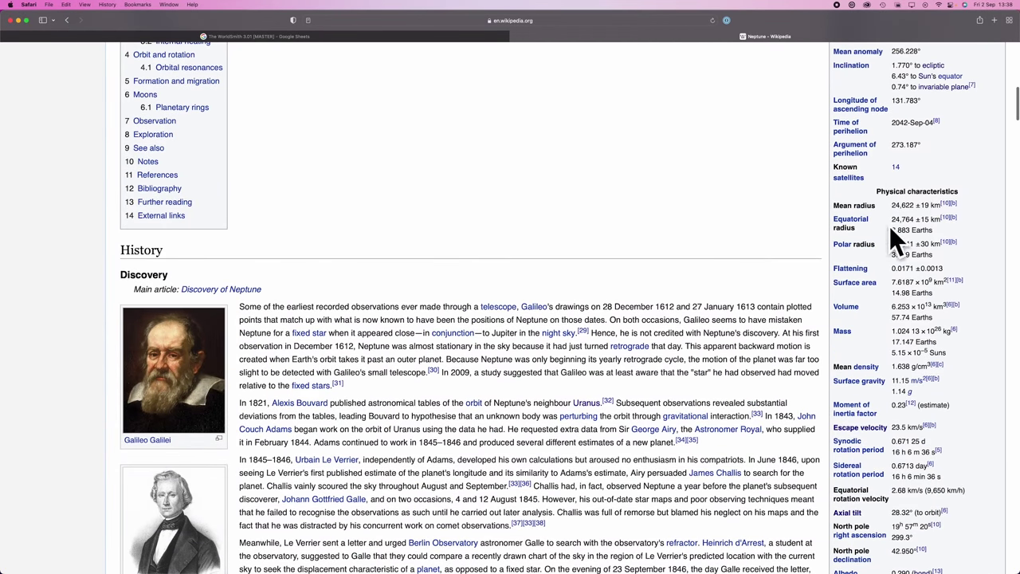
# Step: Open Wikipedia's Uranus article, examine the planet's radius, and return to the WorldSmith spreadsheet
pyautogui.scroll(15, 797, 72)
pyautogui.click(832, 82)
pyautogui.write('Uranus')
pyautogui.press('Return')
pyautogui.scroll(-15, 815, 259)
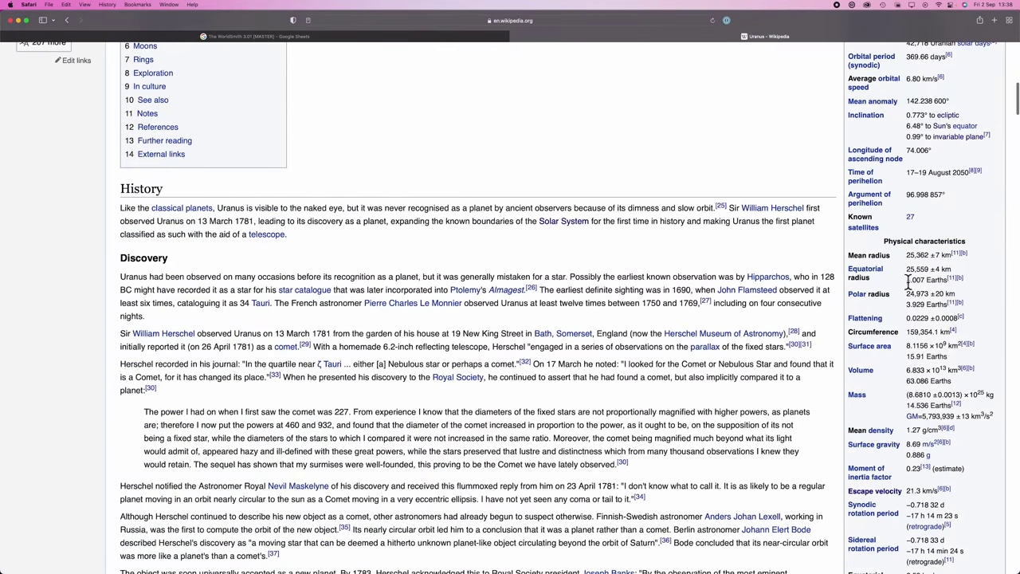
pyautogui.click(321, 37)
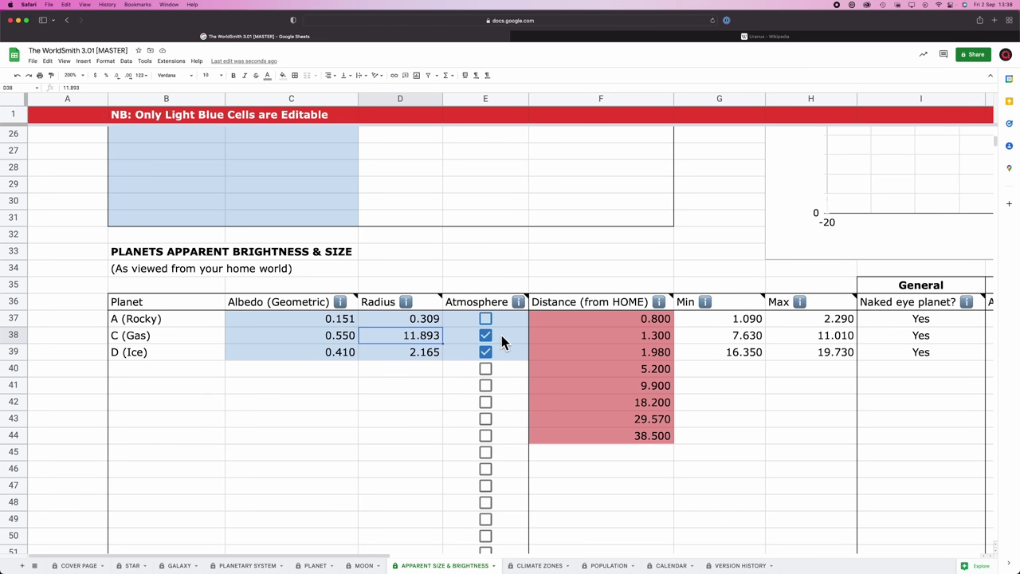
# Step: Check the Atmosphere settings of C (Gas) and D (Ice), and clear the leftover distance-from-HOME values below D (Ice)
pyautogui.click(501, 335)
pyautogui.click(510, 356)
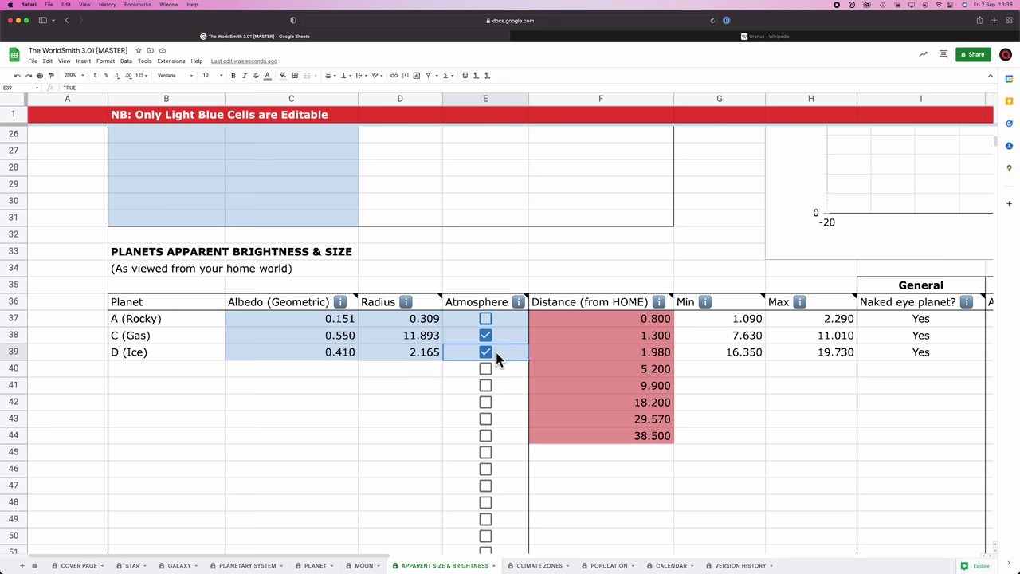
pyautogui.hscroll(5, 512, 367)
pyautogui.scroll(-1, 447, 367)
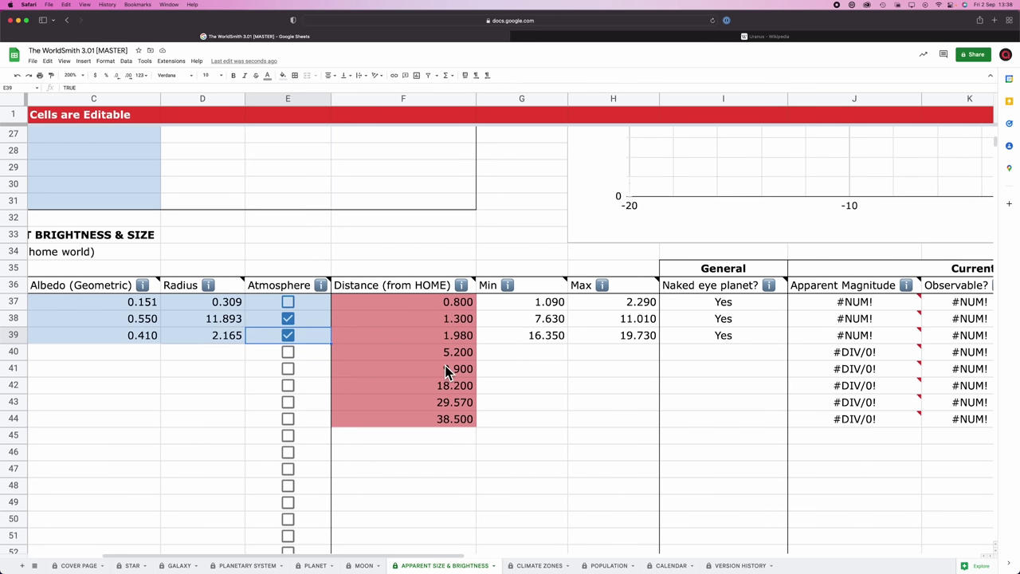
pyautogui.click(422, 354)
pyautogui.keyDown('shift'); pyautogui.click(444, 420); pyautogui.keyUp('shift')
pyautogui.press('Delete')
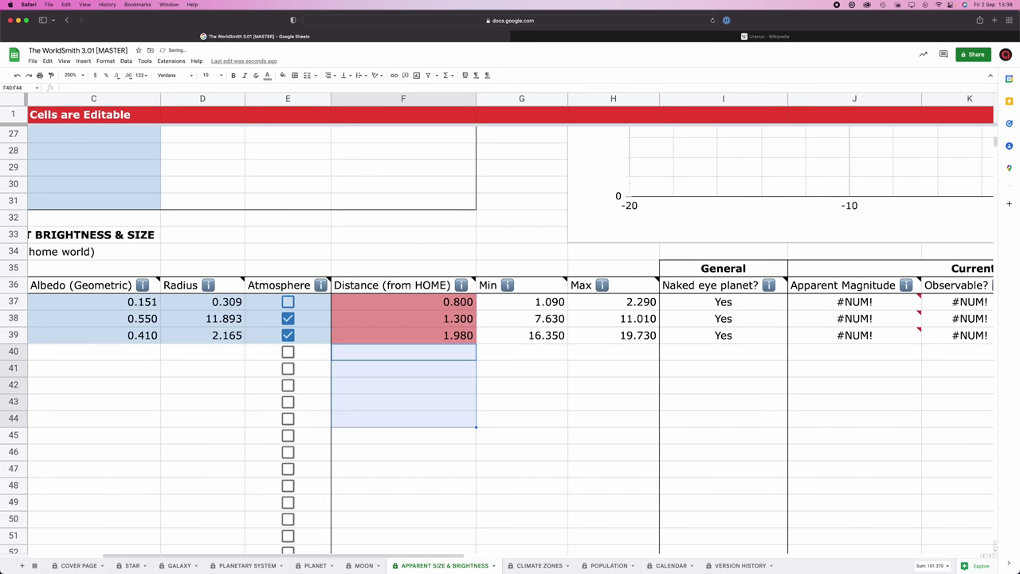
pyautogui.click(436, 384)
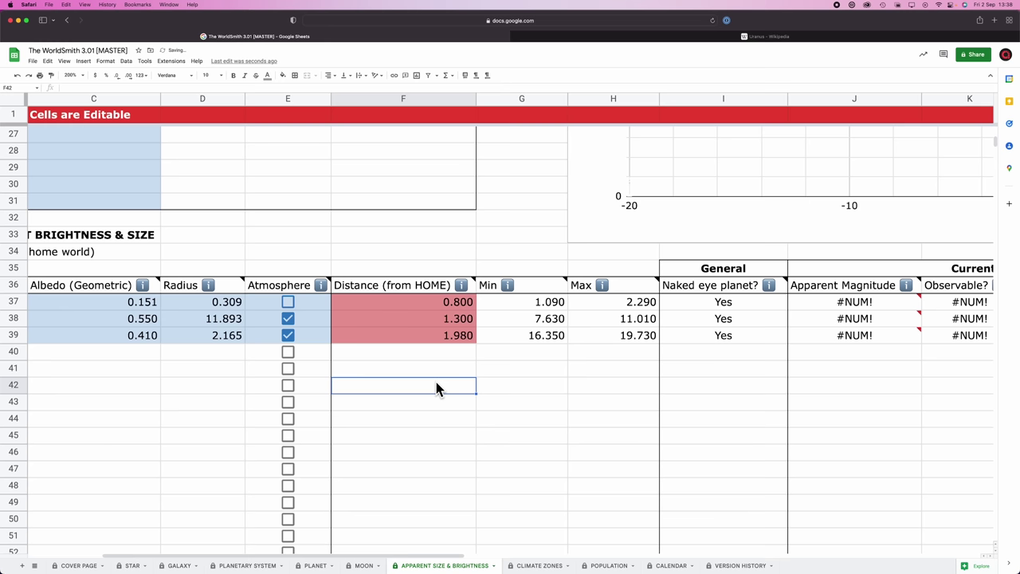
# Step: Replace A (Rocky)'s distance from HOME with the formula =RAND()*(H37-G37)+(G37), and check it against the row's Min and Max
pyautogui.doubleClick(431, 308)
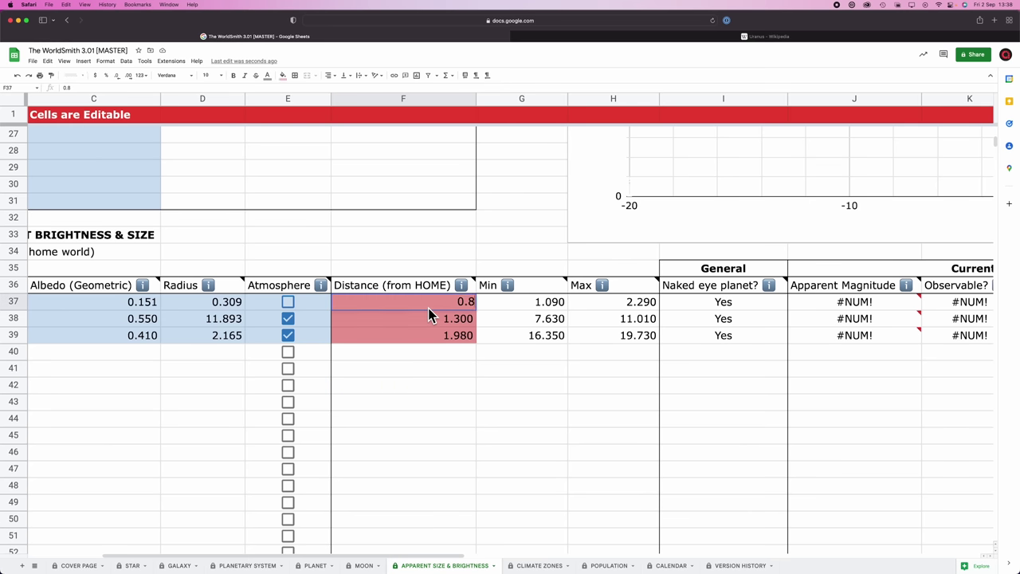
pyautogui.press('BackSpace')
pyautogui.press('BackSpace')
pyautogui.press('BackSpace')
pyautogui.write('=RAMD')
pyautogui.press('BackSpace')
pyautogui.press('BackSpace')
pyautogui.write('ND()*(')
pyautogui.click(601, 307)
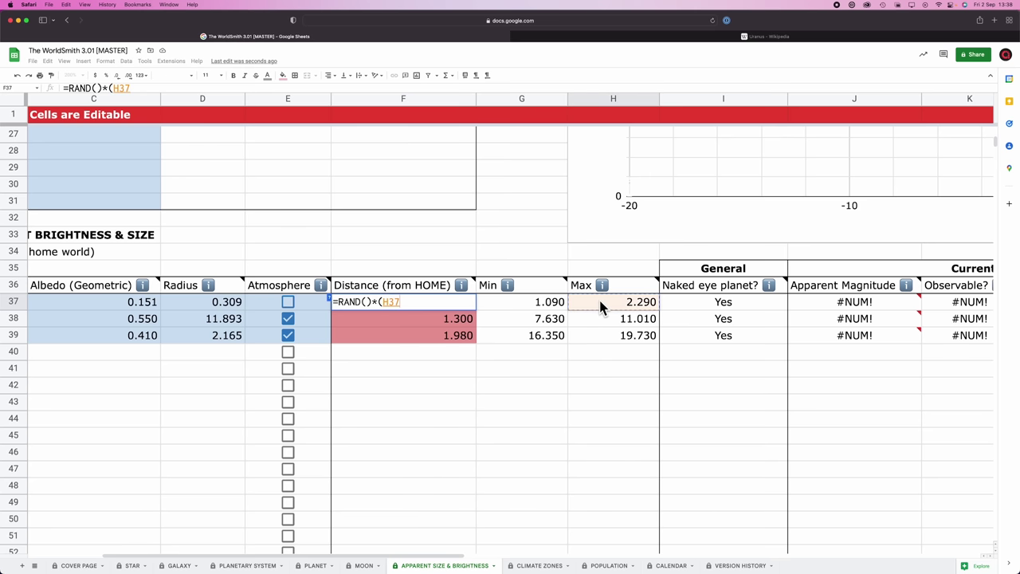
pyautogui.write('-')
pyautogui.click(533, 292)
pyautogui.click(535, 304)
pyautogui.write(')+(')
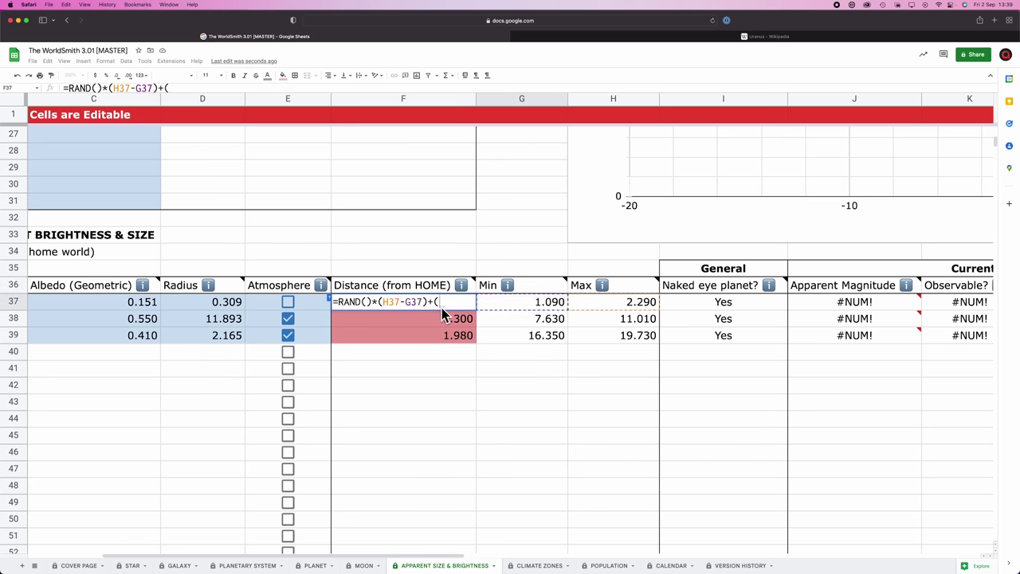
pyautogui.click(537, 307)
pyautogui.write(')')
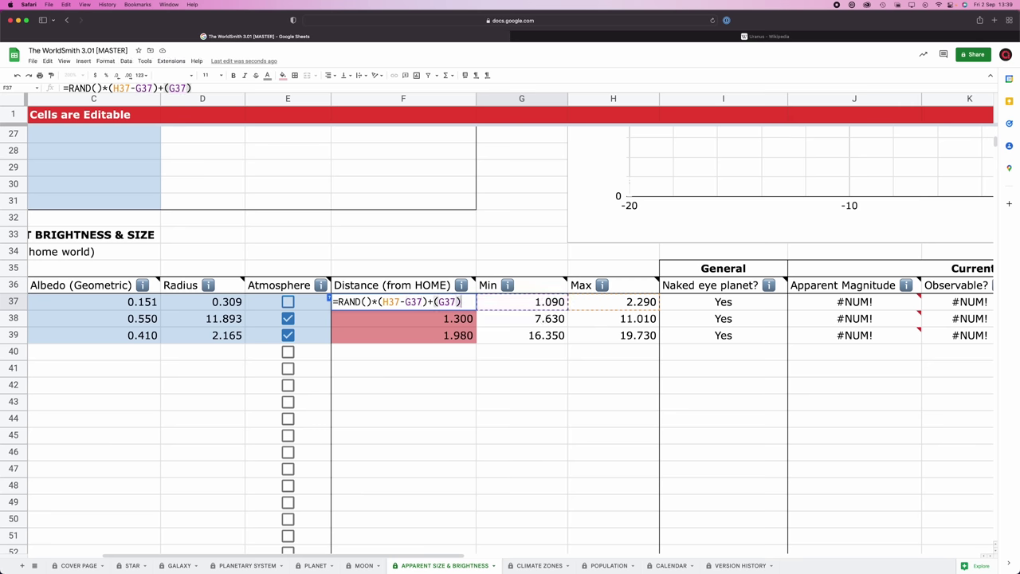
pyautogui.press('Return')
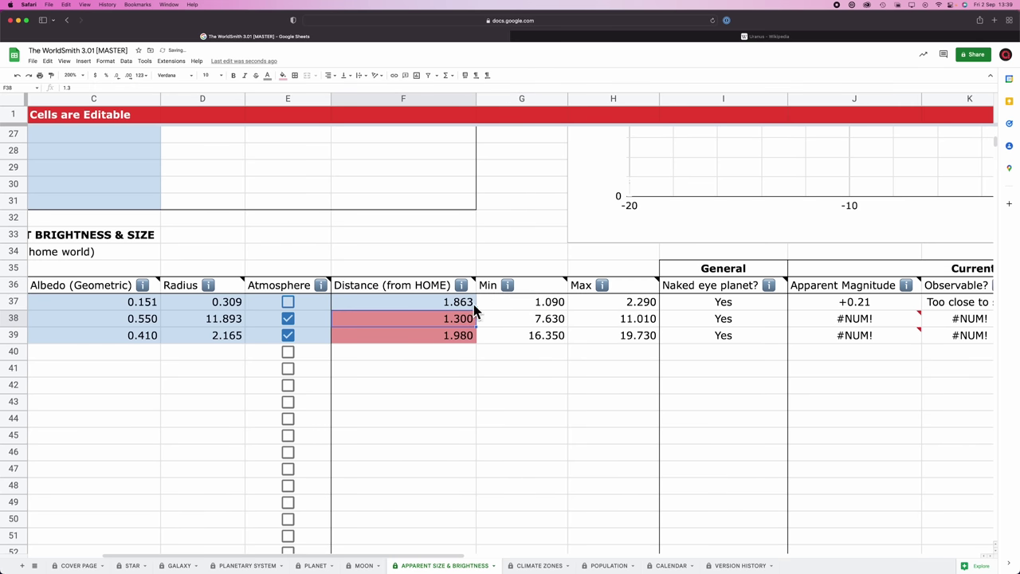
pyautogui.click(505, 301)
pyautogui.keyDown('shift'); pyautogui.click(619, 307); pyautogui.keyUp('shift')
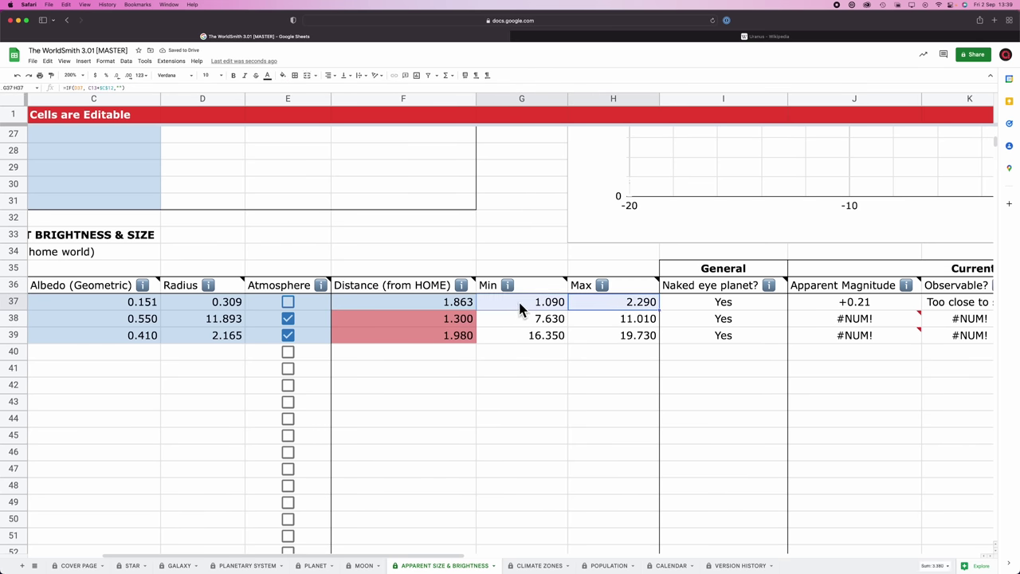
# Step: Replace C (Gas)'s distance from HOME with the formula =RAND()*(H38-G38)+(G38)
pyautogui.click(420, 318)
pyautogui.write('=RAND()*(H38-G38)+(G38)')
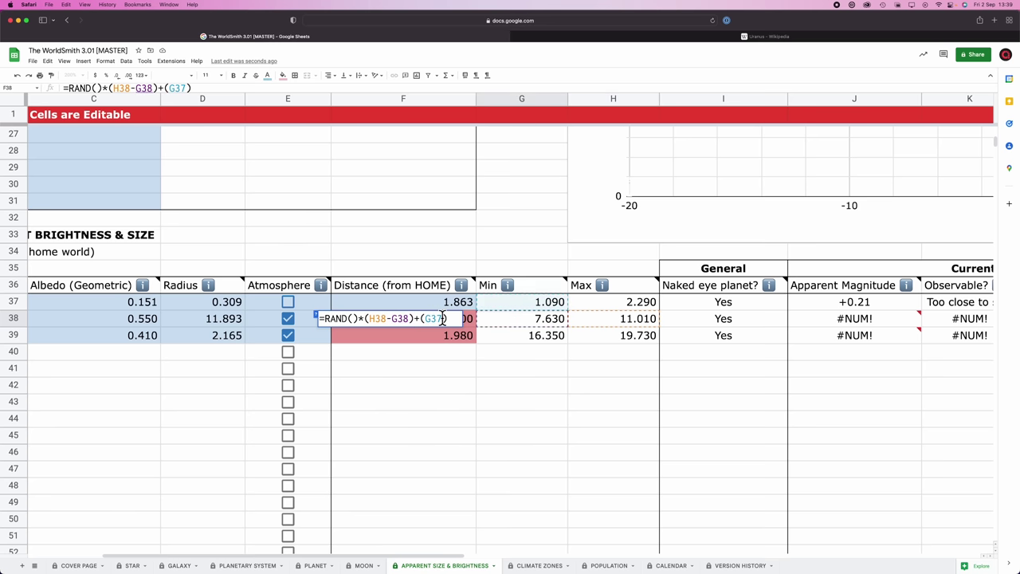
pyautogui.press('Return')
# Step: Replace D (Ice)'s distance from HOME with the formula =RAND()*(H39-G39)+(G39)
pyautogui.click(402, 335)
pyautogui.press('Return')
pyautogui.click(616, 338)
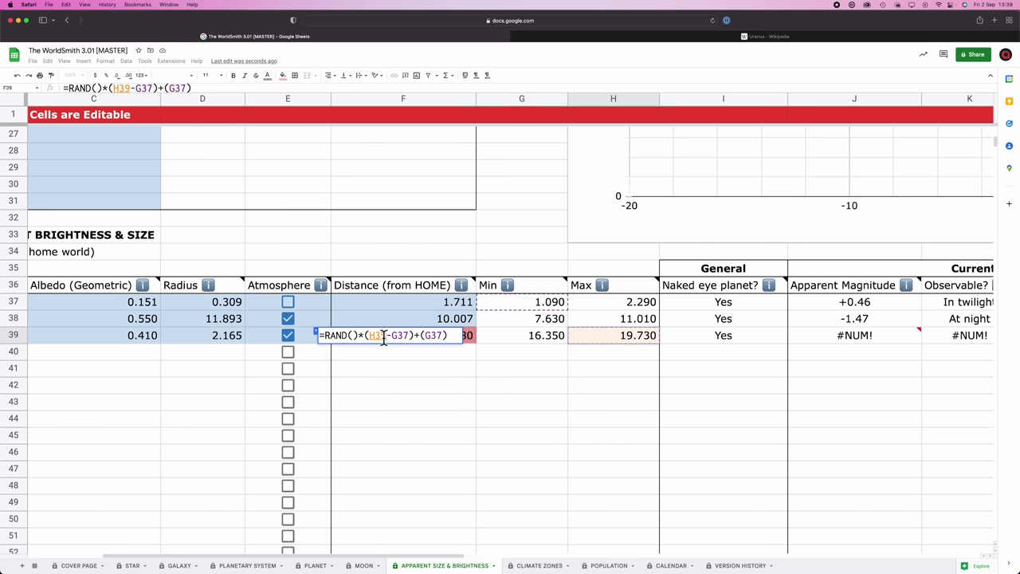
pyautogui.press('Right')
pyautogui.press('Right')
pyautogui.press('Right')
pyautogui.press('Right')
pyautogui.press('BackSpace')
pyautogui.write('9')
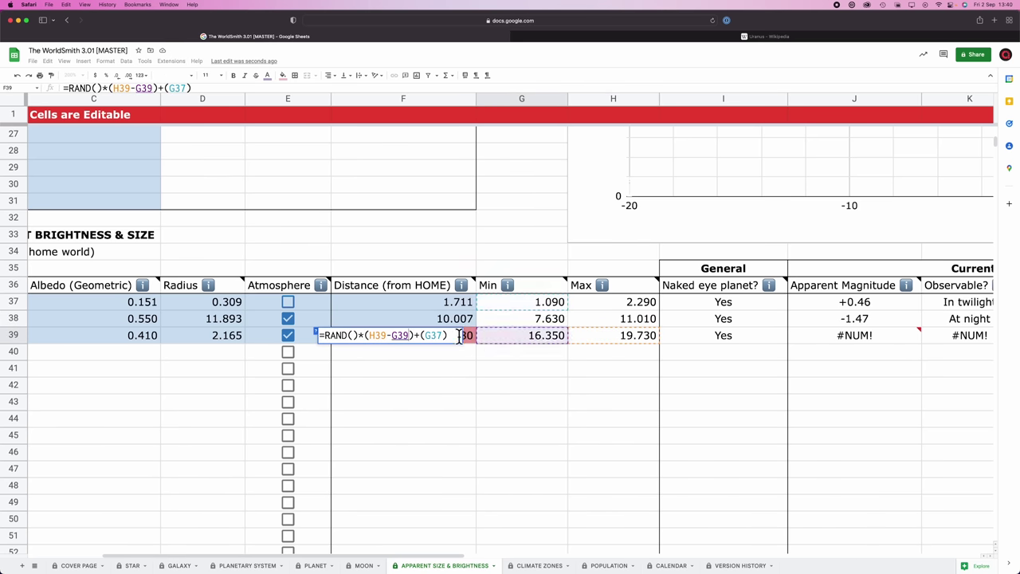
pyautogui.press('Right')
pyautogui.press('Right')
pyautogui.press('Right')
pyautogui.press('Right')
pyautogui.press('Right')
pyautogui.press('Right')
pyautogui.press('BackSpace')
pyautogui.write('9')
pyautogui.press('Return')
# Step: Examine the planets' distances, magnitudes and visibility results, and their positions in the Overview of System chart
pyautogui.hscroll(5, 514, 343)
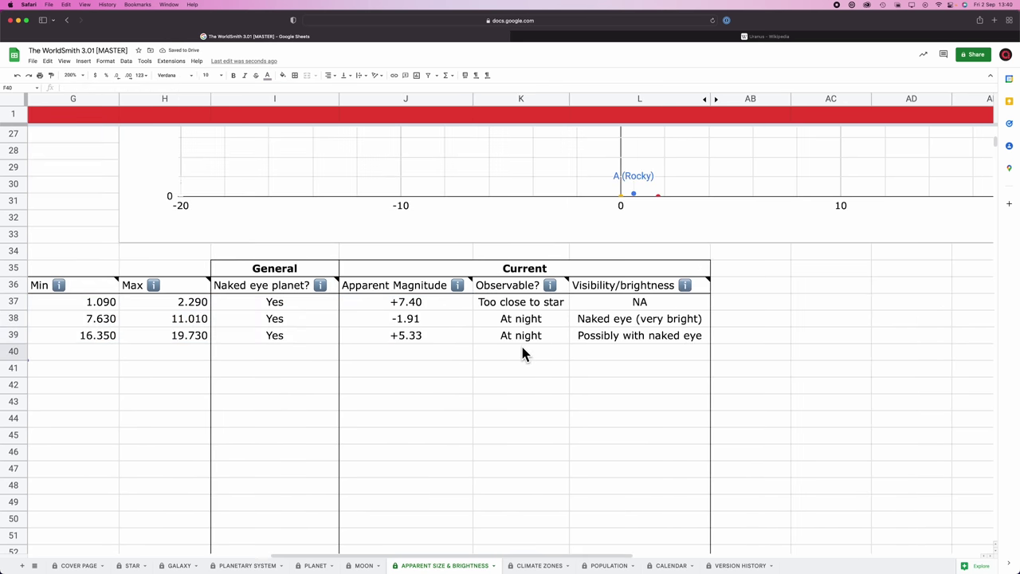
pyautogui.hscroll(-3, 383, 323)
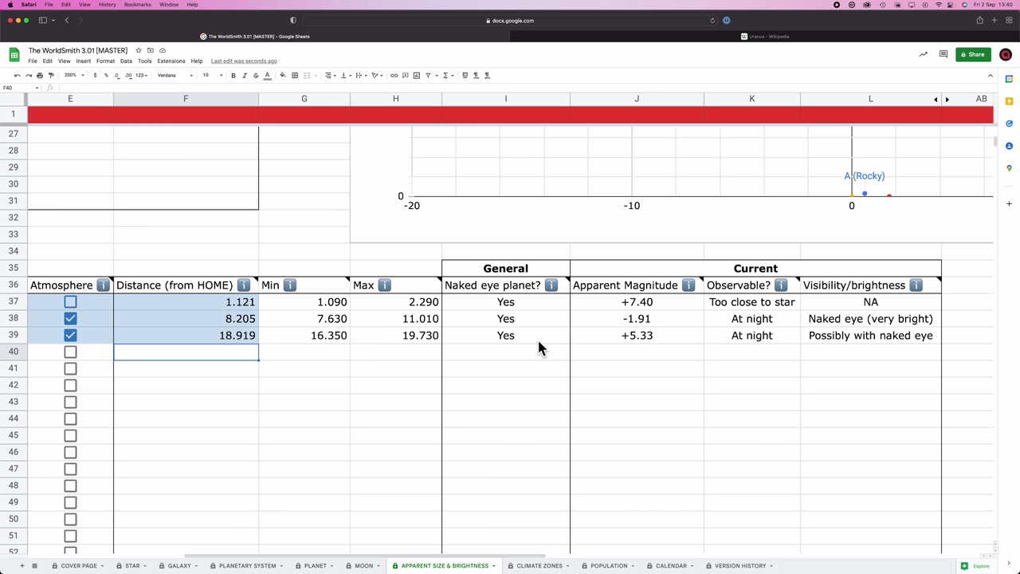
pyautogui.scroll(1, 542, 347)
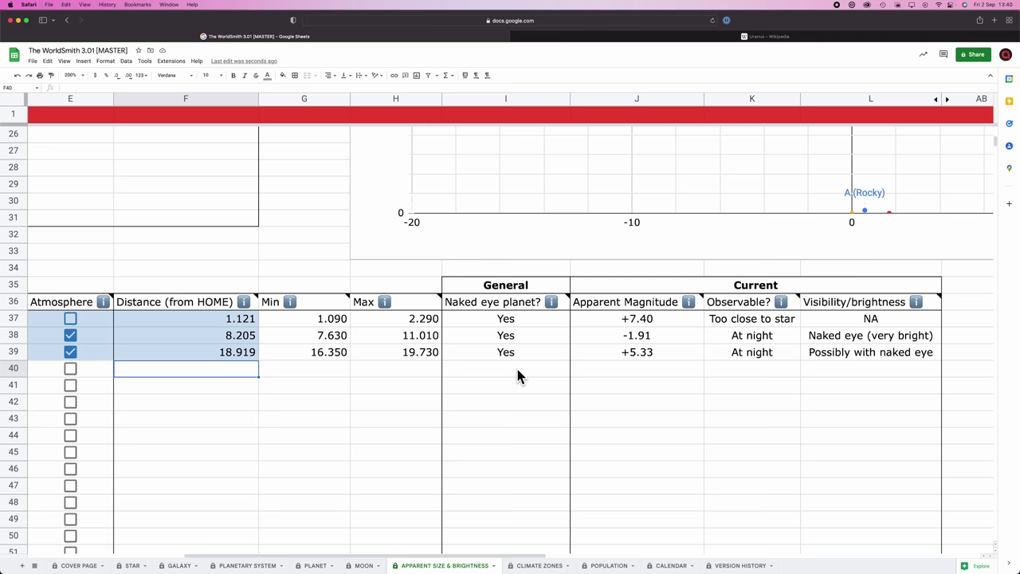
pyautogui.hscroll(3, 517, 369)
pyautogui.scroll(5, 527, 375)
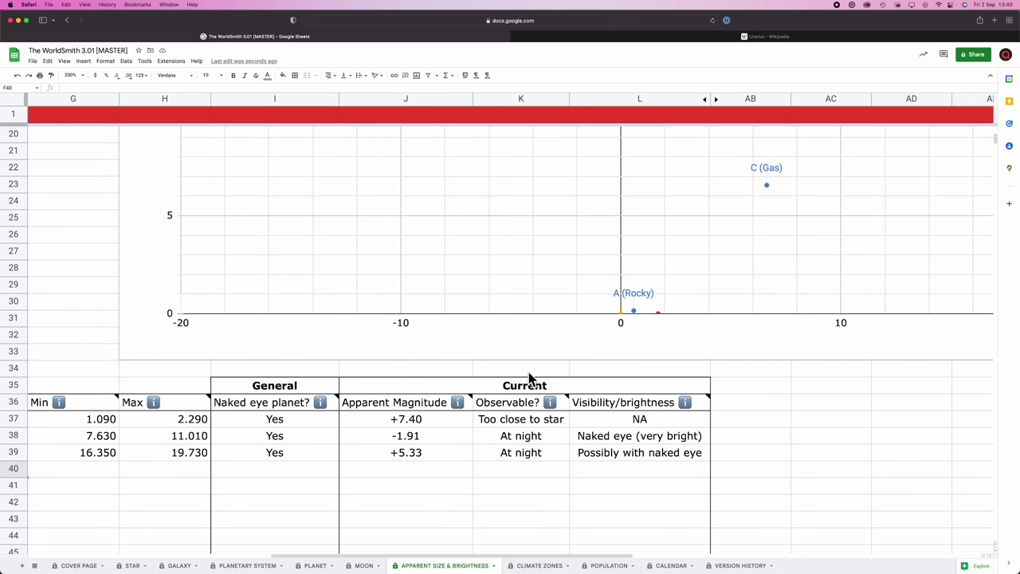
pyautogui.scroll(4, 529, 379)
pyautogui.hscroll(2, 528, 378)
pyautogui.hscroll(-2, 528, 379)
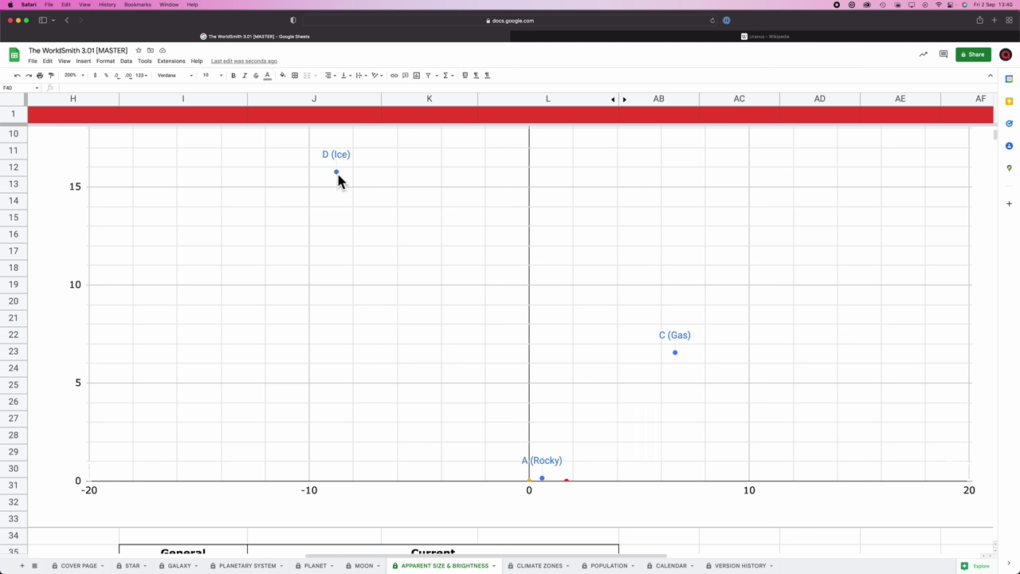
# Step: Check C (Gas)'s Observable and Visibility/brightness results against its position in the system chart
pyautogui.scroll(-5, 419, 328)
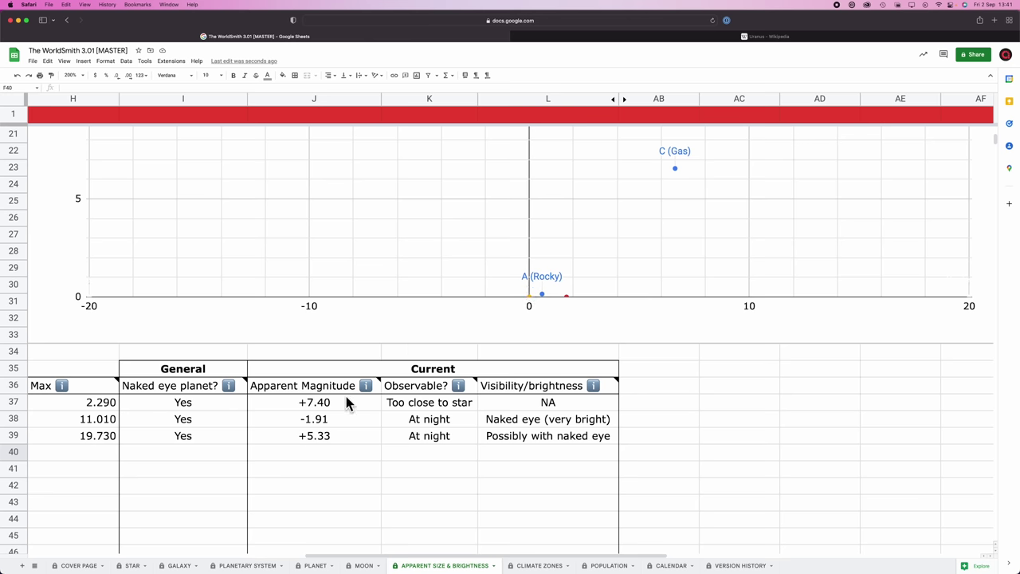
pyautogui.scroll(-1, 324, 408)
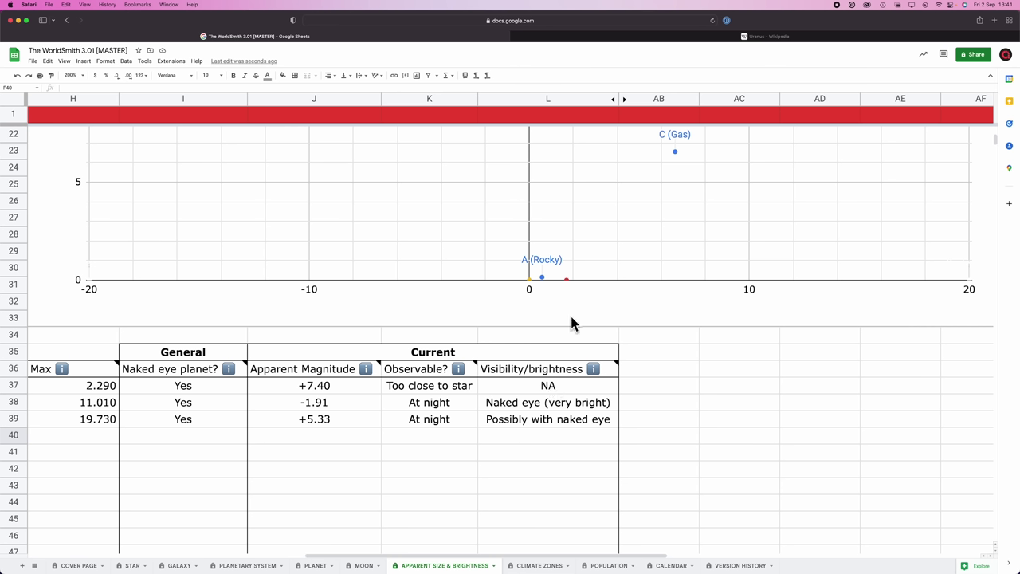
pyautogui.click(423, 407)
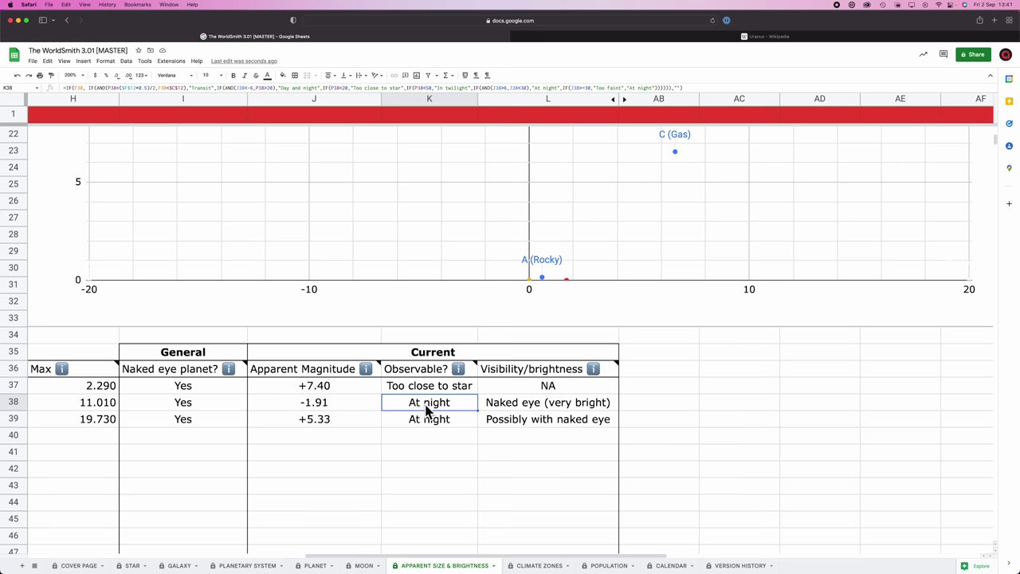
pyautogui.click(517, 409)
pyautogui.scroll(2, 659, 275)
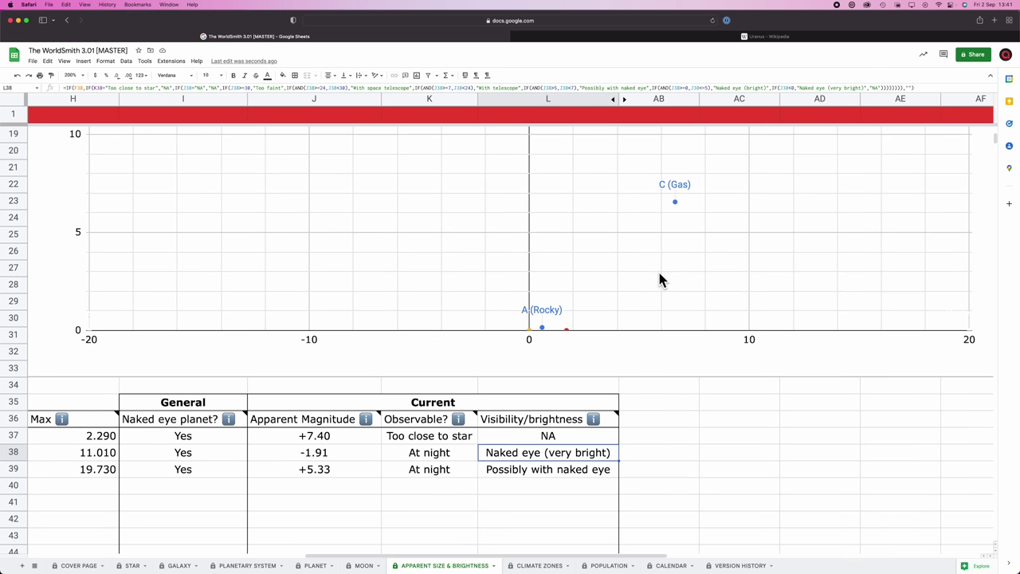
pyautogui.scroll(2, 478, 312)
pyautogui.scroll(-3, 480, 323)
# Step: Compare D (Ice)'s apparent magnitude with the magnitude scale drawn in Illustrator, and return to the spreadsheet to examine its chart position
pyautogui.click(322, 457)
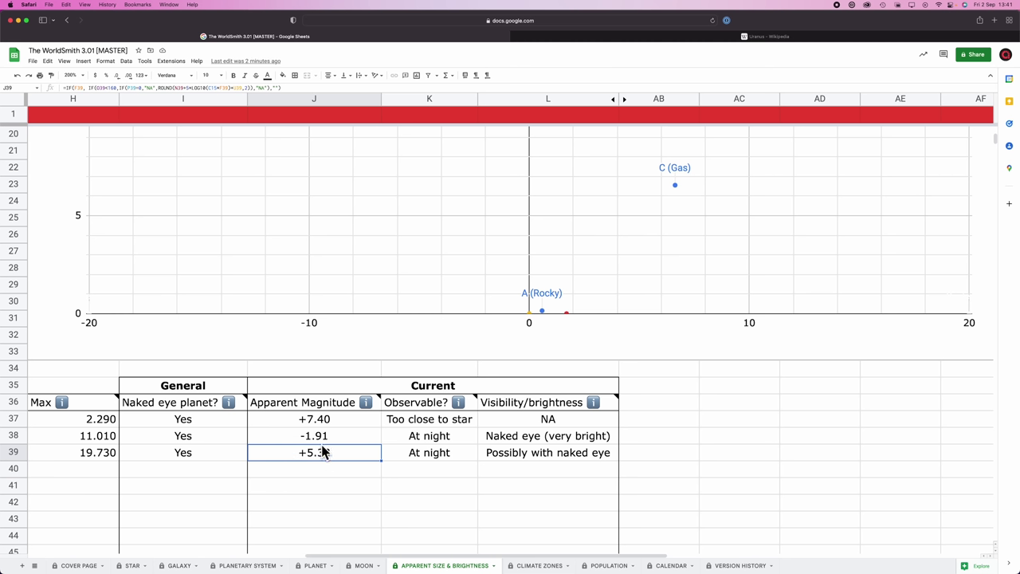
pyautogui.press('super+Tab')
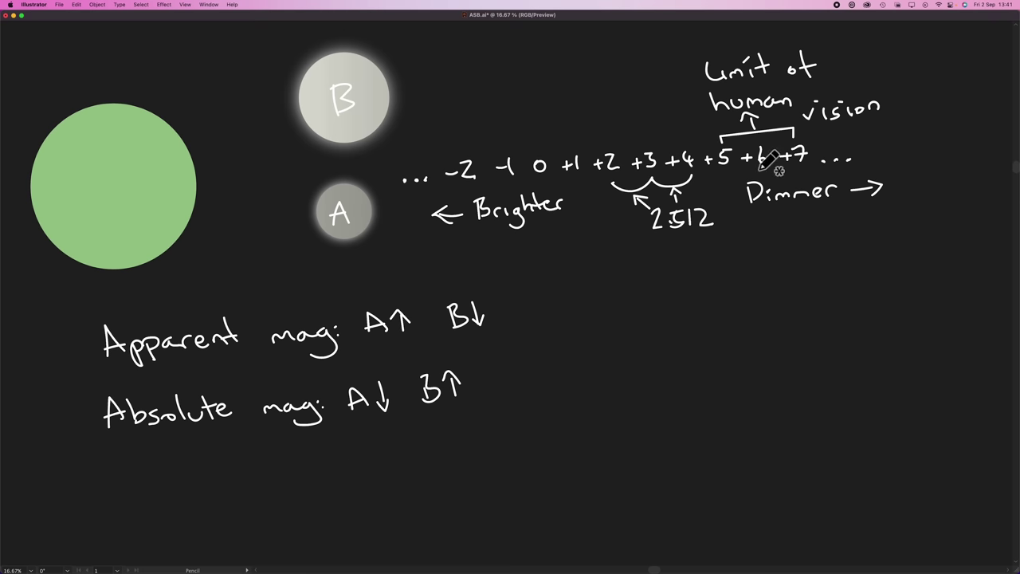
pyautogui.press('super+Tab')
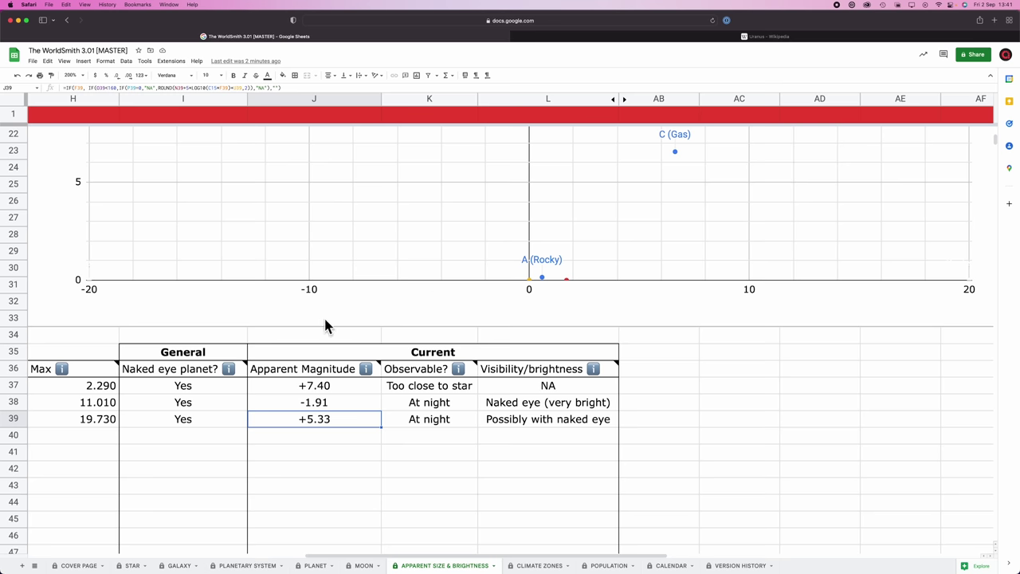
pyautogui.scroll(5, 460, 299)
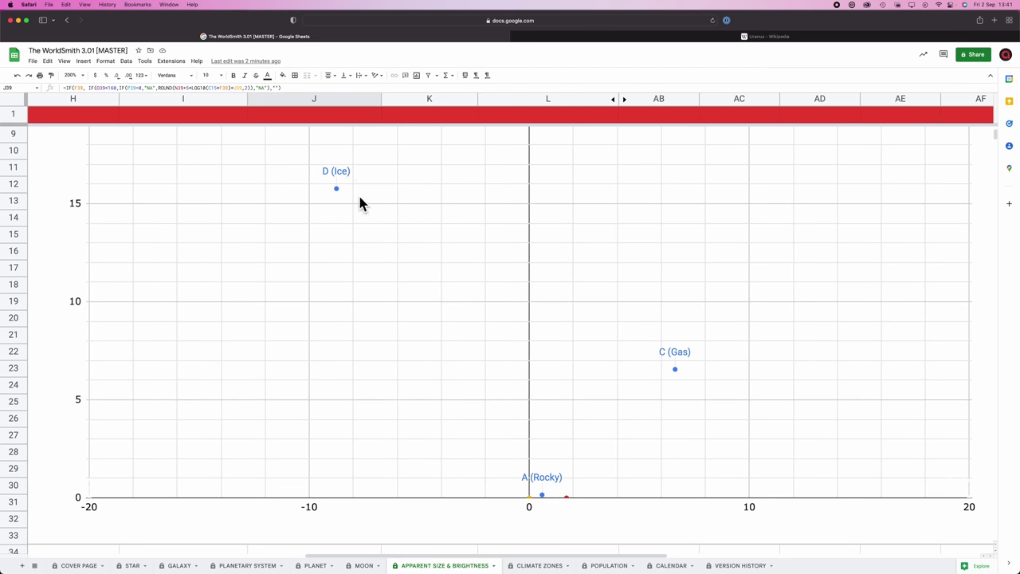
# Step: Recalculate the random distances several times and examine how each planet's chart position, magnitude and observability change
pyautogui.scroll(-5, 432, 301)
pyautogui.hscroll(-6, 432, 300)
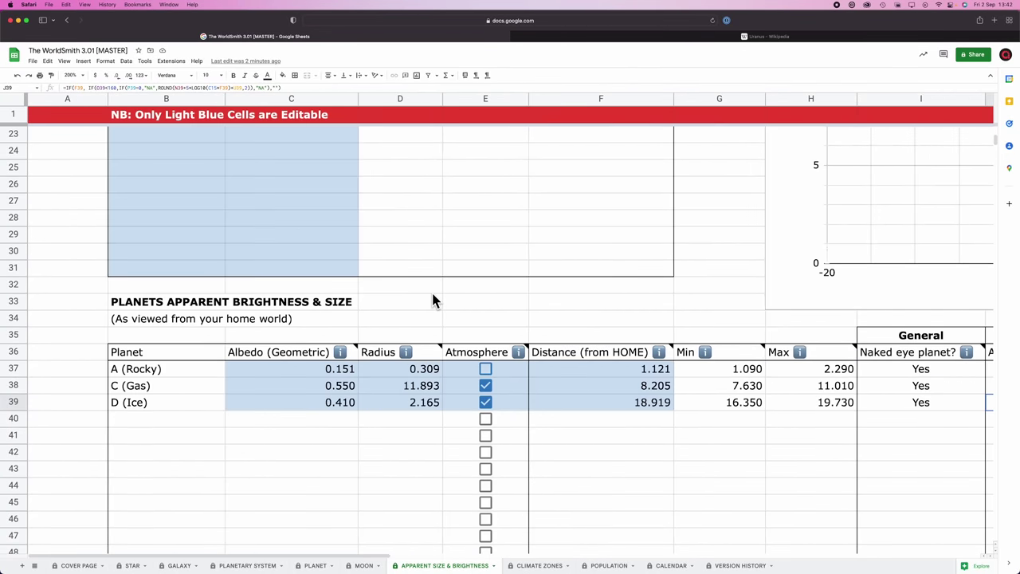
pyautogui.hscroll(2, 551, 327)
pyautogui.click(520, 334)
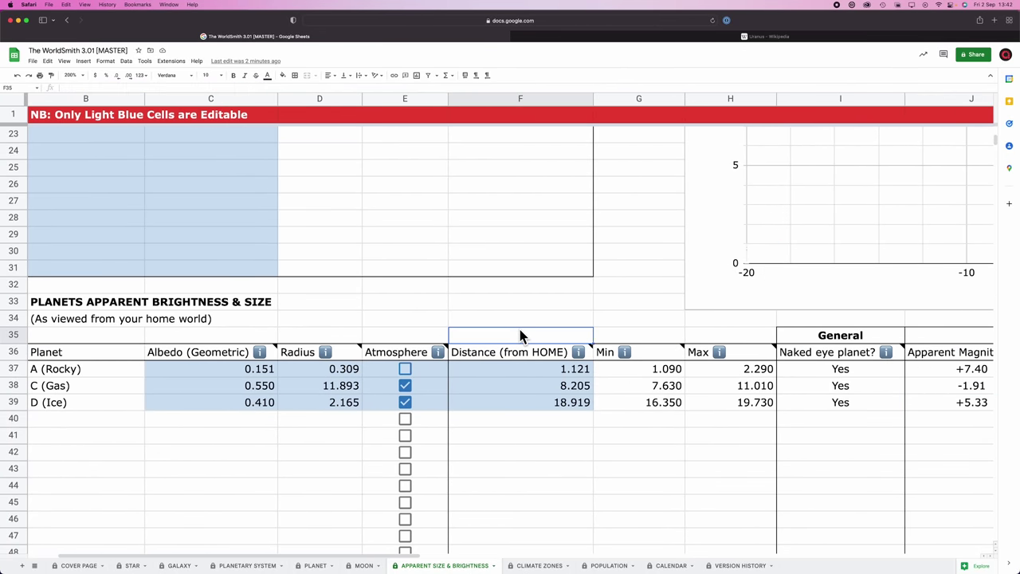
pyautogui.hscroll(5, 520, 334)
pyautogui.scroll(1, 593, 333)
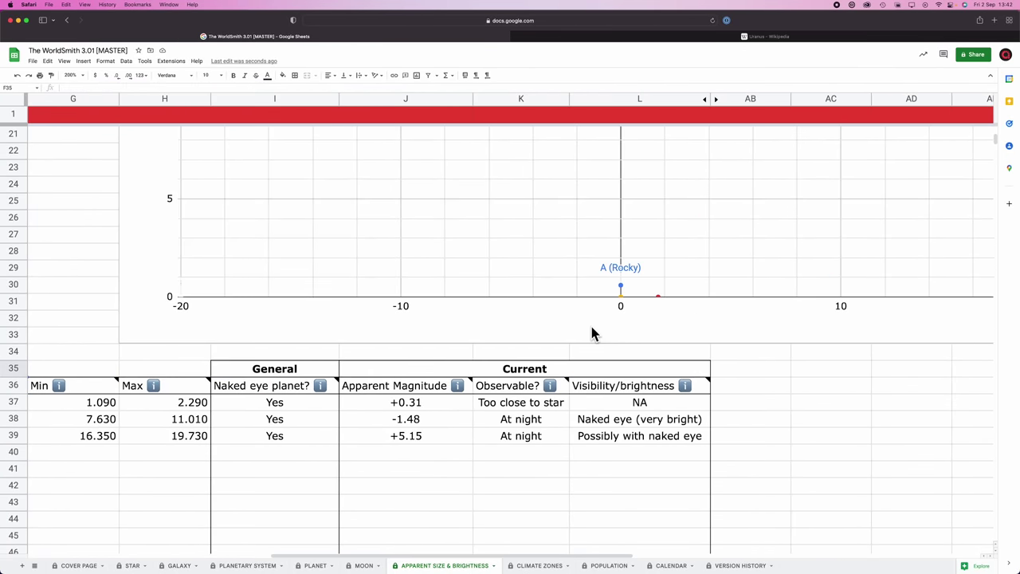
pyautogui.hscroll(-2, 593, 332)
pyautogui.hscroll(5, 593, 329)
pyautogui.hscroll(-8, 462, 371)
pyautogui.hscroll(4, 467, 371)
pyautogui.hscroll(3, 464, 372)
pyautogui.scroll(2, 464, 371)
pyautogui.hscroll(-6, 465, 372)
pyautogui.hscroll(6, 465, 372)
pyautogui.hscroll(-4, 467, 379)
pyautogui.hscroll(3, 467, 379)
pyautogui.scroll(-3, 479, 370)
pyautogui.hscroll(-2, 497, 364)
pyautogui.scroll(5, 497, 399)
pyautogui.hscroll(2, 496, 426)
pyautogui.scroll(-5, 558, 471)
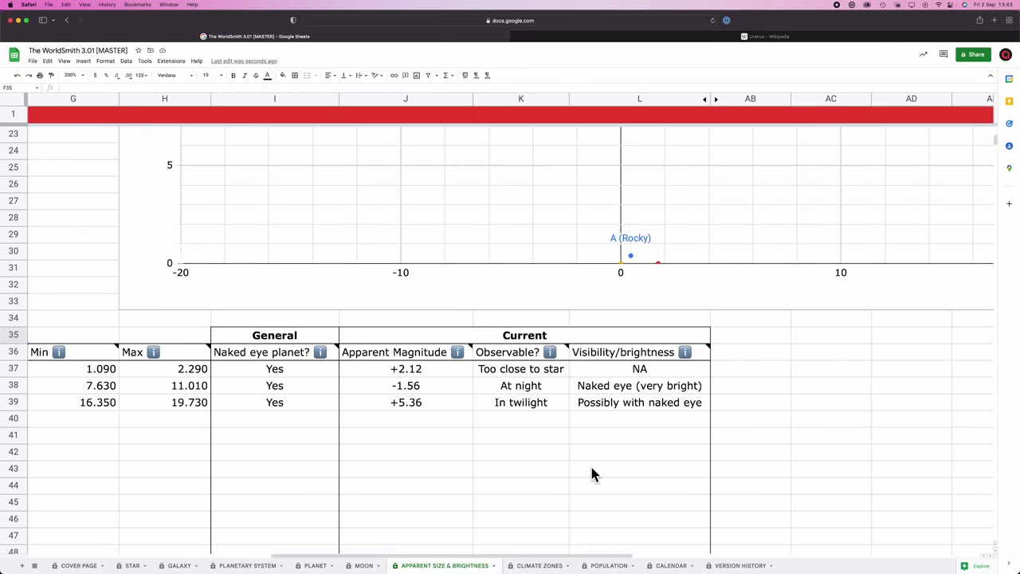
pyautogui.scroll(-1, 590, 469)
pyautogui.hscroll(-3, 593, 469)
pyautogui.scroll(6, 592, 469)
pyautogui.scroll(-5, 592, 469)
pyautogui.hscroll(2, 592, 470)
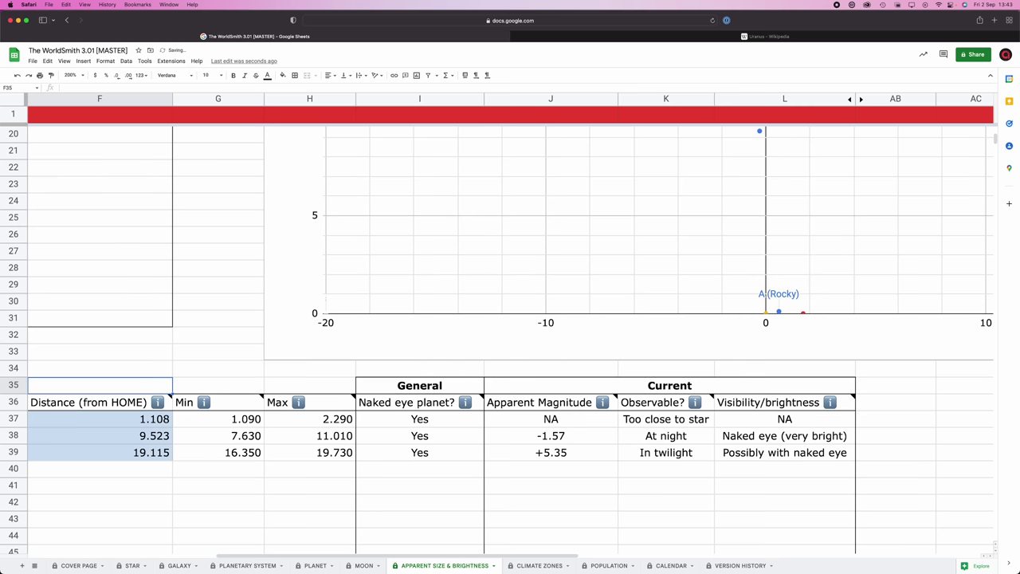
# Step: Read the Naked eye planet? note and check the planets' General and Current visibility columns
pyautogui.hscroll(4, 476, 402)
pyautogui.hscroll(-2, 475, 402)
pyautogui.scroll(1, 476, 402)
pyautogui.hscroll(-2, 479, 401)
pyautogui.scroll(-1, 478, 402)
pyautogui.moveTo(481, 401)
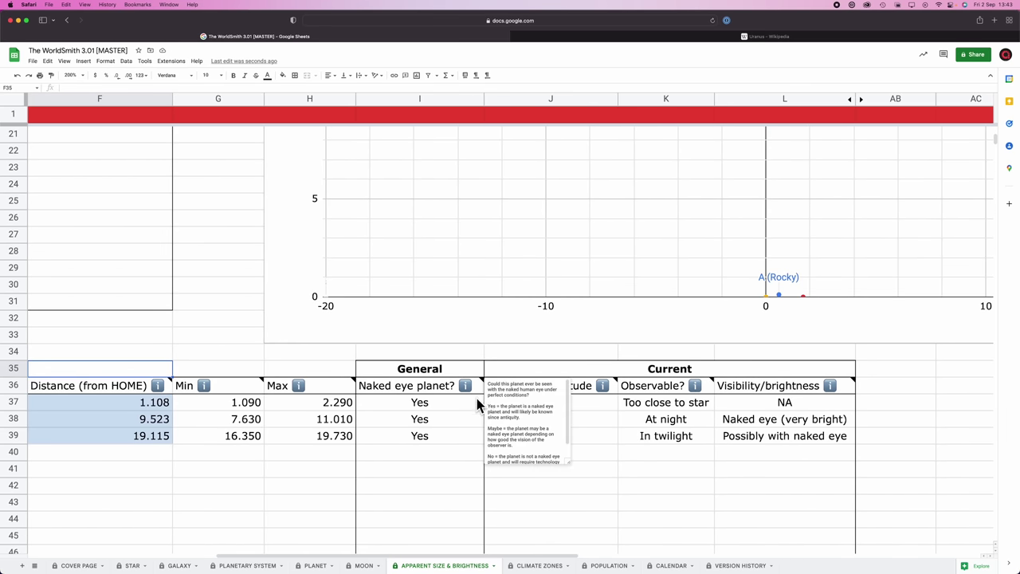
pyautogui.click(503, 351)
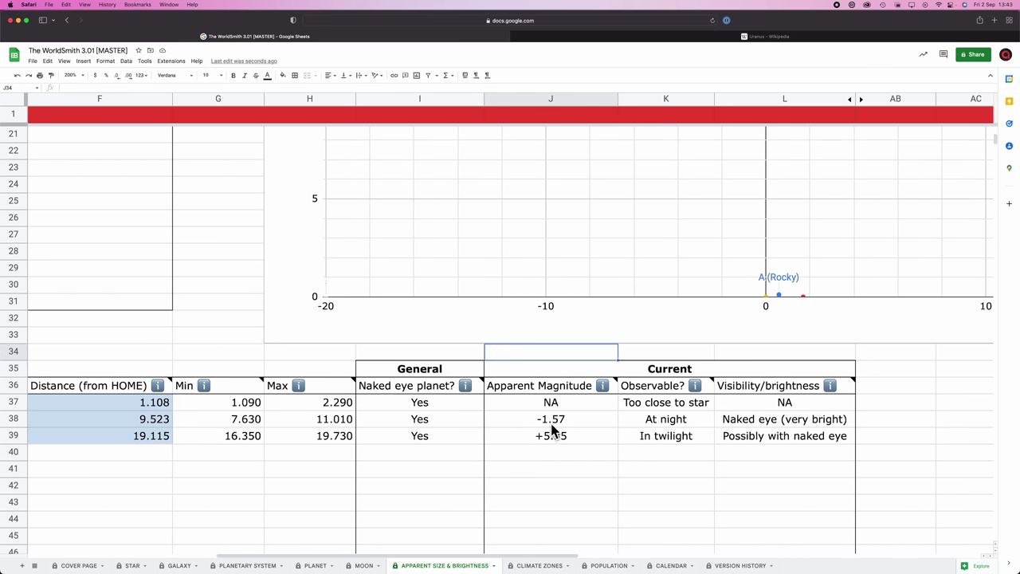
# Step: Look up the moon's values on the MOON sheet and set its semi-major axis to 477,900 km and radius to 1.06 Rmoon
pyautogui.hscroll(-3, 552, 428)
pyautogui.scroll(-8, 549, 428)
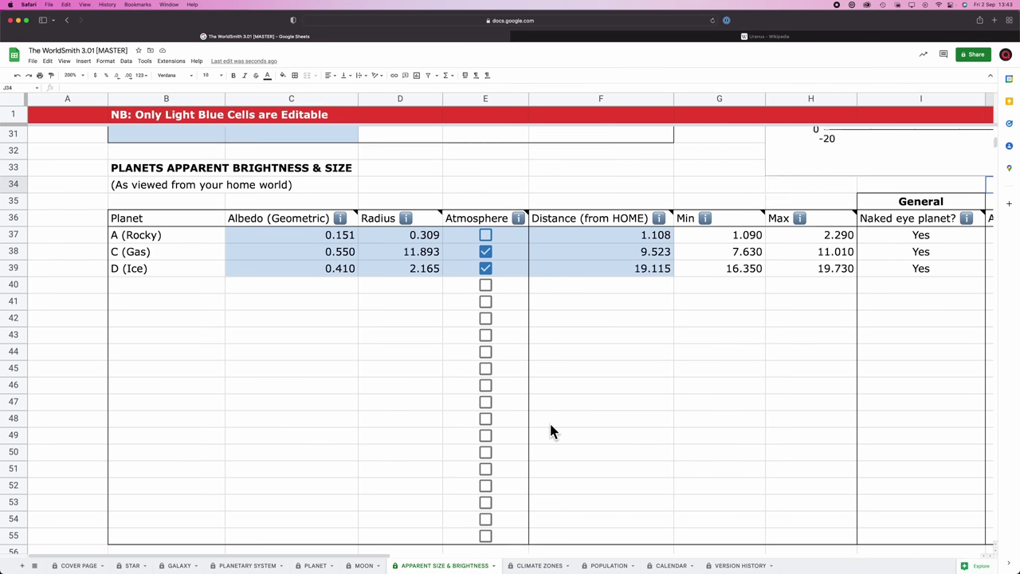
pyautogui.scroll(-2, 552, 430)
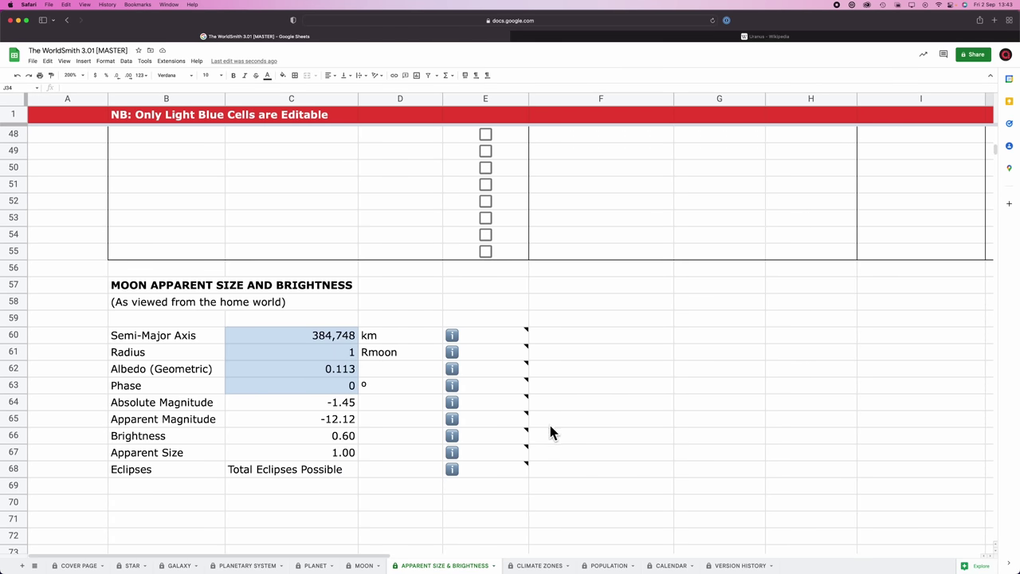
pyautogui.click(363, 566)
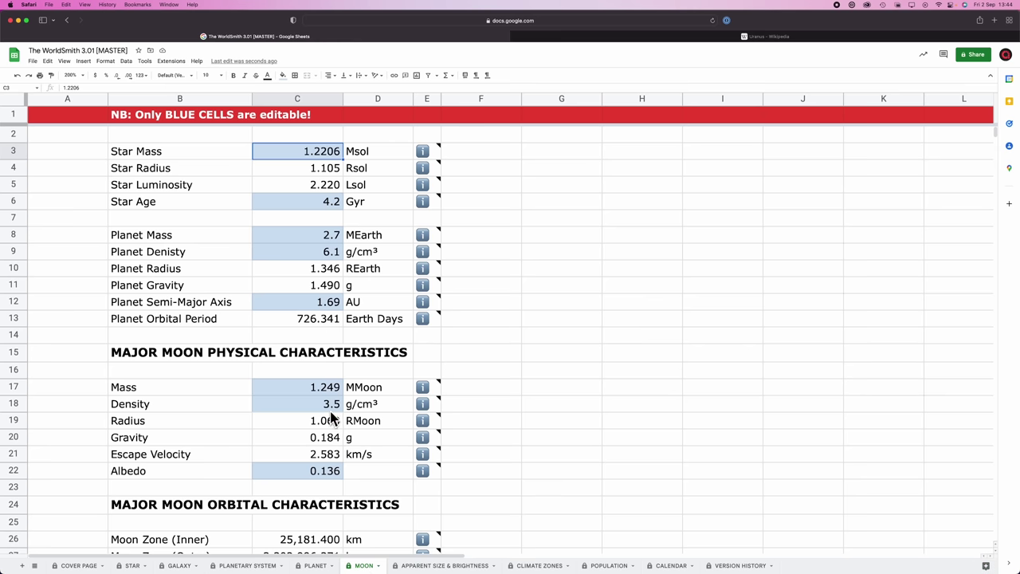
pyautogui.scroll(-5, 331, 411)
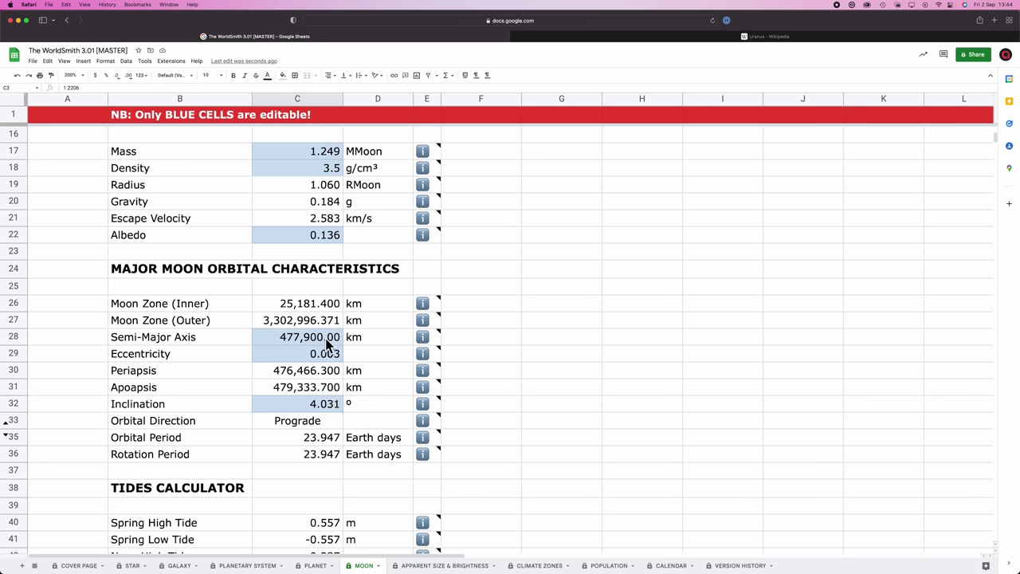
pyautogui.click(447, 566)
pyautogui.click(363, 566)
pyautogui.click(450, 566)
pyautogui.write('1.06')
pyautogui.press('Return')
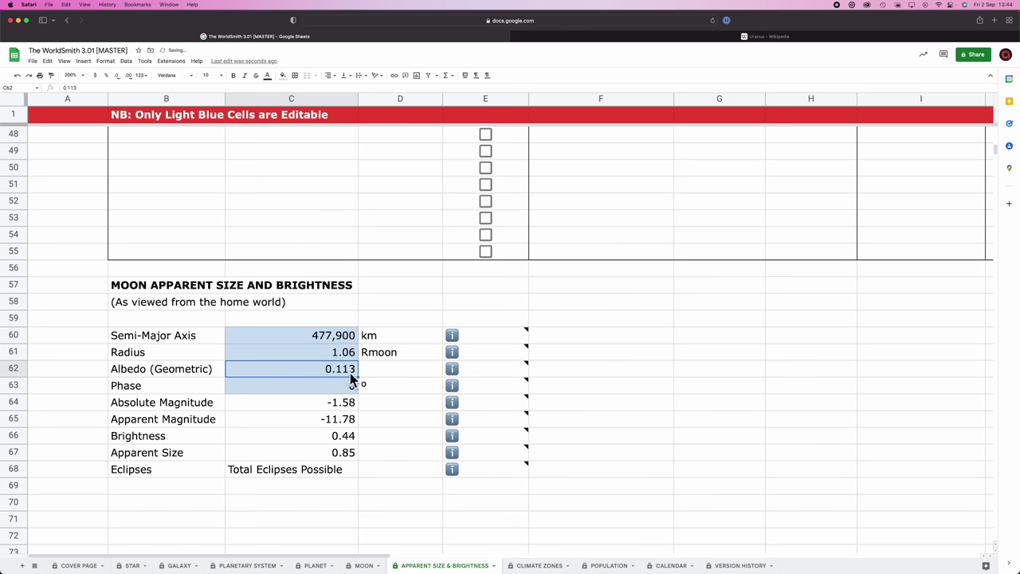
# Step: Set the moon's geometric albedo to 0.124, and check it against the Moon page in Reference Doc 8.pdf
pyautogui.write('0.124')
pyautogui.press('Return')
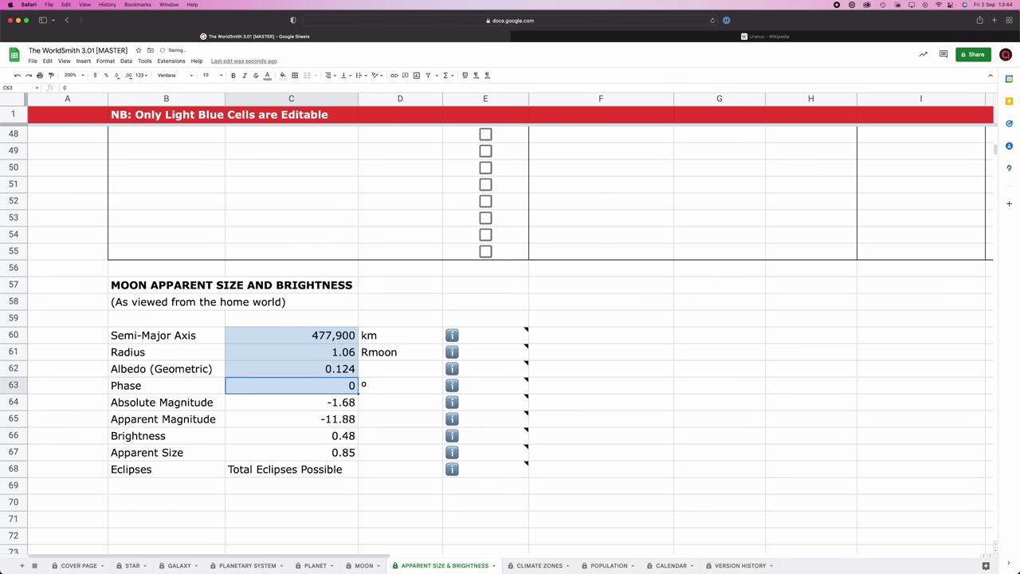
pyautogui.press('super+Tab')
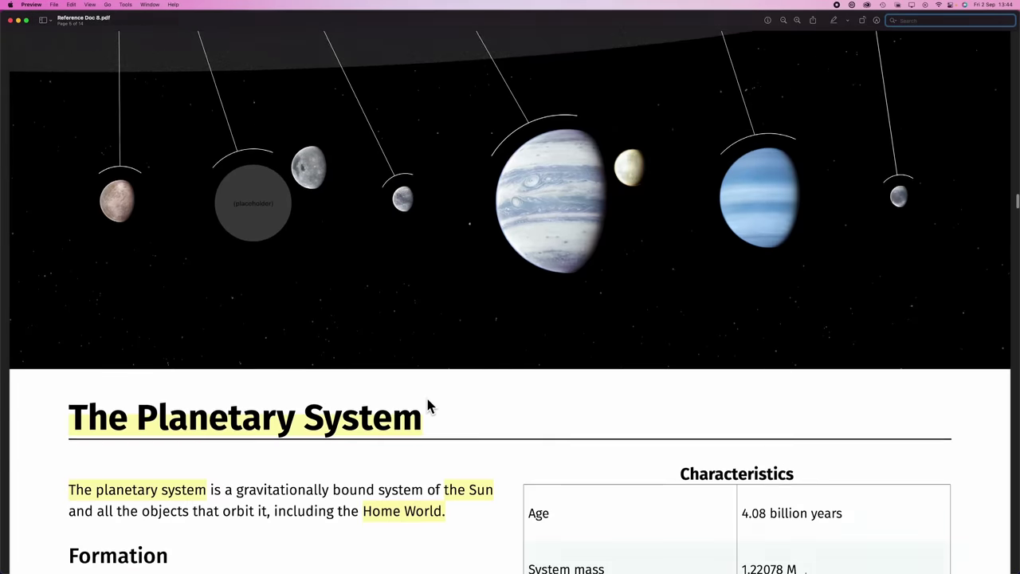
pyautogui.scroll(-10, 428, 405)
pyautogui.scroll(20, 428, 399)
pyautogui.scroll(-5, 136, 278)
pyautogui.click(136, 279)
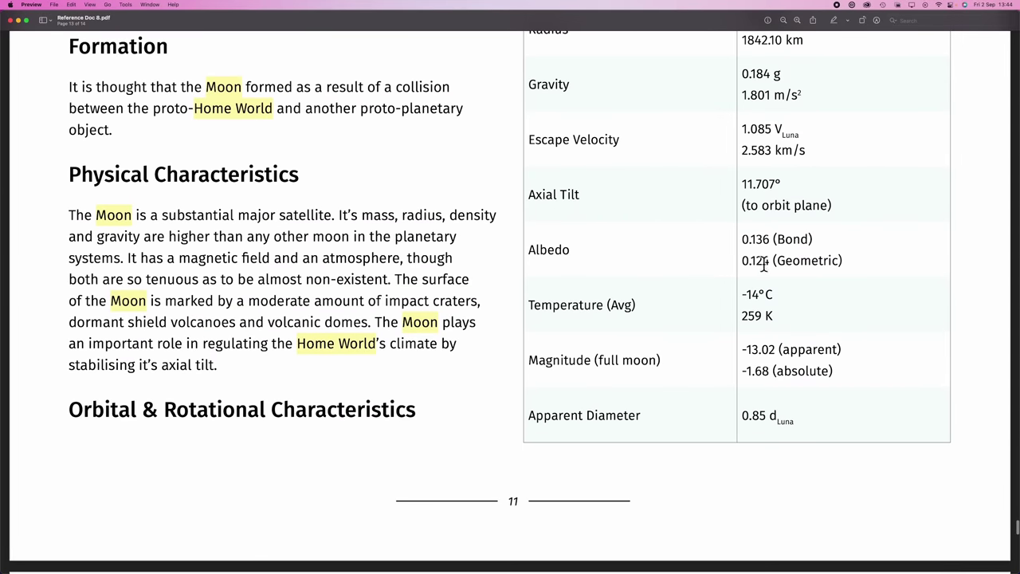
pyautogui.press('super+Tab')
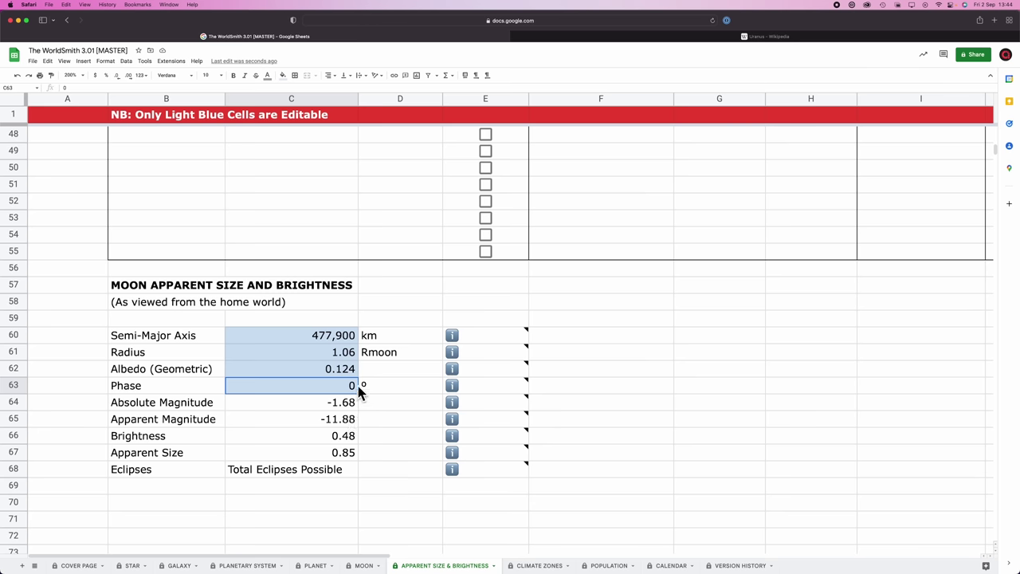
# Step: Examine the moon's calculated brightness, apparent size and eclipse type
pyautogui.scroll(-1, 360, 399)
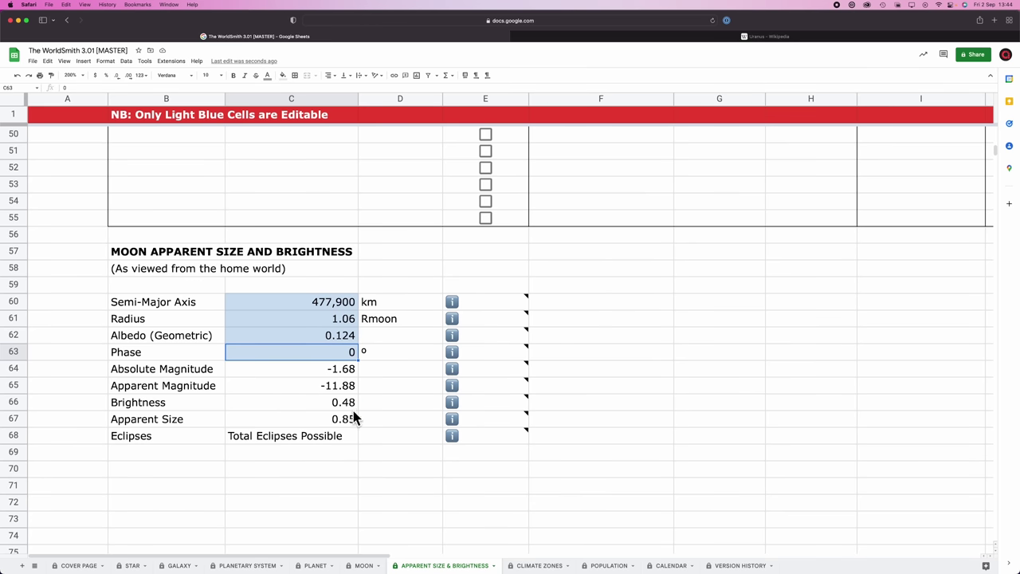
pyautogui.scroll(-1, 355, 407)
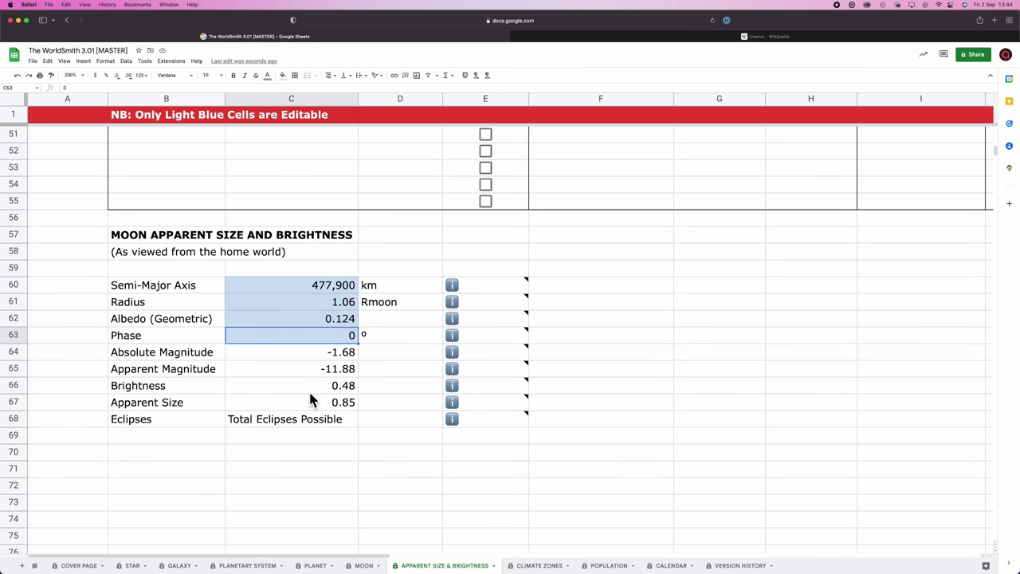
pyautogui.click(294, 396)
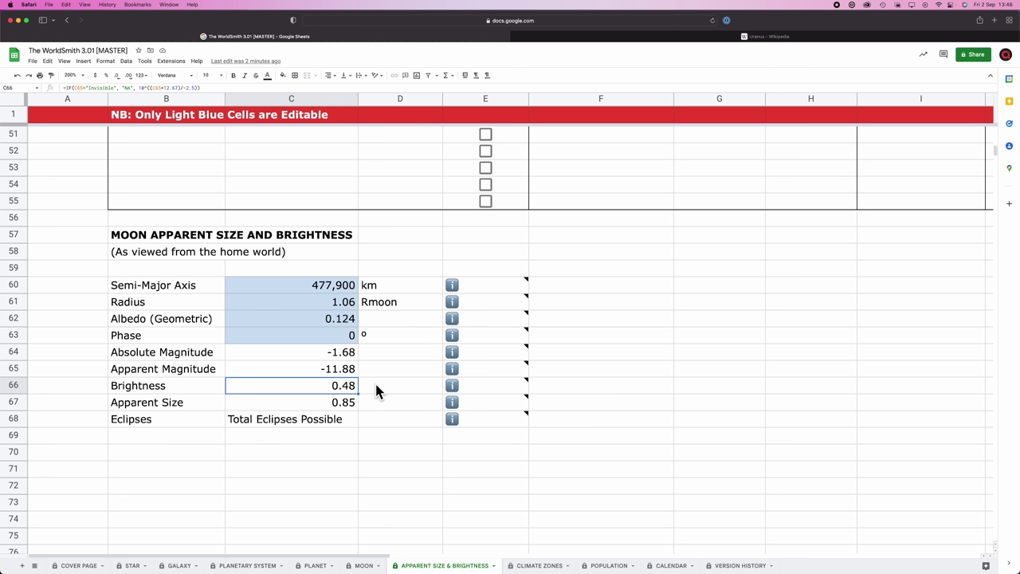
pyautogui.click(299, 406)
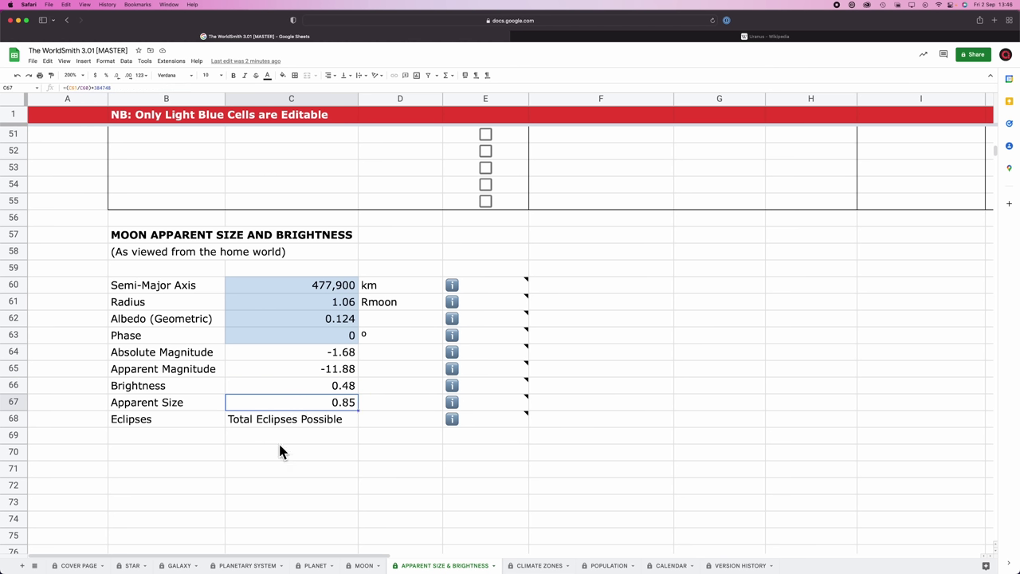
pyautogui.click(324, 425)
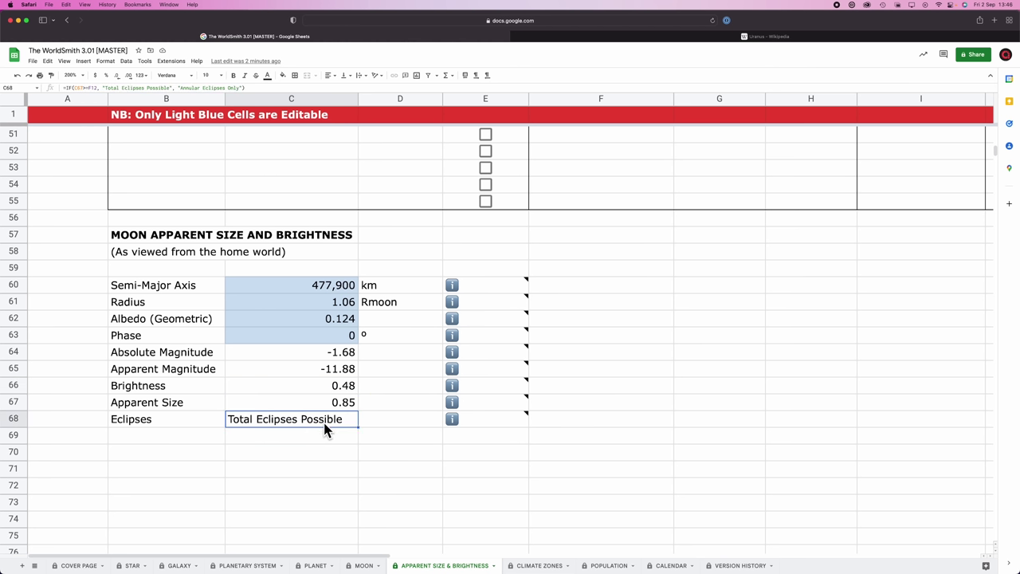
# Step: Review the planet and star brightness tables back up to the sheet's start, and switch to the artist's DeviantArt profile
pyautogui.scroll(10, 401, 387)
pyautogui.scroll(13, 404, 386)
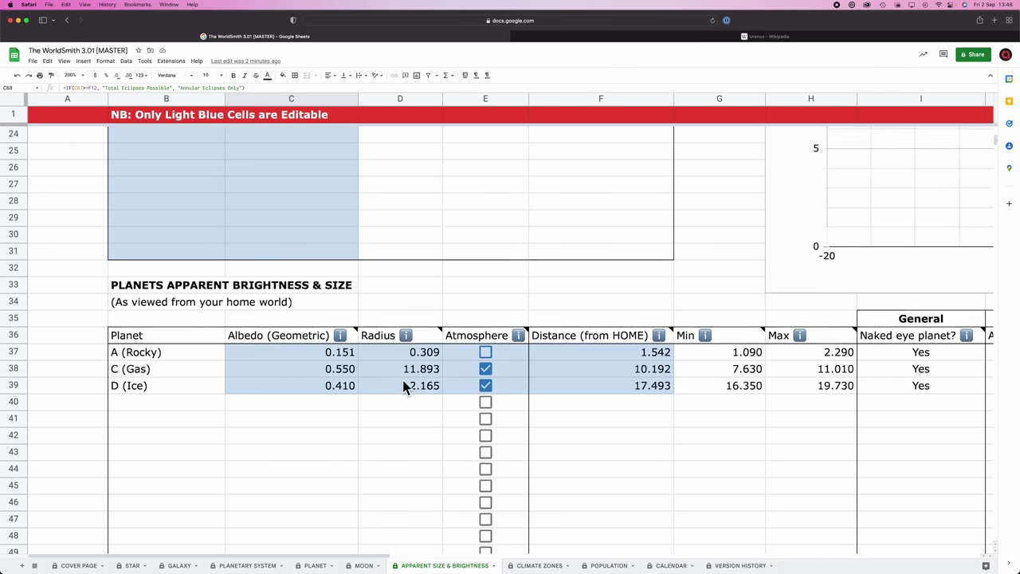
pyautogui.scroll(1, 402, 386)
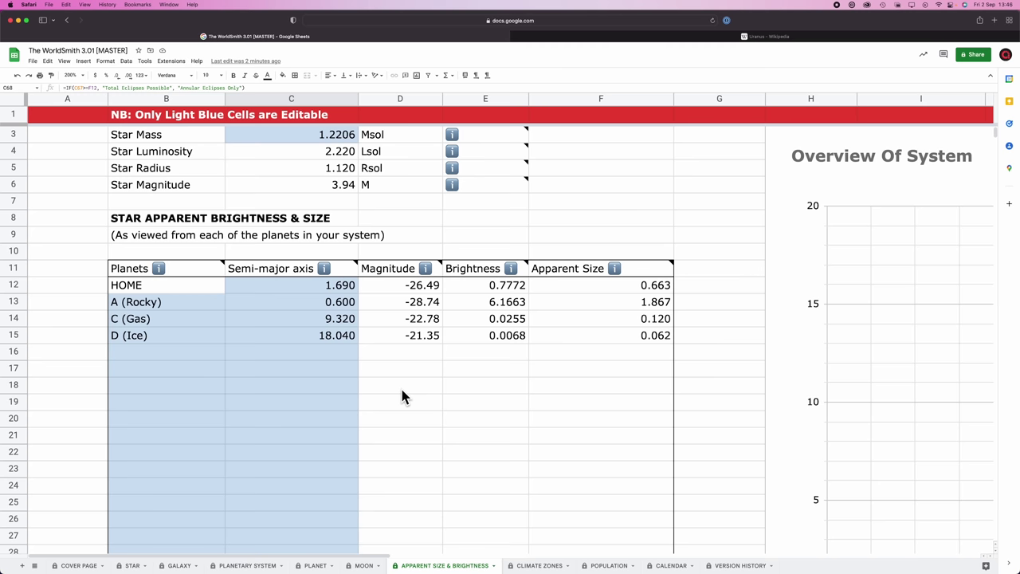
pyautogui.scroll(1, 402, 392)
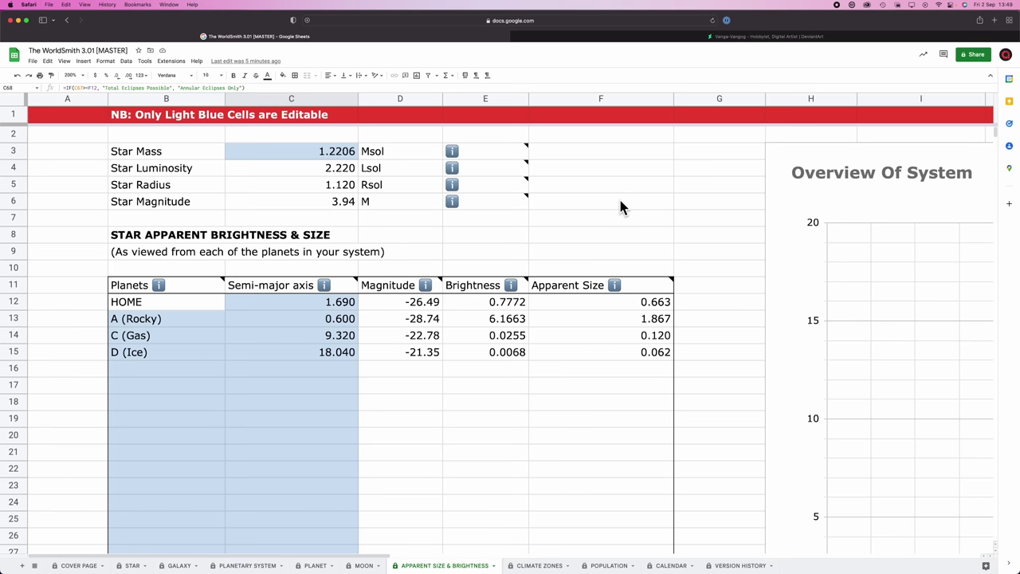
pyautogui.click(562, 37)
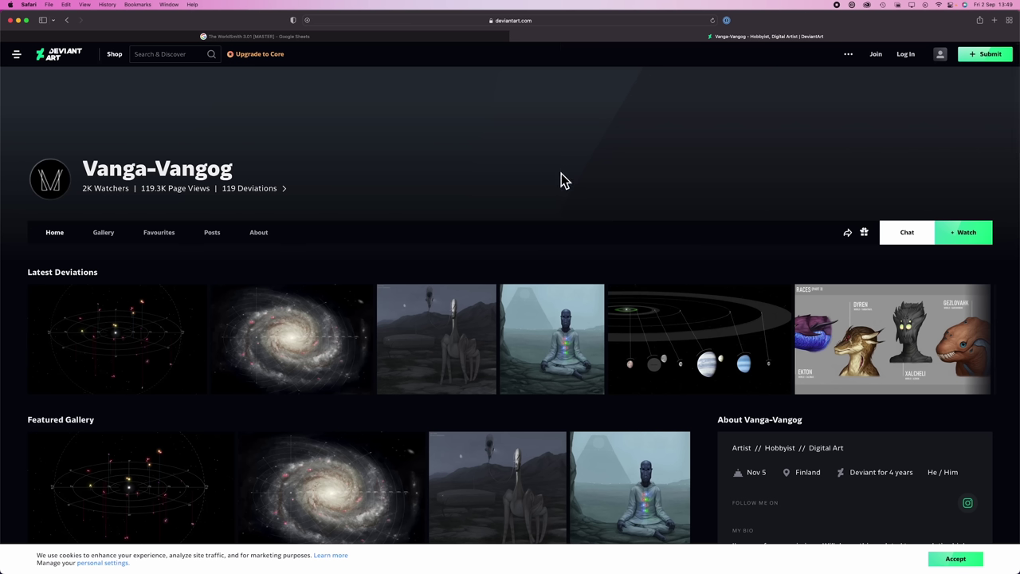